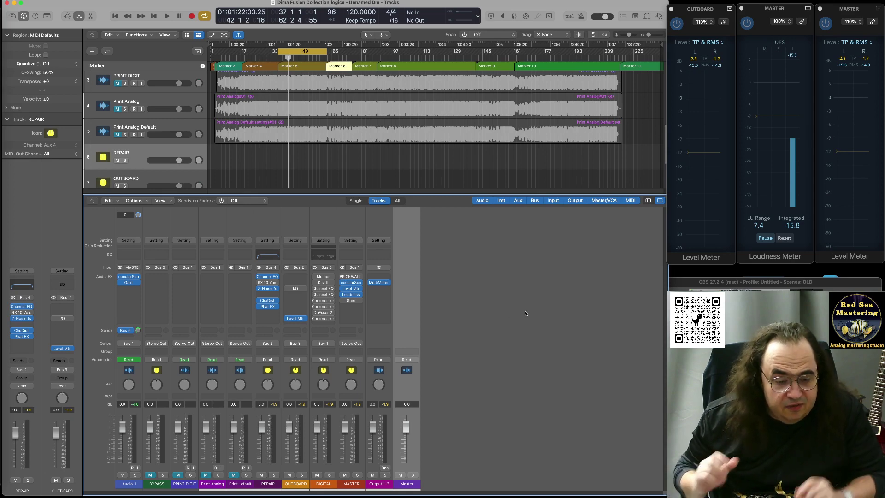
Step: Compare the soloed BYPASS channel with the unsoloed processed chain by playing back each of them
left_click(162, 475)
key("space")
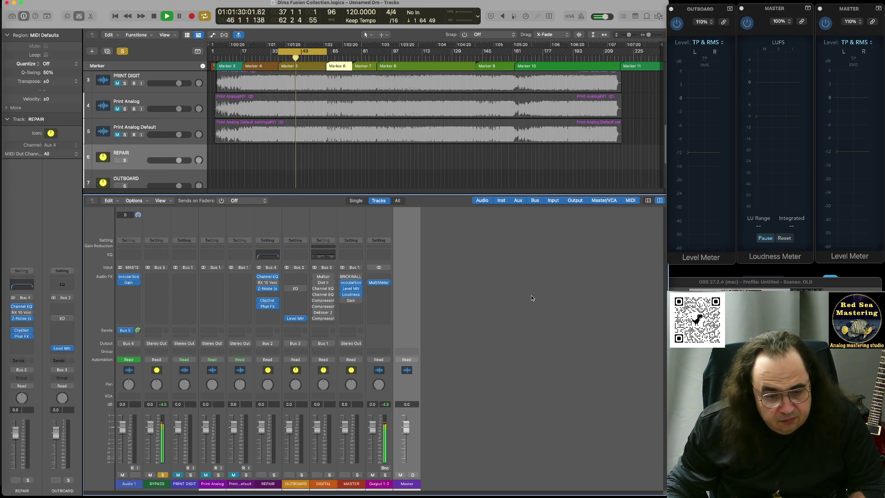
key("space")
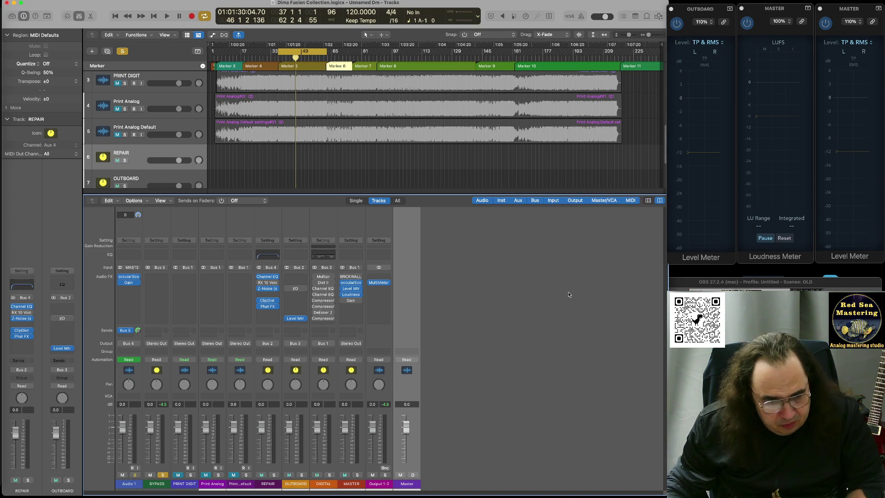
mouse_move(271, 302)
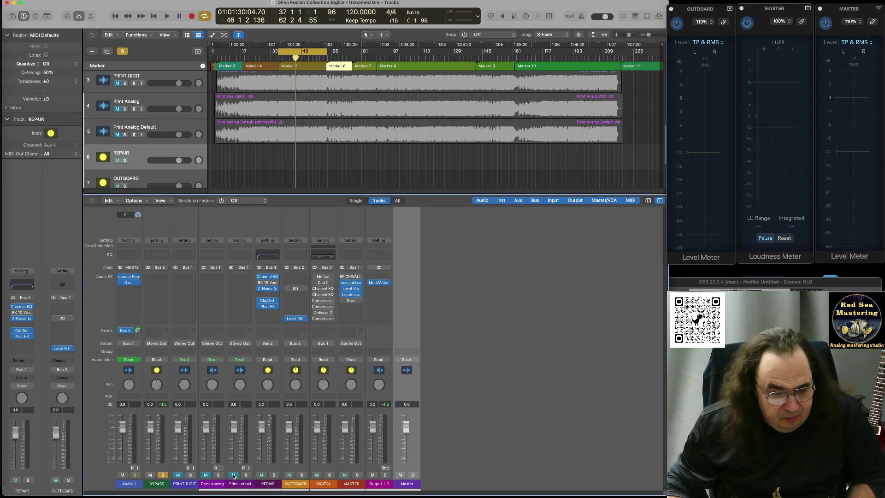
left_click(162, 475)
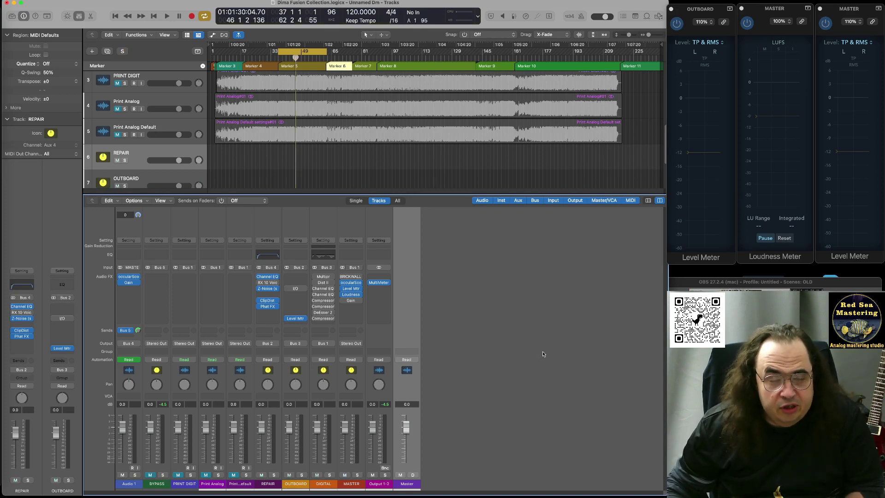
key("space")
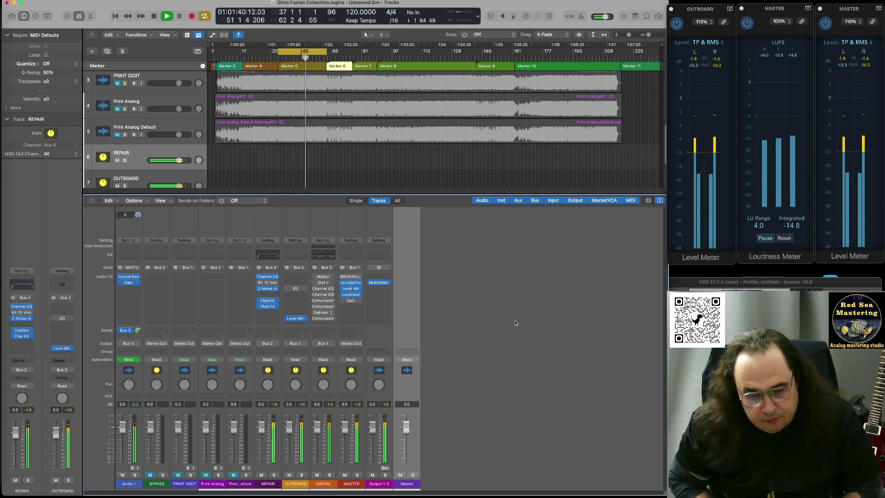
key("space")
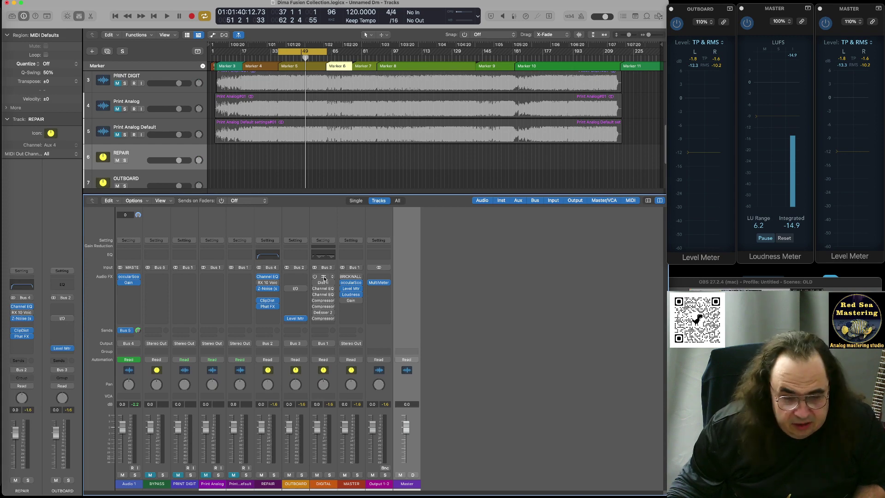
Step: Open the Multipressor on the DIGITAL channel and enlarge its window to 177%, leaving band 3 and 4 gain make-up at 0.0 dB
left_click(324, 279)
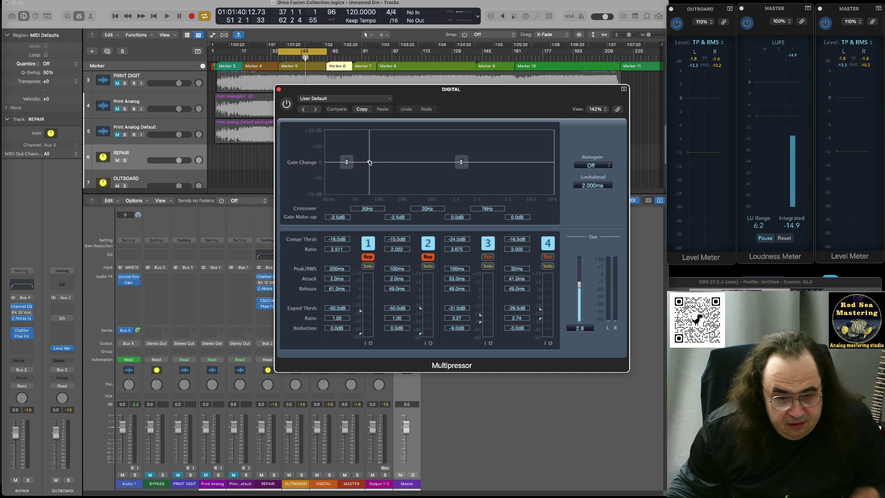
left_click_drag(482, 119, 350, 95)
left_click_drag(494, 346, 583, 409)
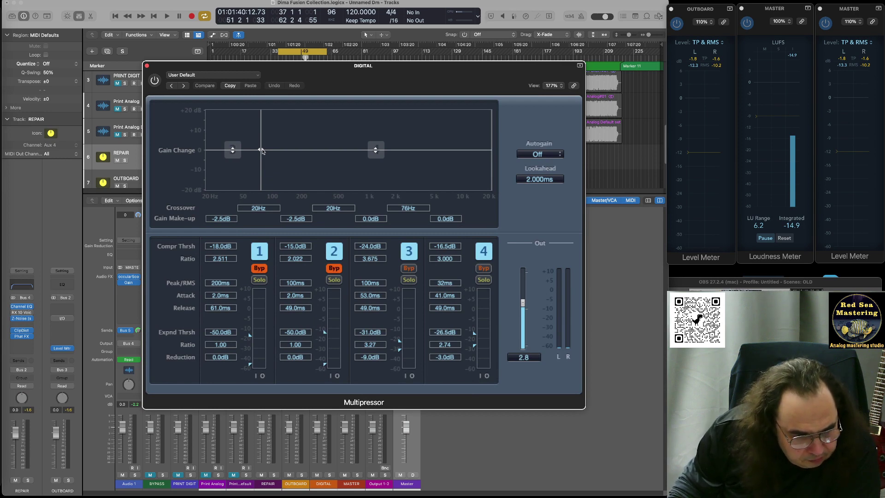
left_click_drag(261, 151, 261, 151)
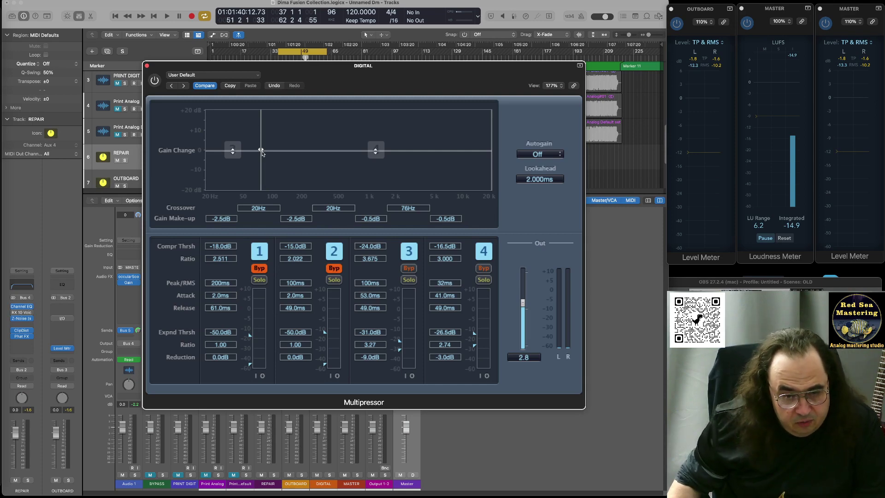
mouse_move(262, 150)
left_mouse_down()
mouse_move(466, 144)
mouse_move(255, 148)
mouse_move(393, 154)
mouse_move(249, 149)
mouse_move(261, 148)
left_mouse_up()
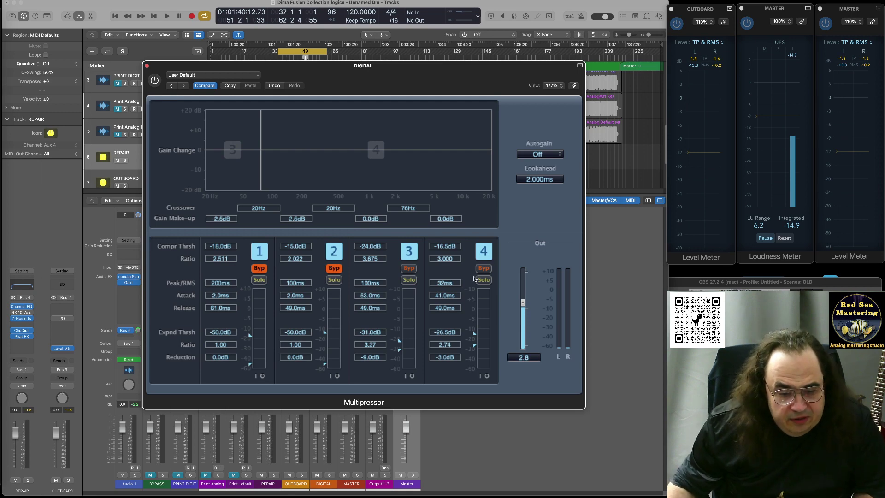
Step: Bypass and solo band 3 in the Multipressor and play the passage to hear the band unprocessed
left_click(408, 269)
left_click(408, 269)
left_click(408, 269)
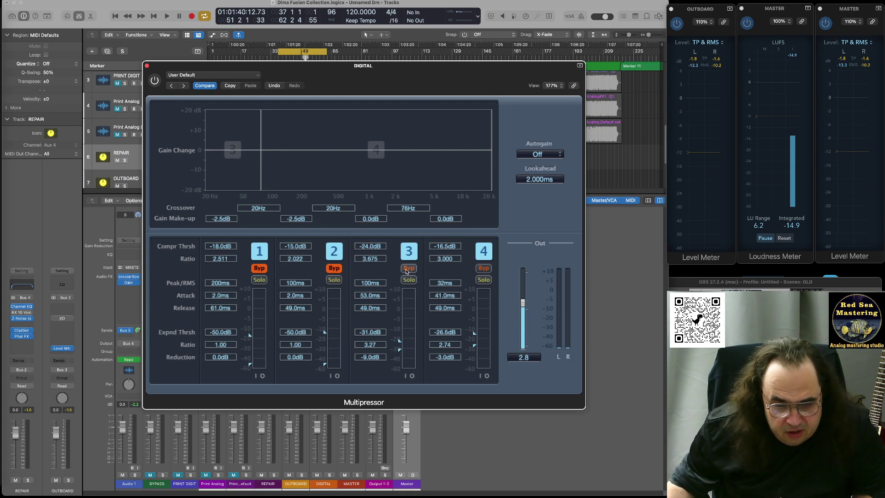
left_click(408, 269)
left_click(408, 270)
left_click(408, 279)
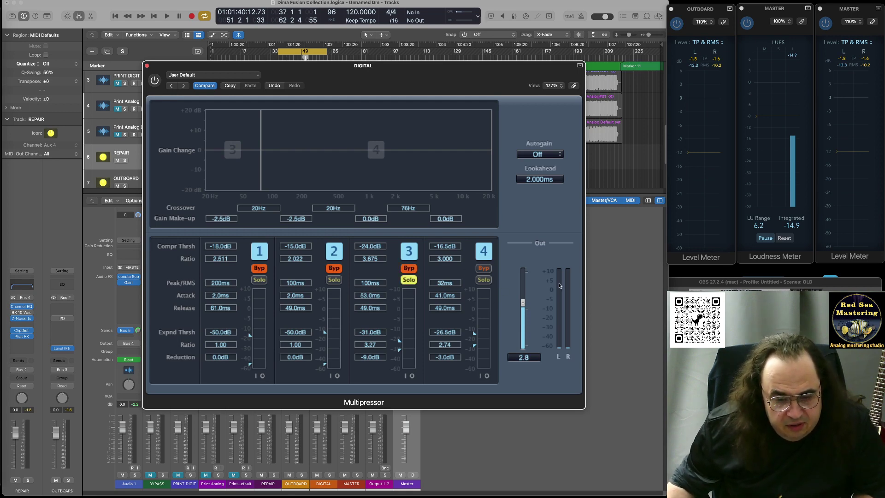
key("space")
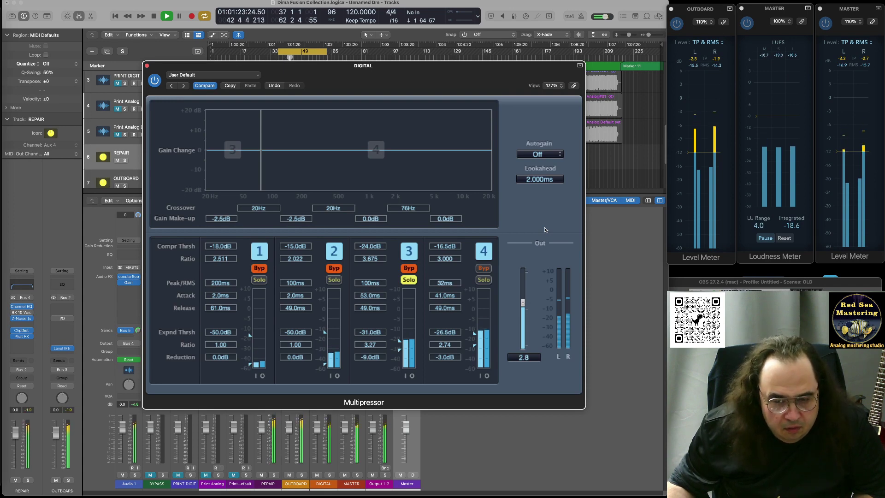
key("space")
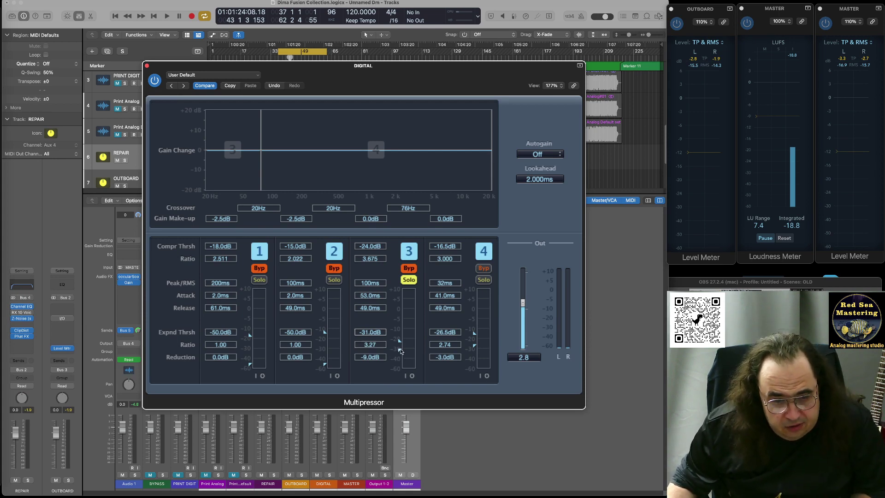
Step: Take band 3 out of bypass, set its expander threshold to -29.5 dB and start playback
left_click(409, 269)
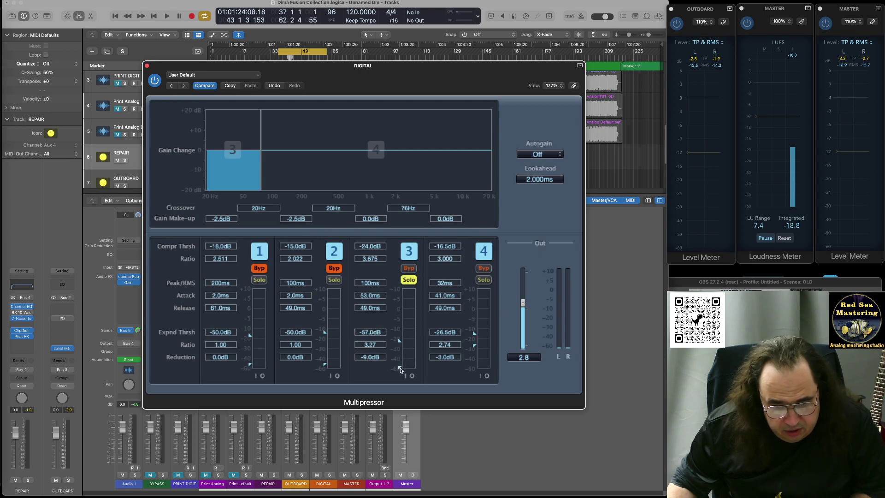
left_click_drag(401, 356, 400, 351)
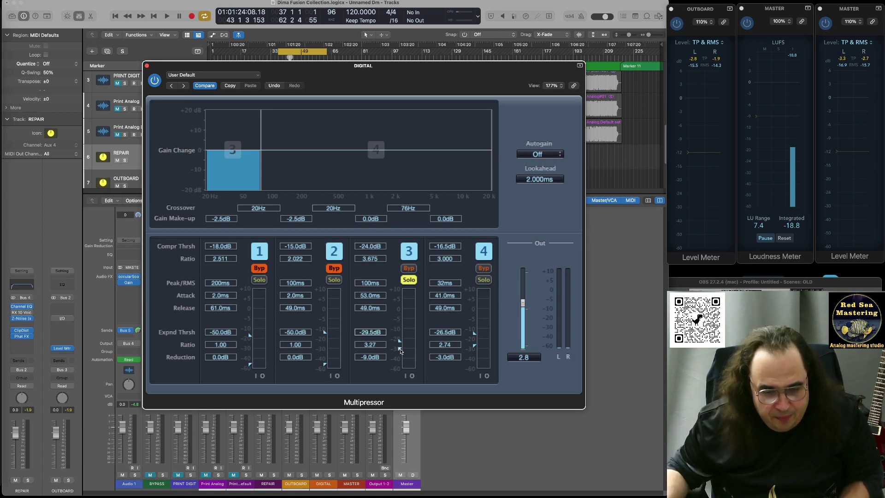
key("space")
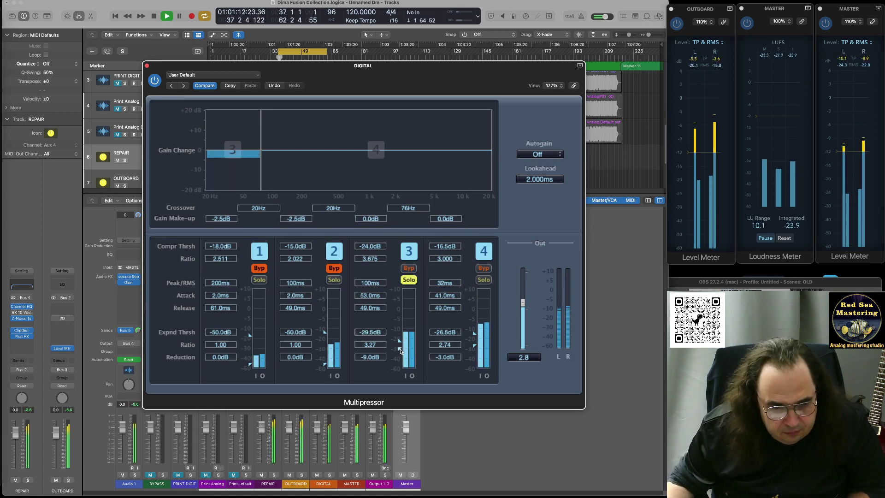
Step: Lower band 3's expander threshold to -60.0 dB while listening, and stop playback
left_click_drag(400, 350, 401, 371)
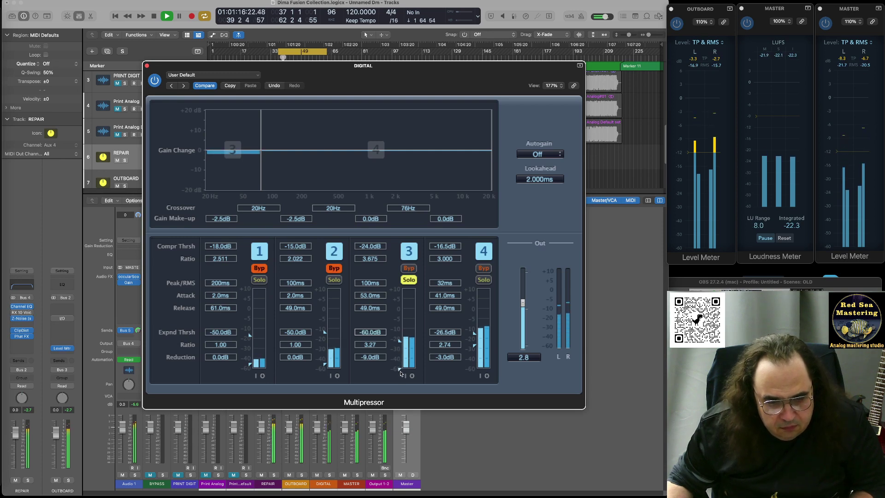
key("space")
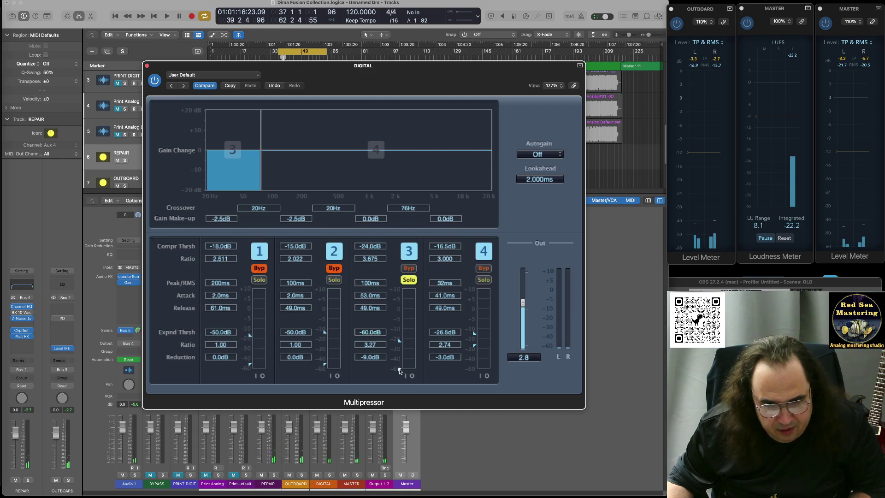
left_click_drag(400, 364, 401, 377)
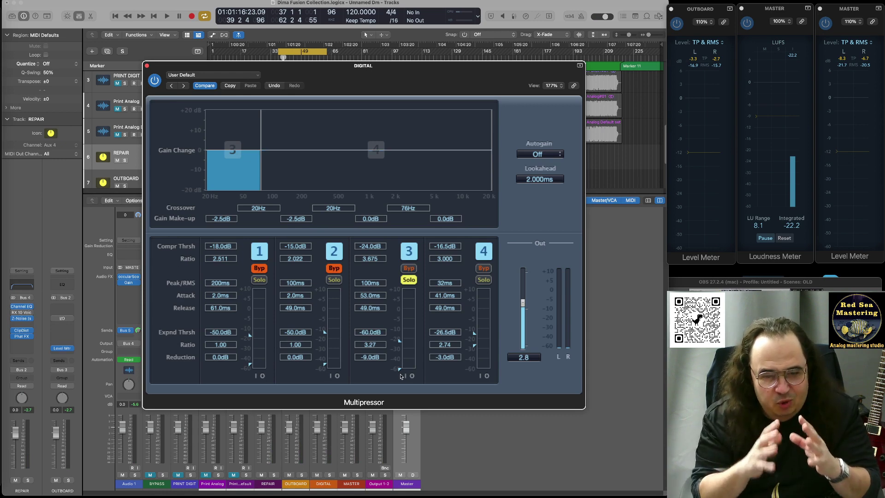
Step: Set band 3's expander threshold to -28.5 dB and its compressor threshold to -22.5 dB during playback
key("space")
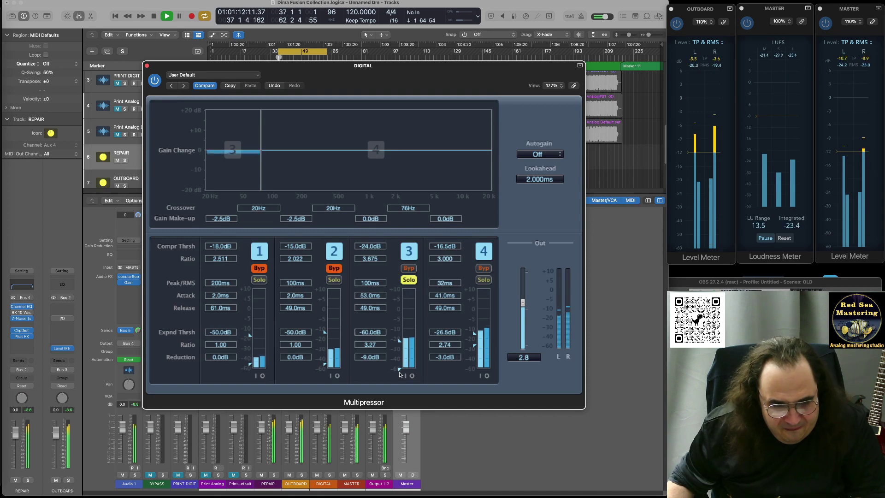
mouse_move(399, 370)
left_mouse_down()
mouse_move(401, 342)
mouse_move(401, 349)
left_mouse_up()
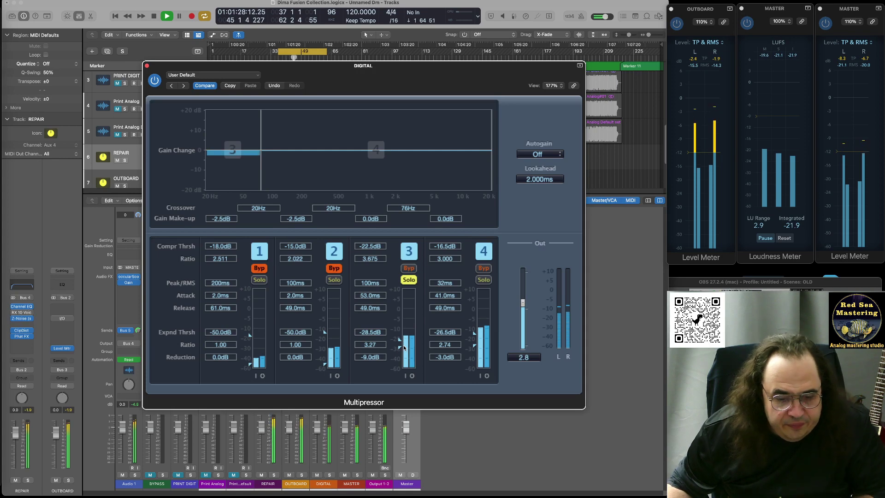
key("space")
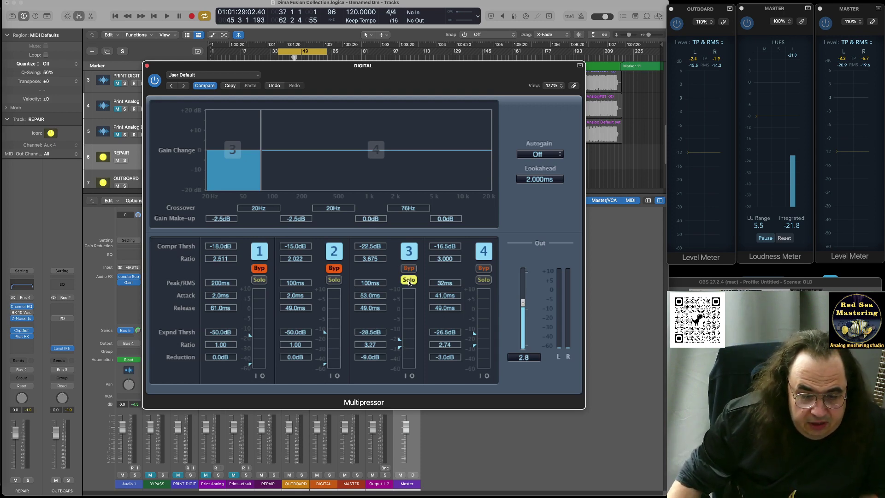
Step: Compare the soloed band 3 with and without its processing by toggling its bypass between playbacks
key("space")
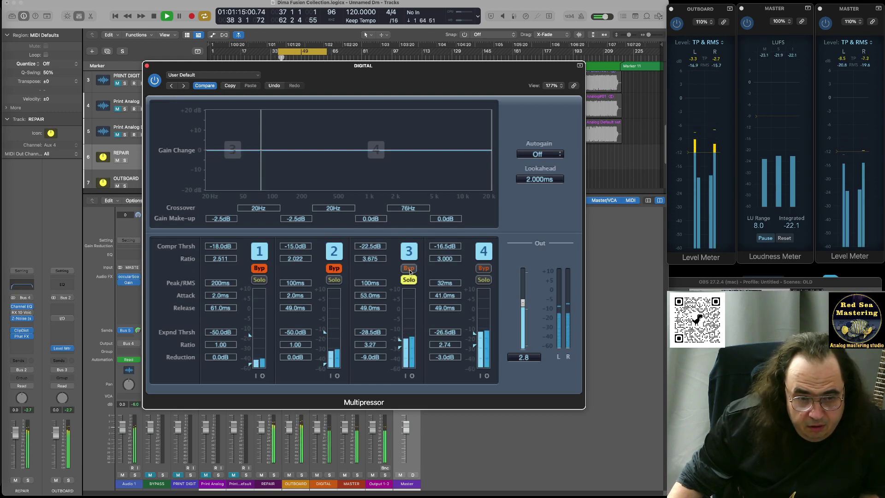
key("space")
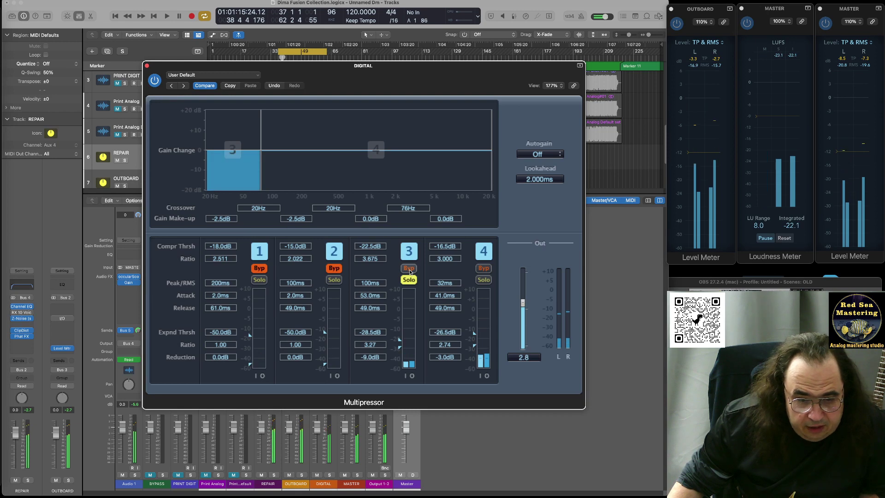
left_click(410, 268)
key("space")
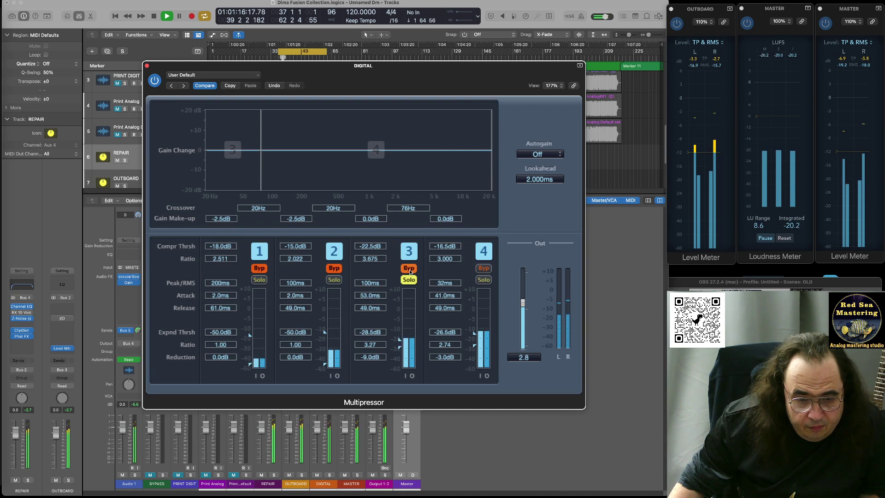
key("space")
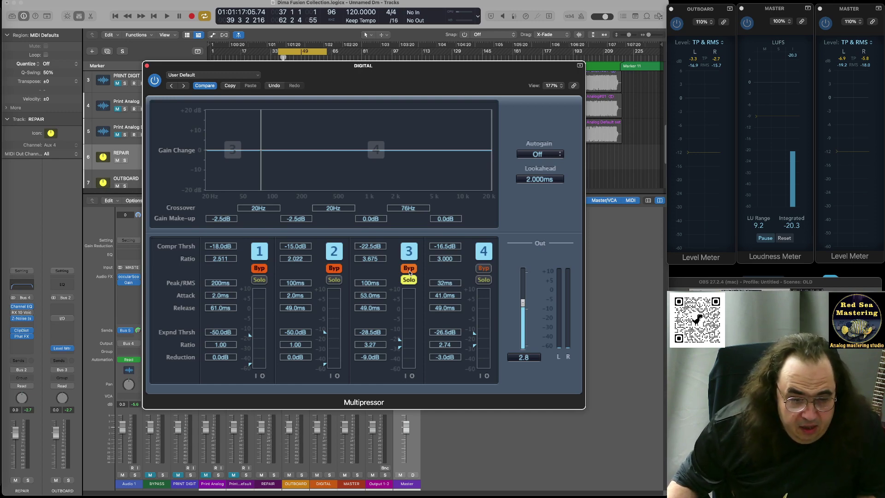
key("space")
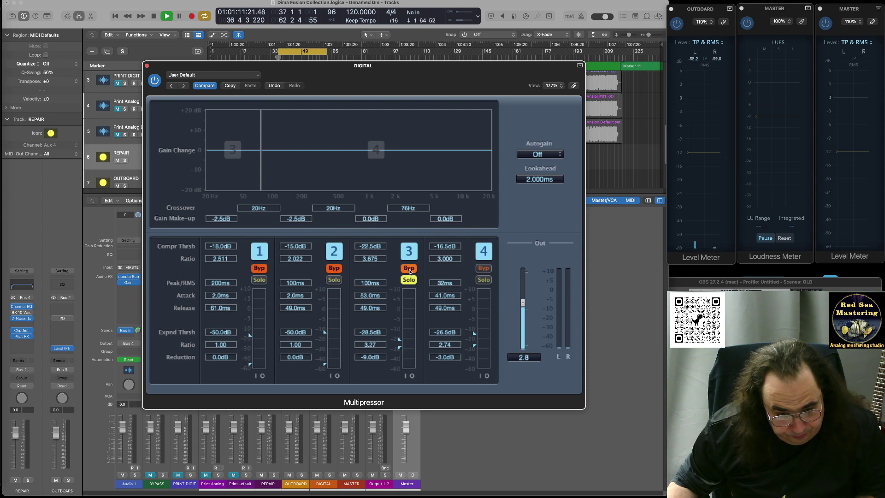
left_click(409, 268)
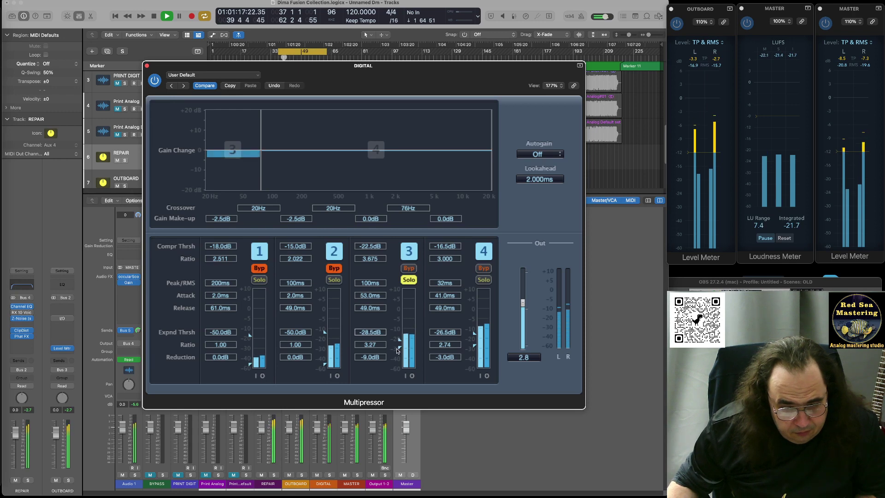
Step: Set band 3's expander threshold to -30.0 dB and band 4's expander ratio to 2.56
left_click_drag(399, 349, 400, 354)
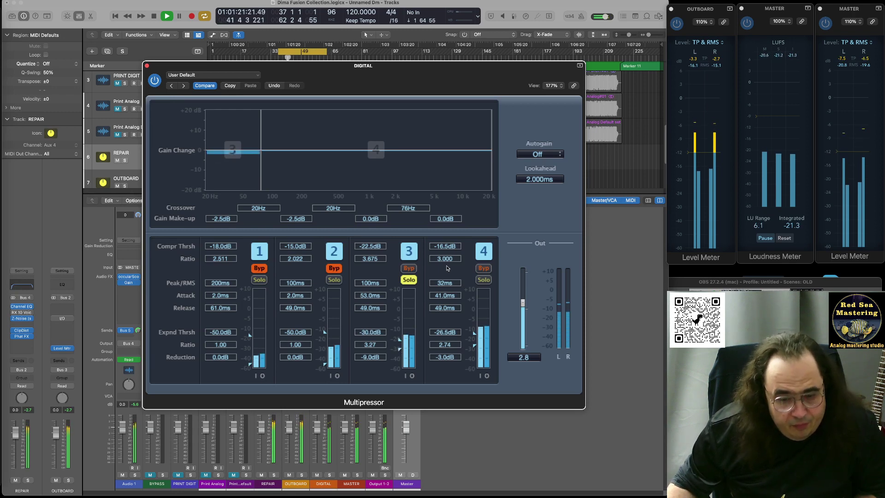
key("space")
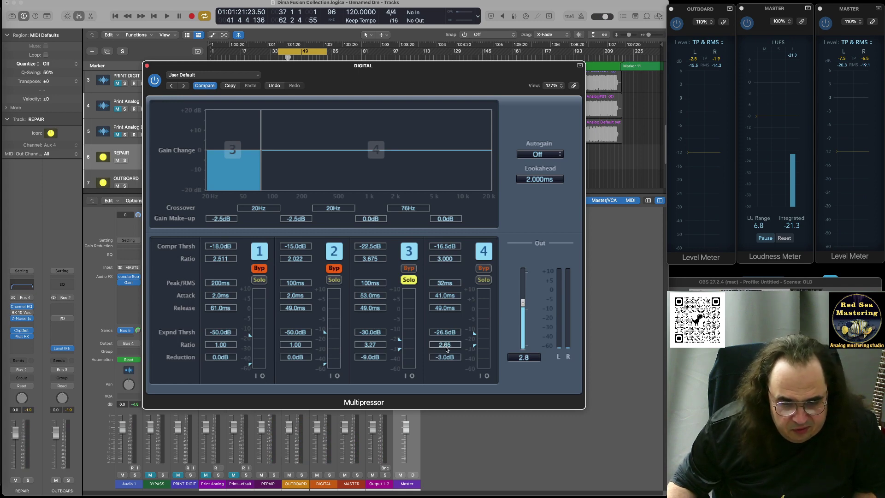
scroll(446, 349, "down", 2)
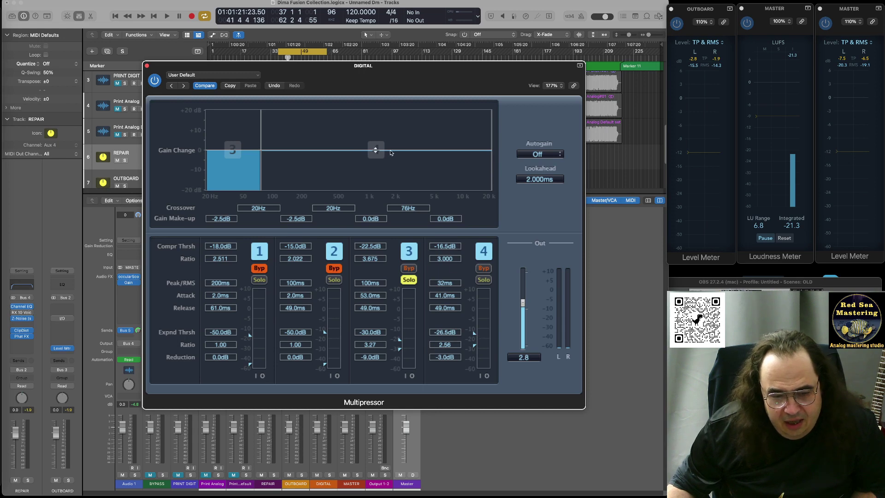
Step: Solo band 4 instead of band 3 and bypass band 4's processing
left_click(476, 280)
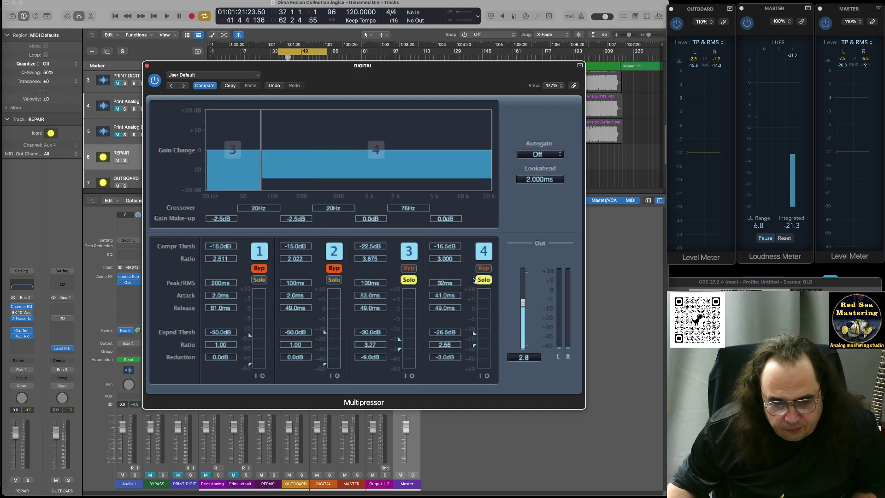
left_click(408, 280)
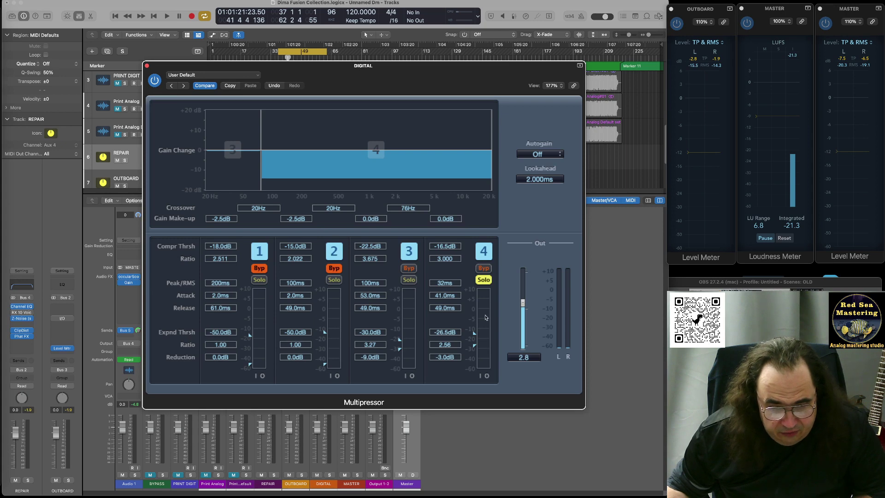
left_click(483, 268)
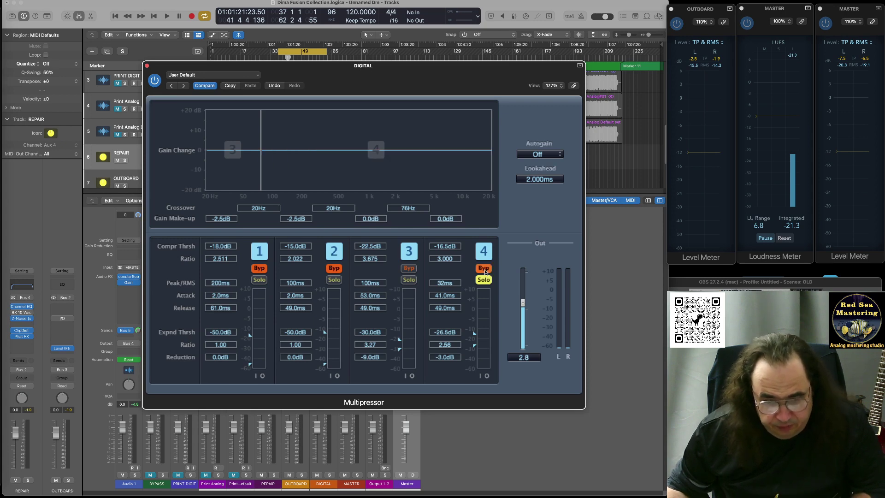
Step: Compare the soloed band 4 with and without its processing during playback, ending with band 4's bypass and solo switched off
key("space")
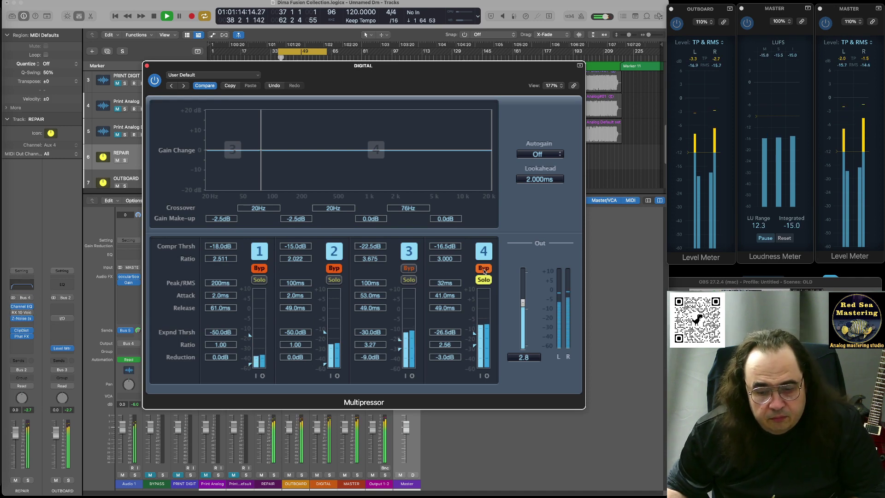
left_click(483, 268)
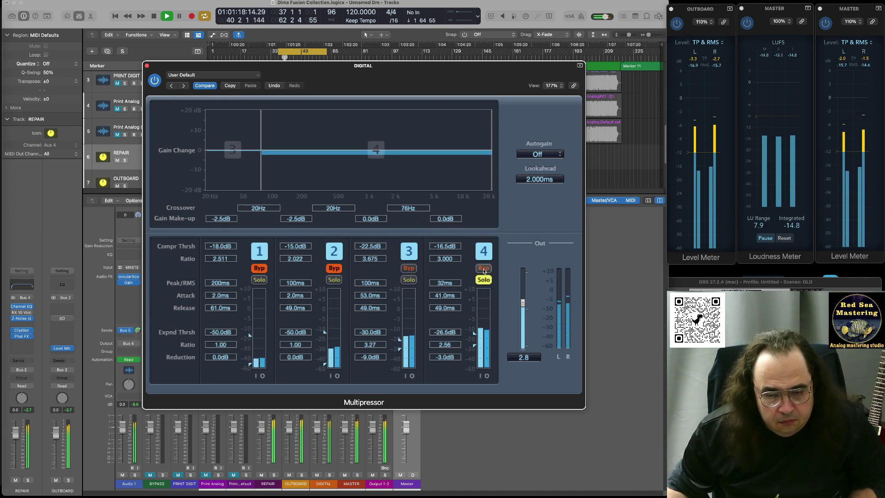
left_click(483, 268)
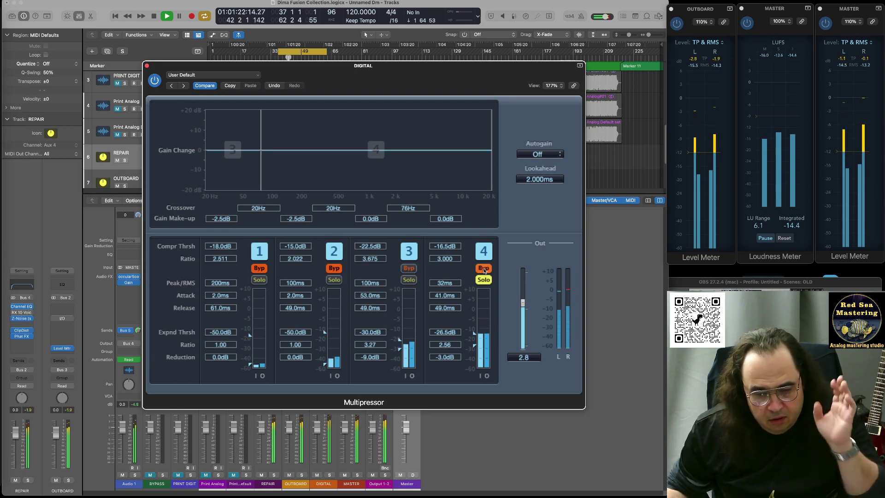
left_click(483, 268)
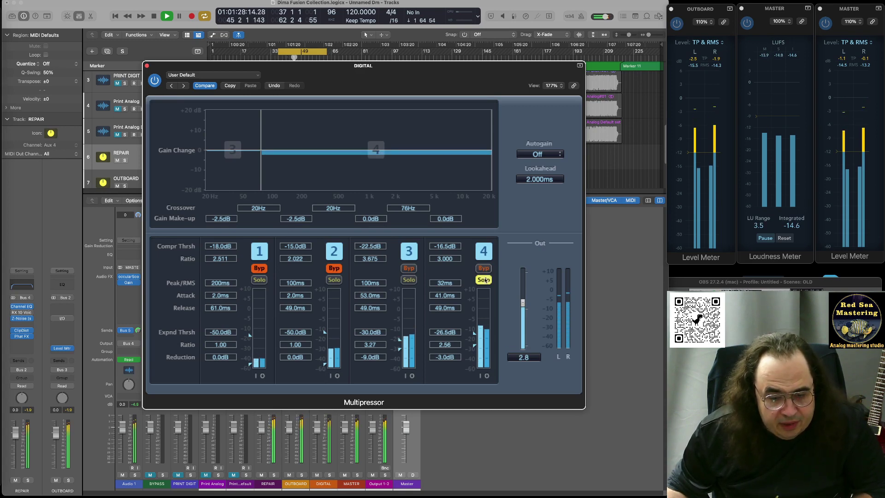
key("space")
left_click(484, 280)
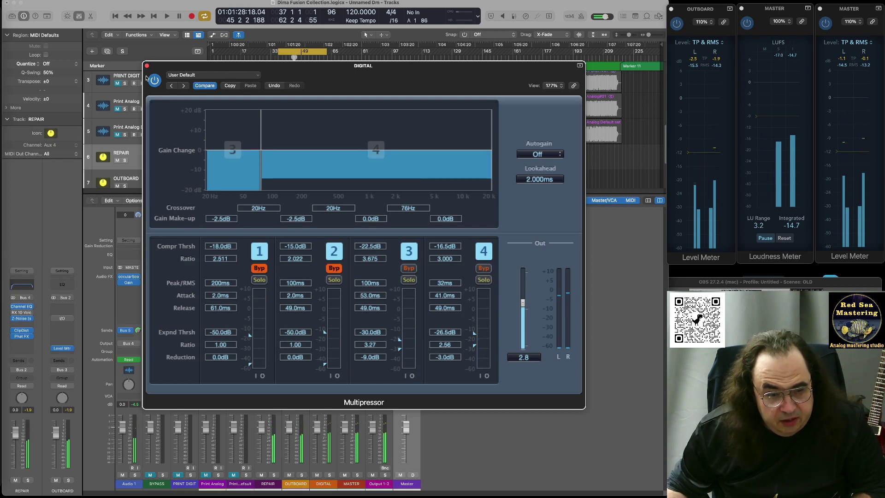
Step: Compare the track with the whole Multipressor bypassed and enabled during playback, leave it enabled and close it
left_click(155, 81)
key("space")
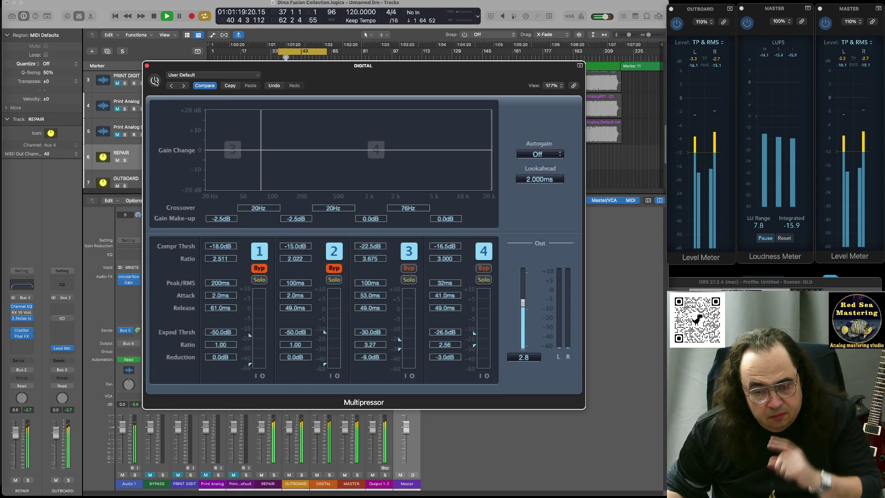
left_click(155, 81)
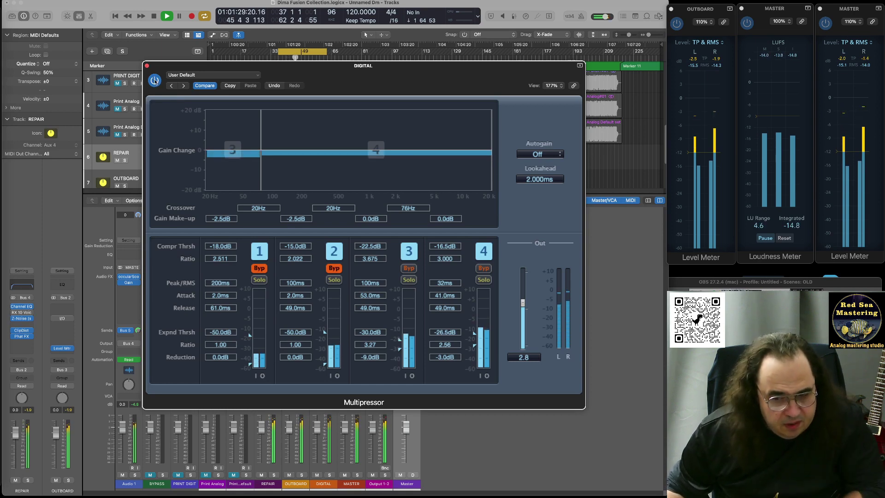
left_click(155, 81)
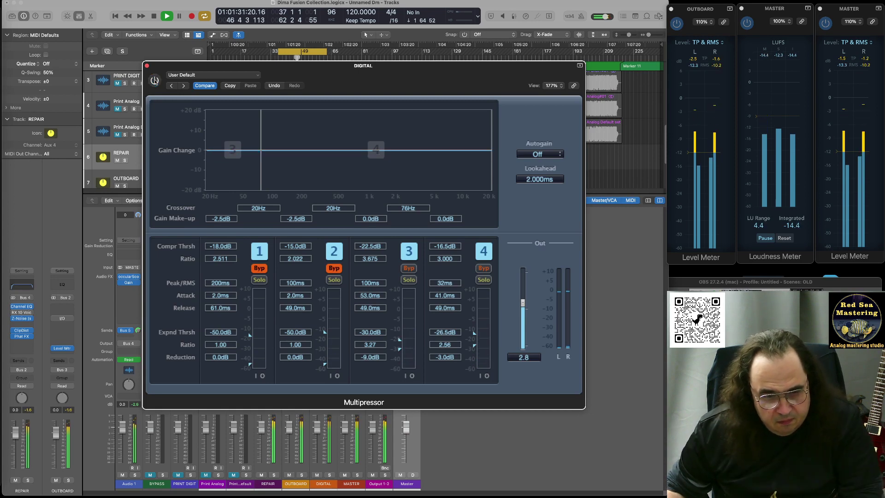
left_click(155, 81)
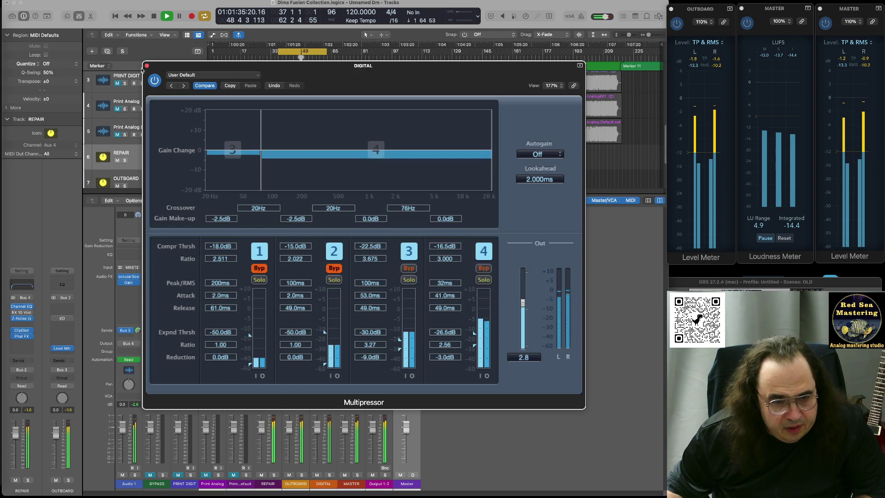
left_click(147, 67)
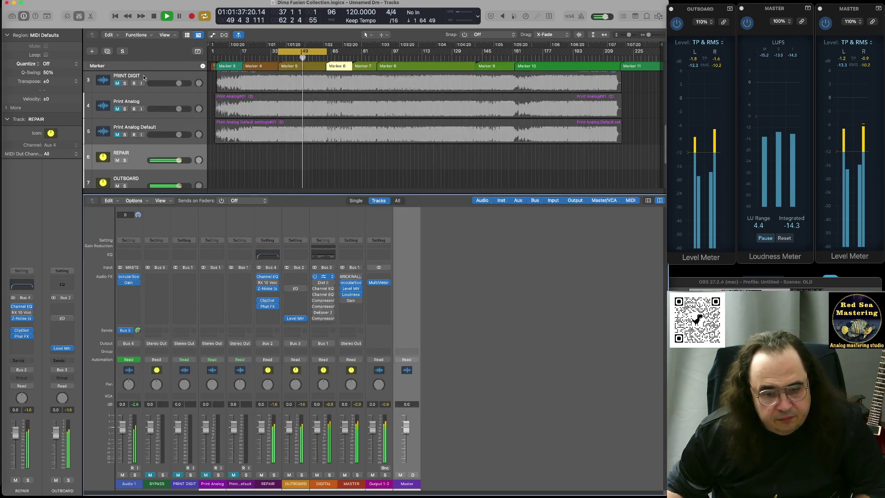
key("space")
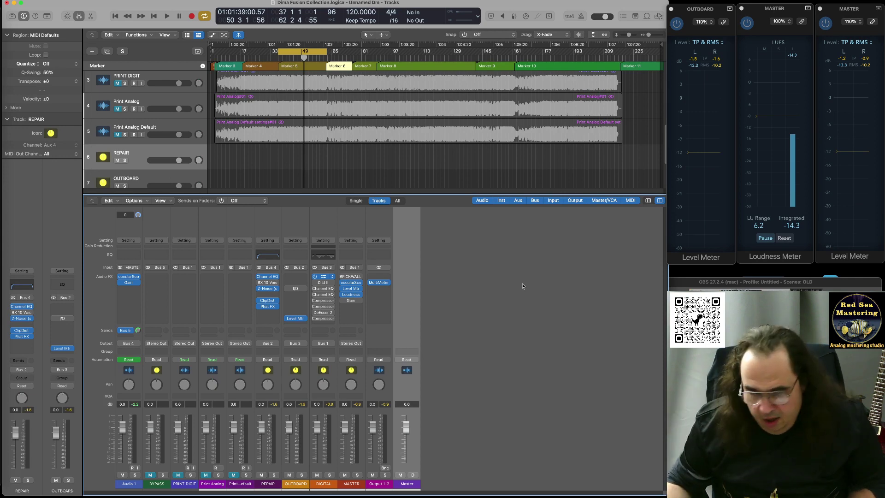
Step: Open the DIGITAL channel's Distortion II plug-in and enlarge its view to 200%
mouse_move(330, 288)
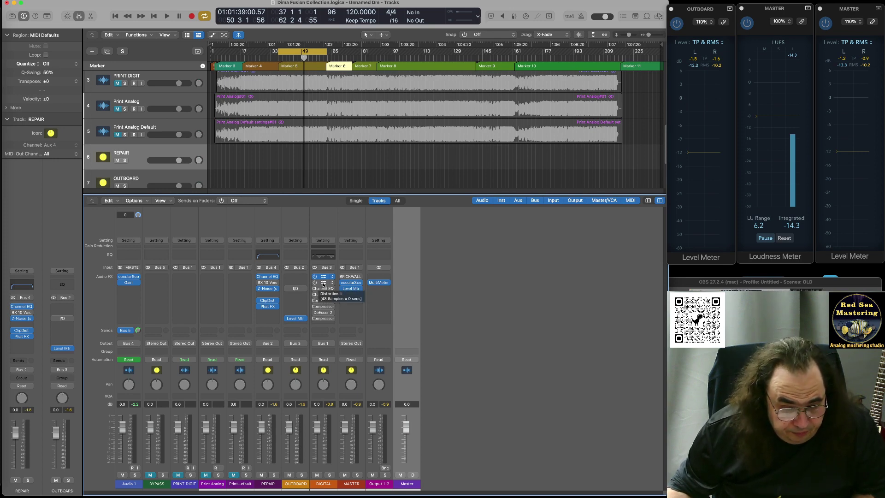
left_click(323, 284)
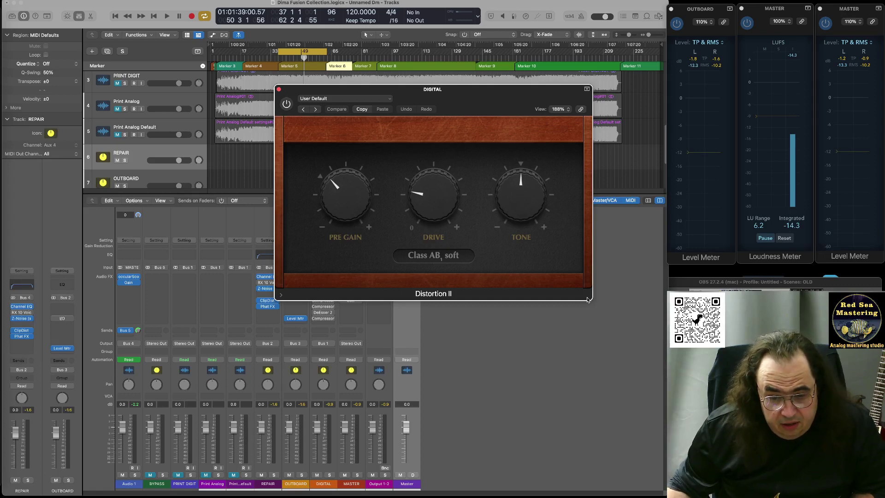
left_click_drag(587, 300, 613, 311)
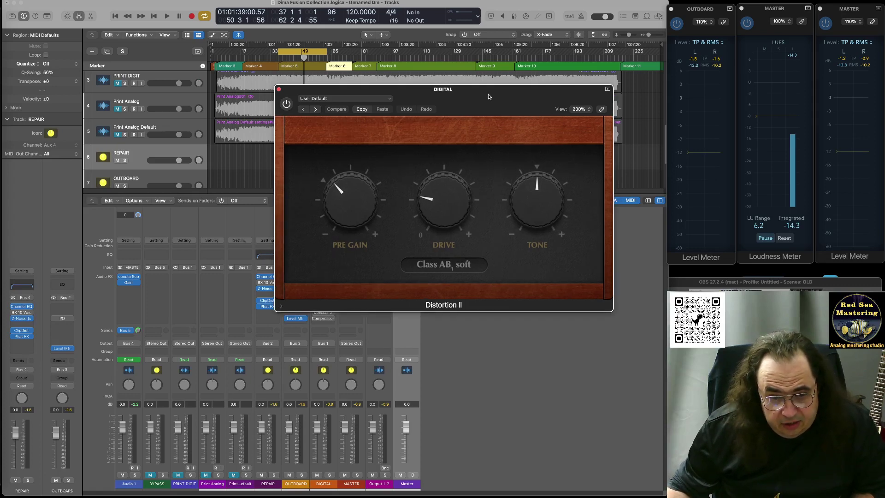
left_click_drag(489, 91, 476, 128)
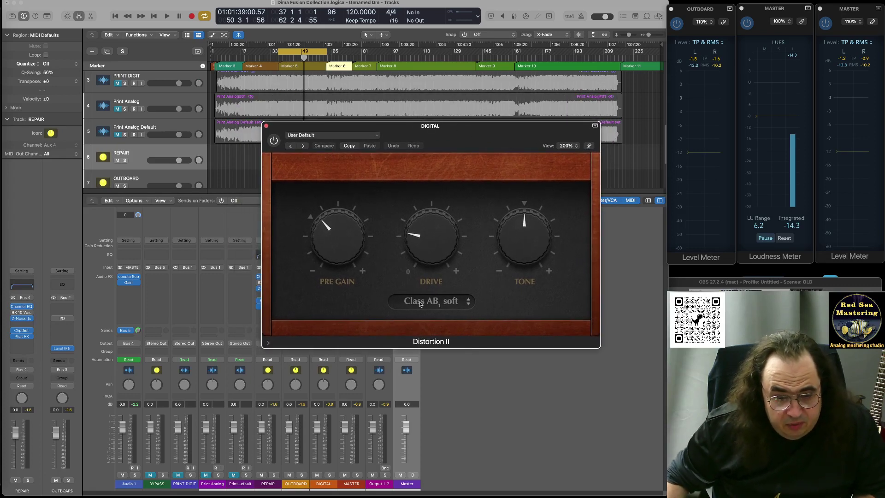
Step: Review Distortion II's type options, keeping Class AB1 soft, and inspect its Pre Gain, Drive and Tone settings
left_click(444, 304)
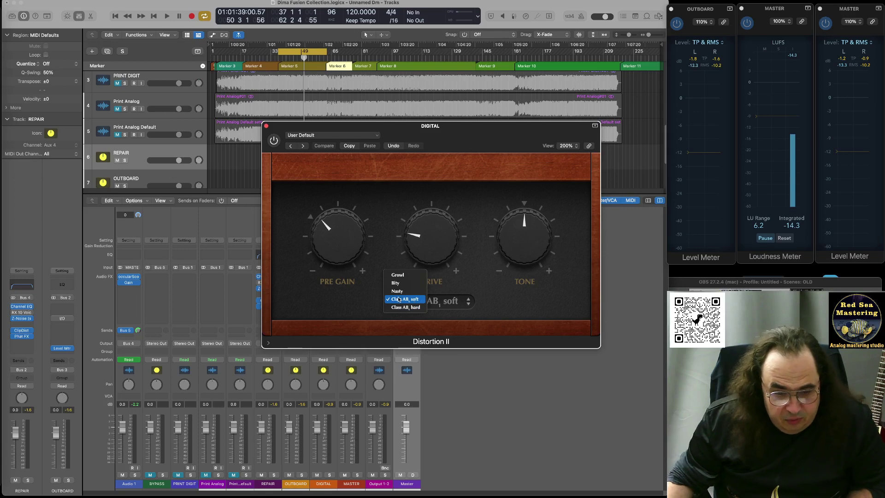
left_click(404, 300)
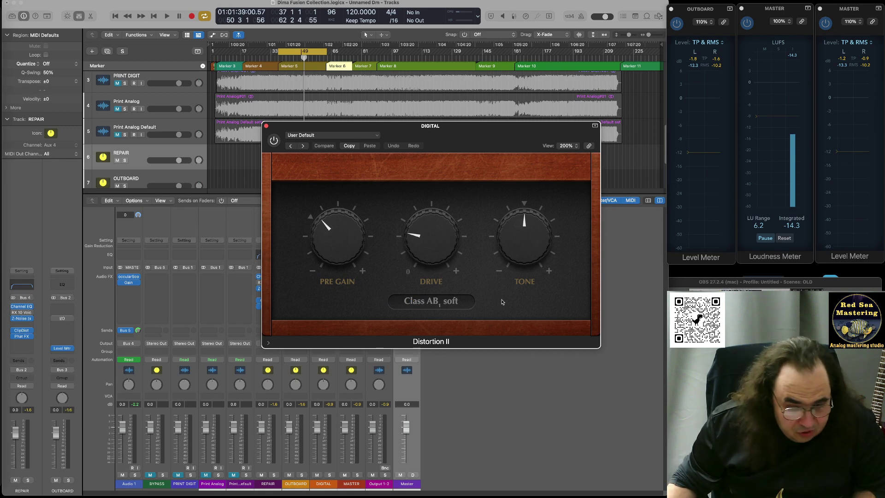
mouse_move(328, 229)
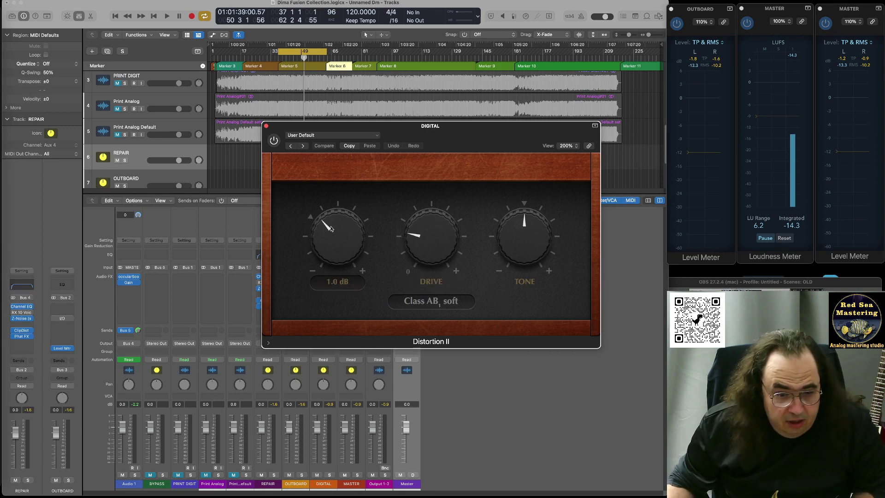
mouse_move(436, 240)
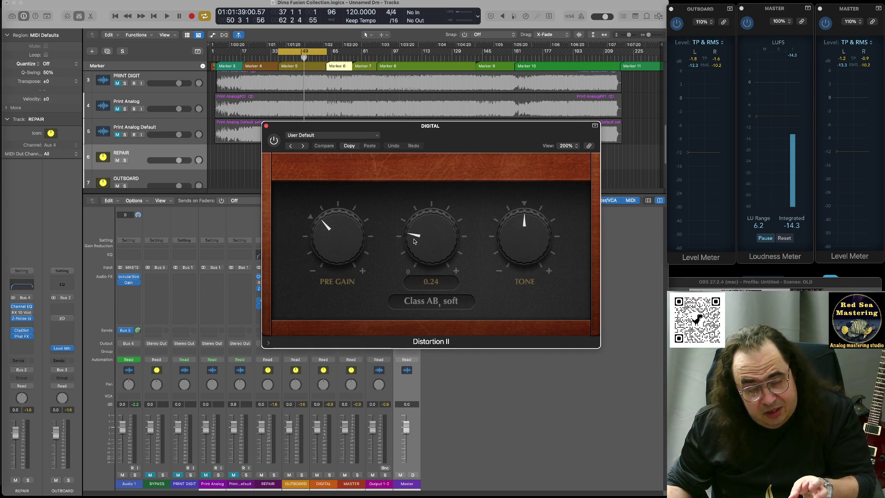
mouse_move(519, 225)
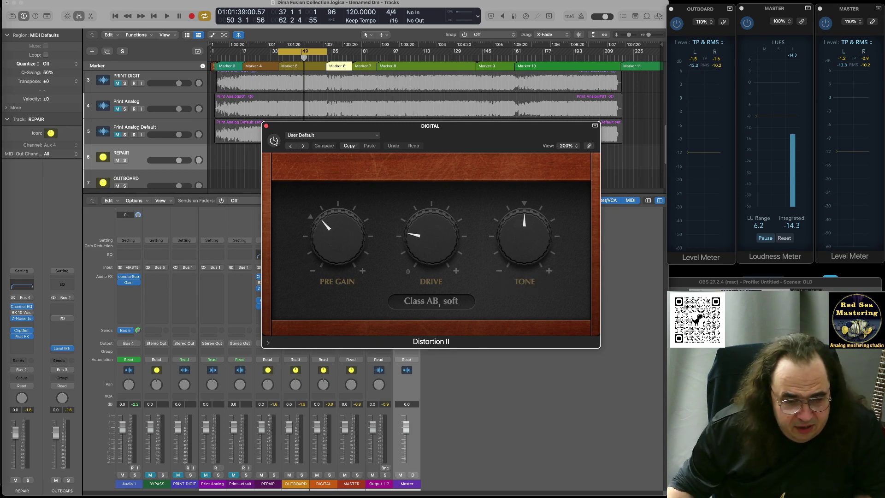
Step: Compare the track with Distortion II on and off during playback, leaving the plug-in enabled
key("space")
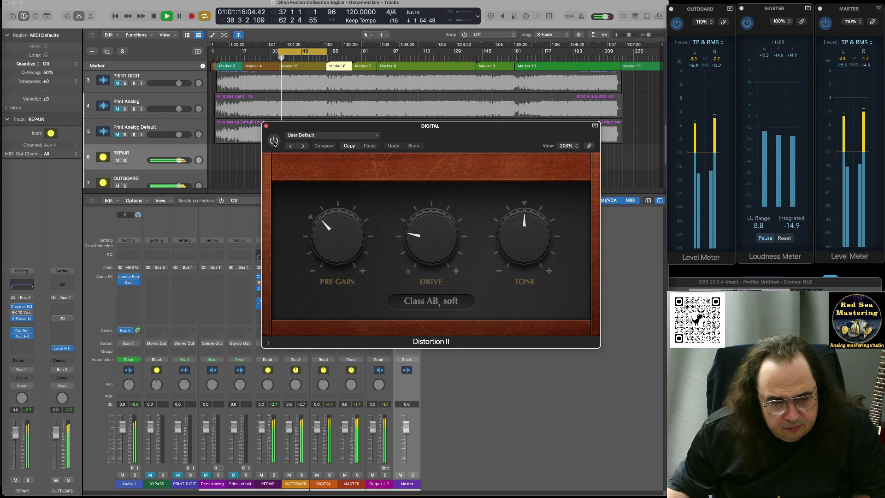
left_click(275, 142)
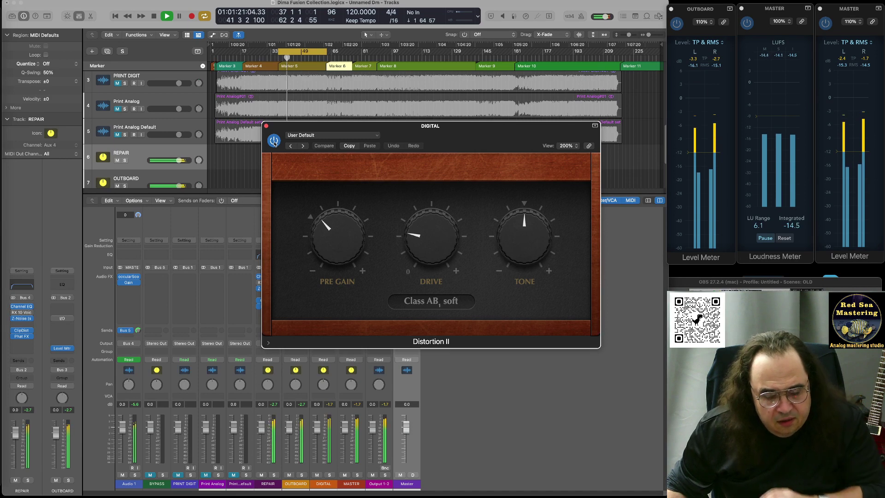
left_click(275, 142)
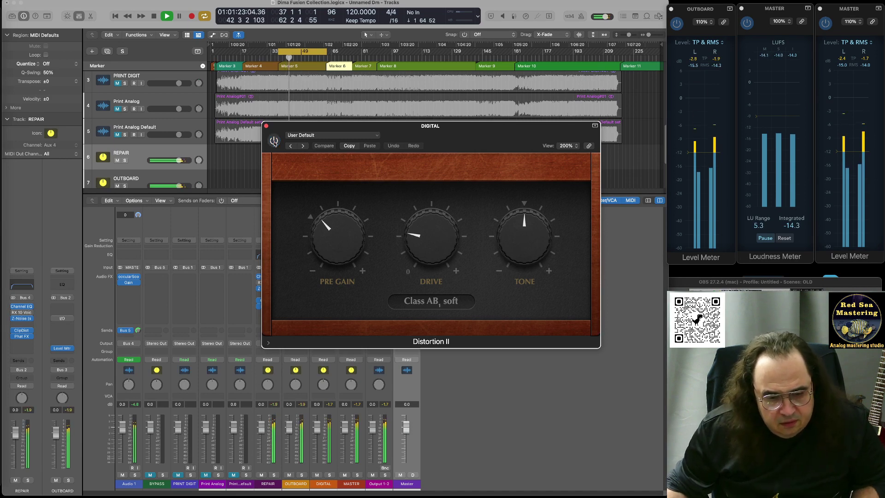
left_click(274, 141)
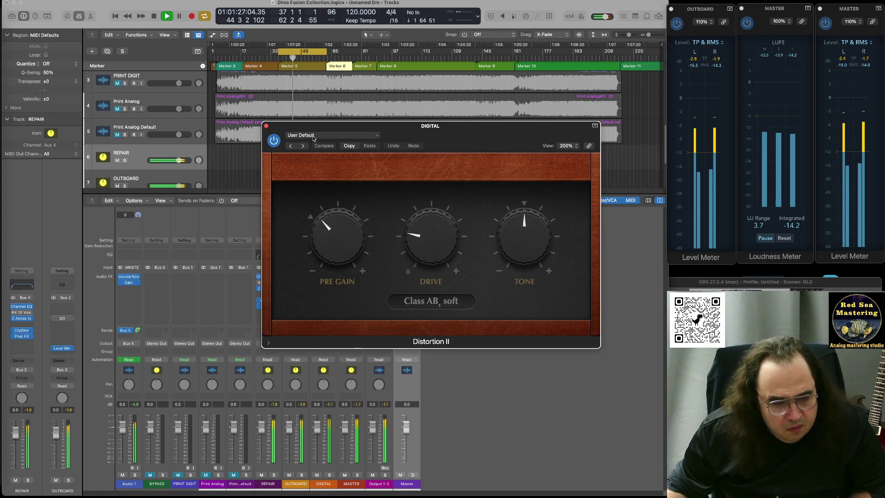
Step: Open the MASTER channel's occularScope, enlarge it and arrange it below the Distortion II window
left_click_drag(404, 129, 277, 31)
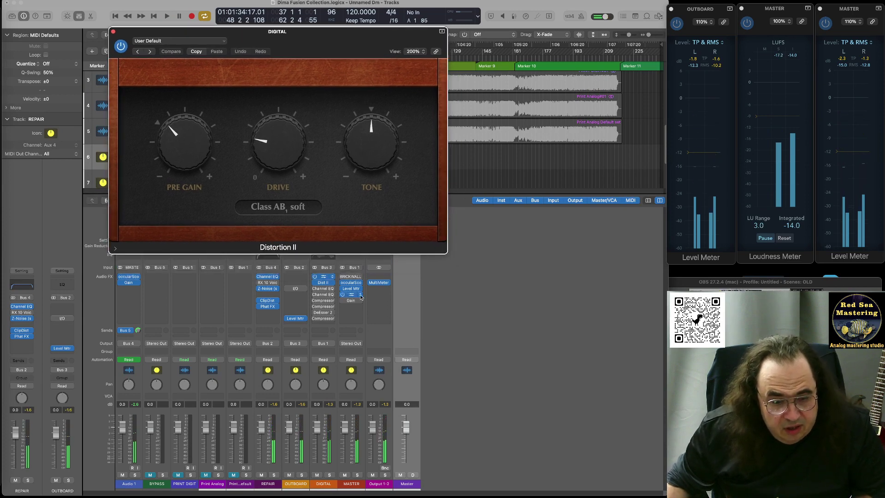
left_click(351, 282)
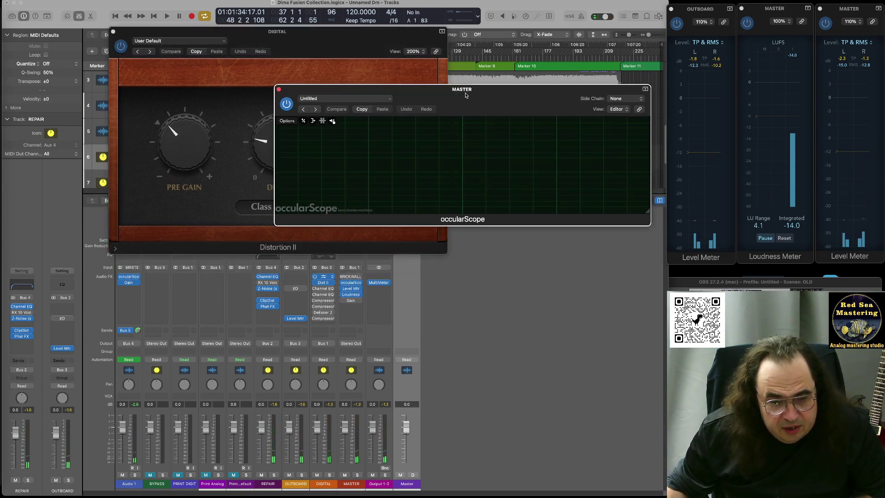
left_click_drag(466, 95, 255, 262)
left_click_drag(432, 380, 648, 461)
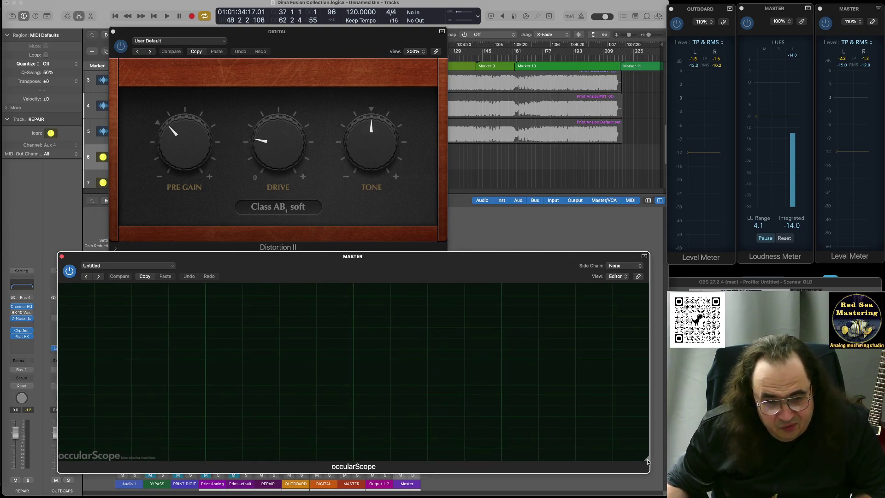
Step: Compare the occularScope waveform during playback with Distortion II bypassed and enabled, leaving the plug-in enabled
left_click(121, 48)
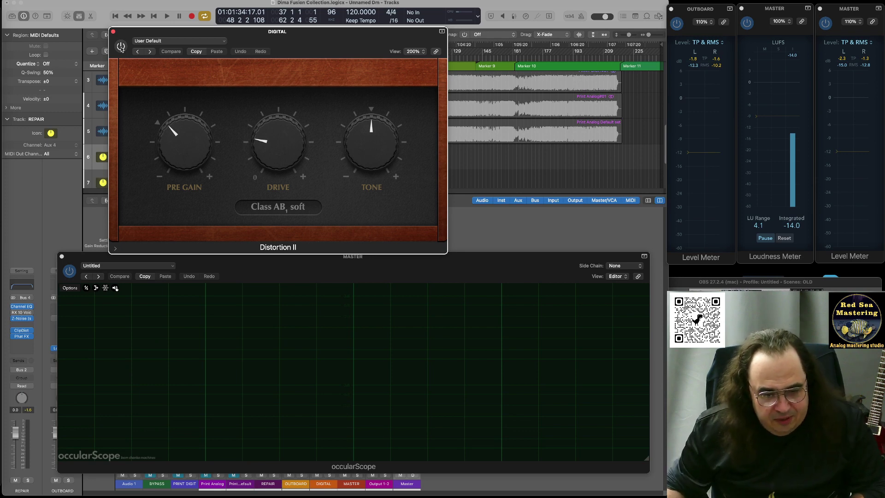
key("space")
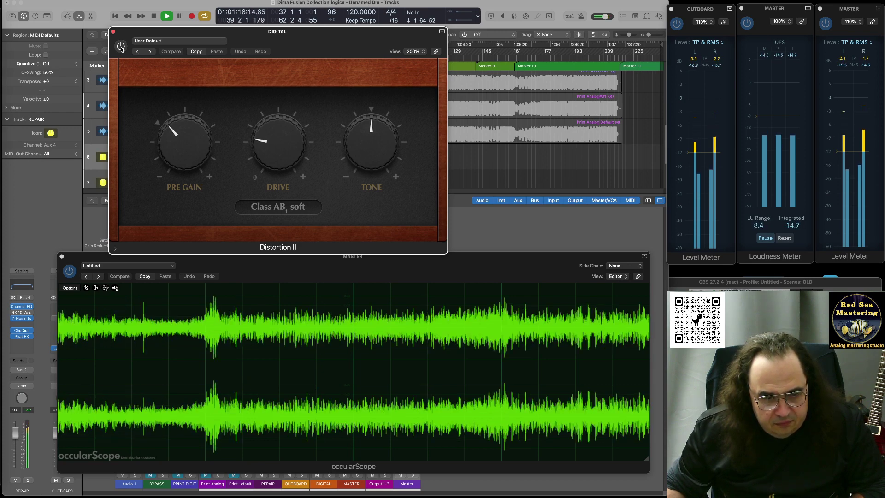
left_click(120, 46)
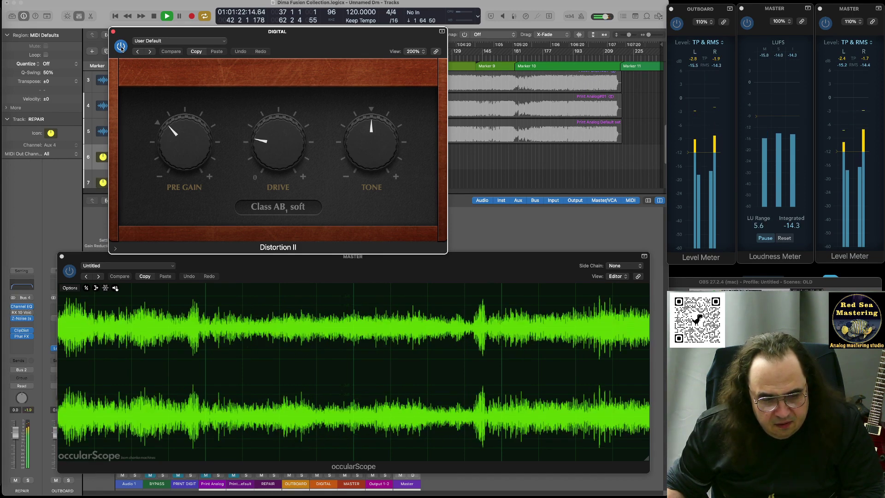
left_click(121, 46)
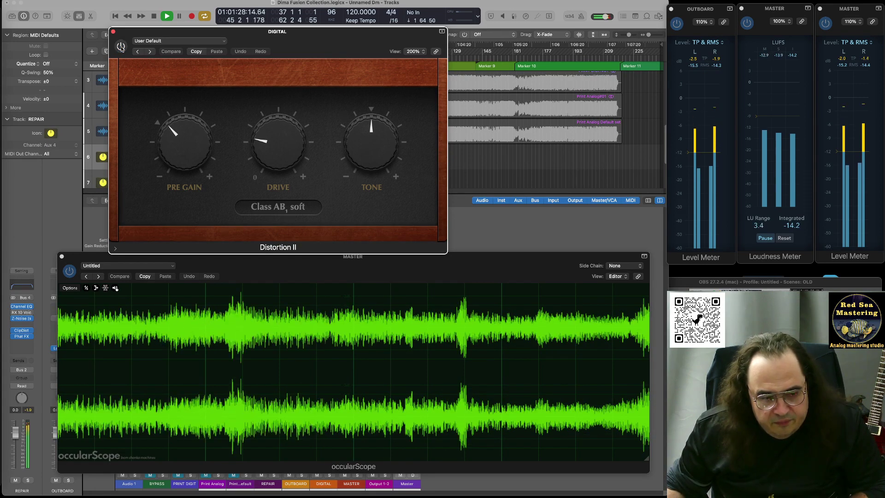
left_click(121, 46)
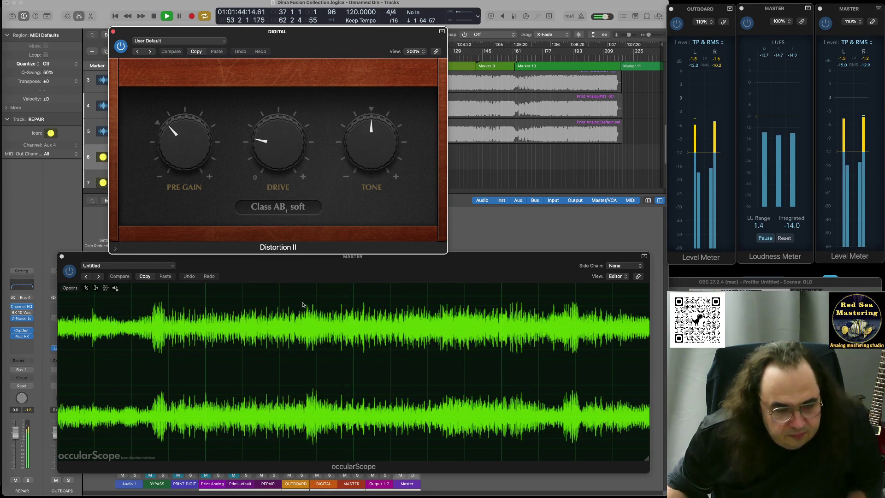
Step: Set occularScope's colour scheme to Ice
left_click(68, 288)
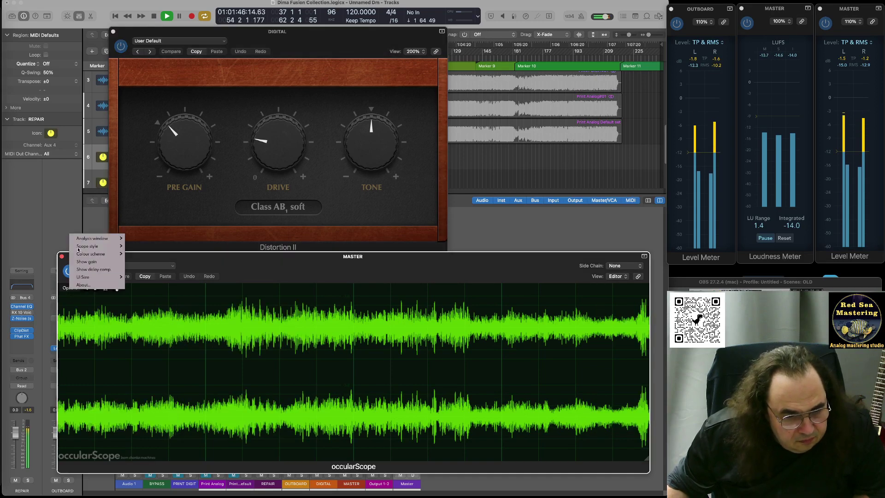
mouse_move(80, 257)
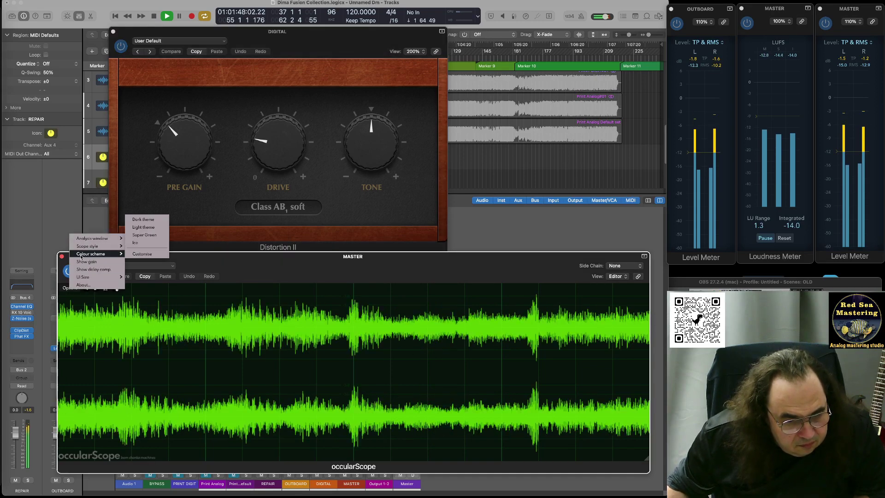
left_click(135, 242)
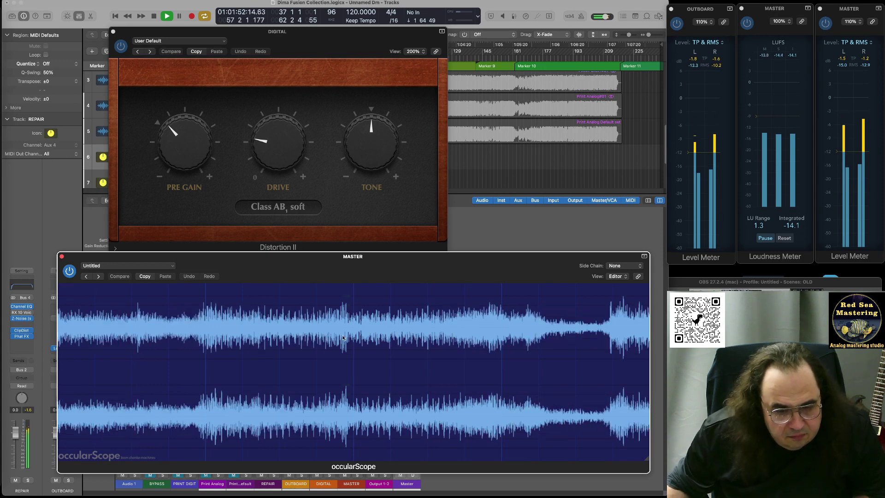
Step: Restart playback from the cycle start with Distortion II bypassed
key("space")
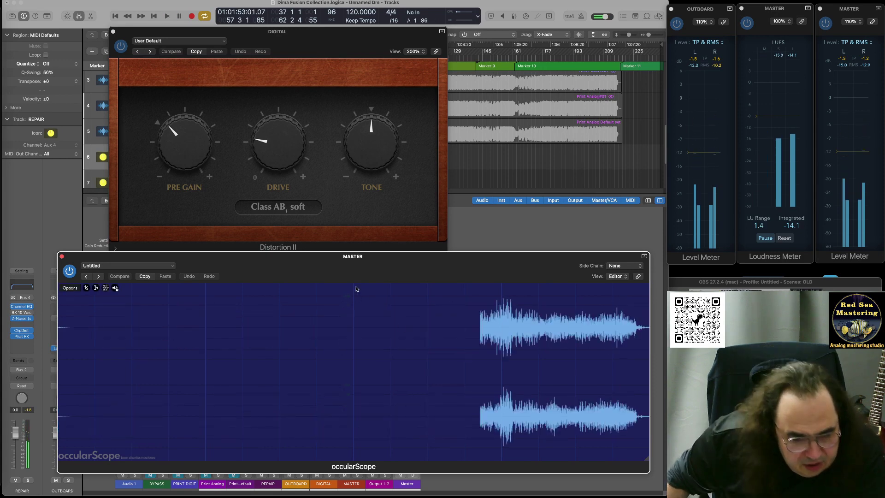
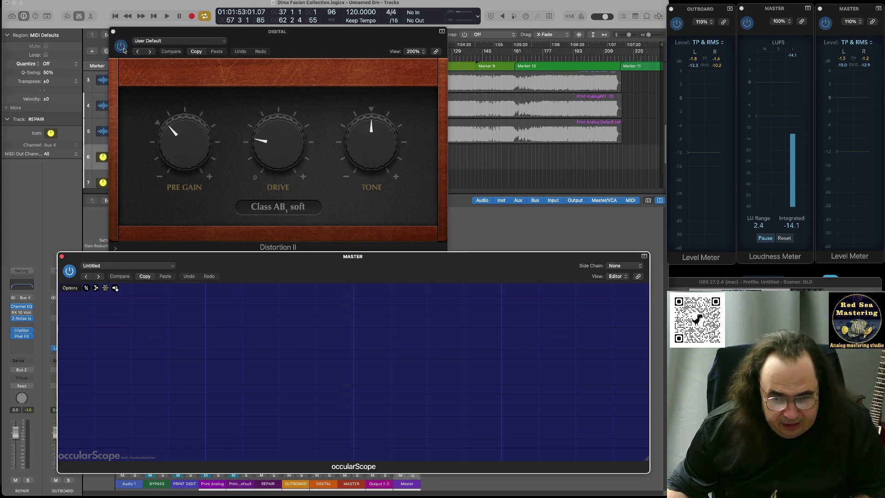
left_click(121, 48)
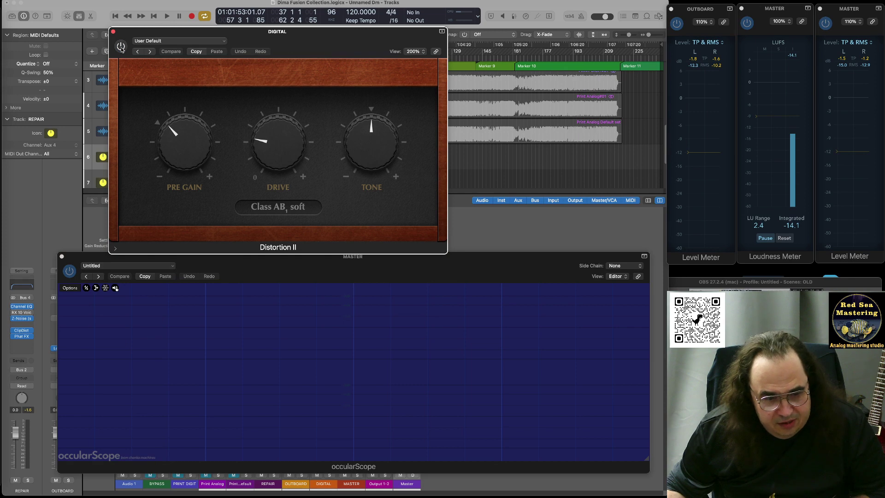
key("space")
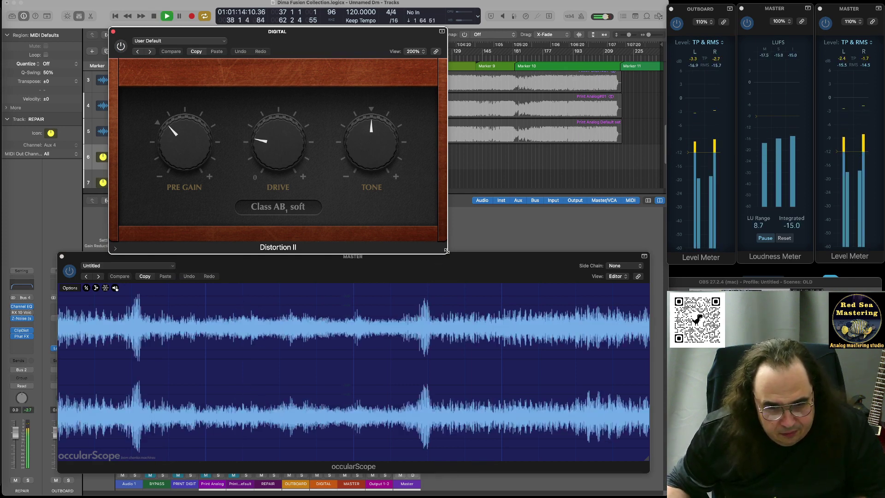
Step: Shrink the Distortion II window to 136% and enlarge the occularScope window below it
left_click_drag(447, 253, 340, 194)
left_click_drag(540, 256, 508, 157)
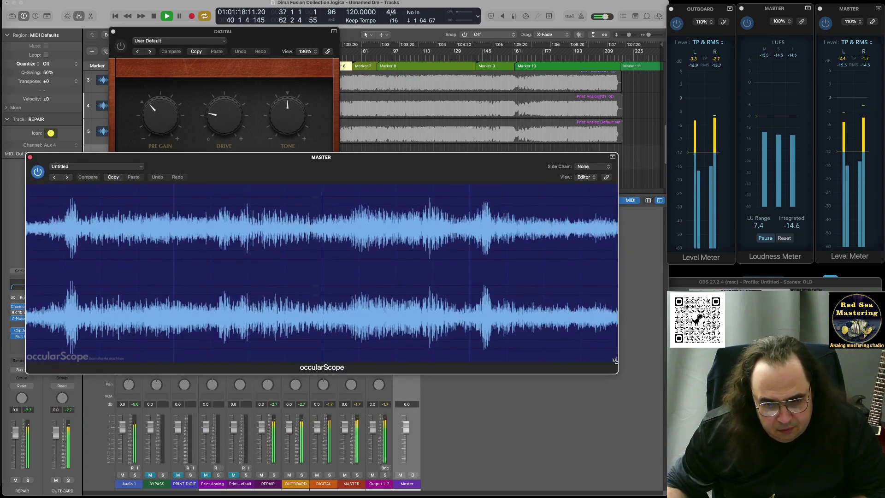
left_click_drag(616, 372, 651, 485)
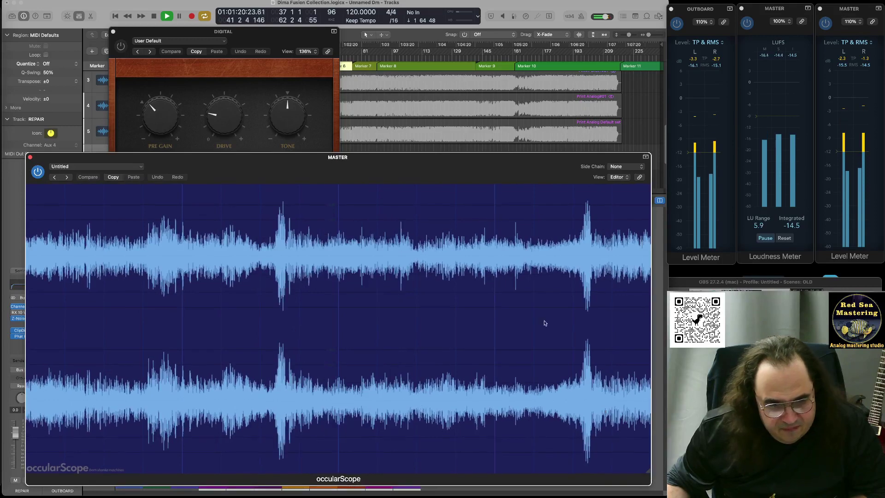
Step: Compare the enlarged occularScope waveform with Distortion II enabled and bypassed, then leave it enabled and close both plug-in windows
left_click(120, 47)
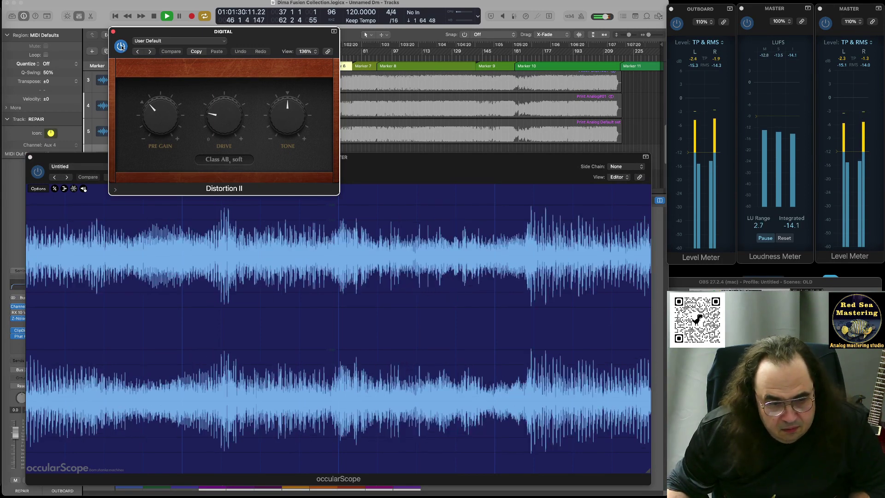
left_click(121, 46)
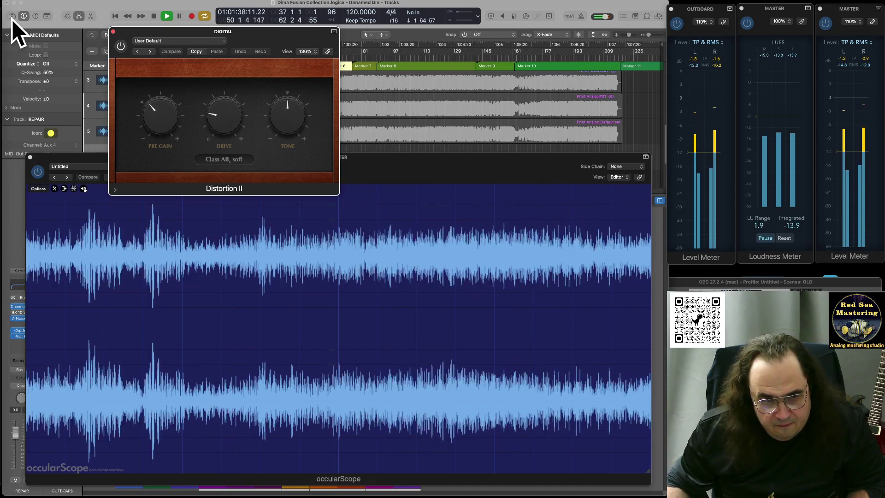
left_click(121, 46)
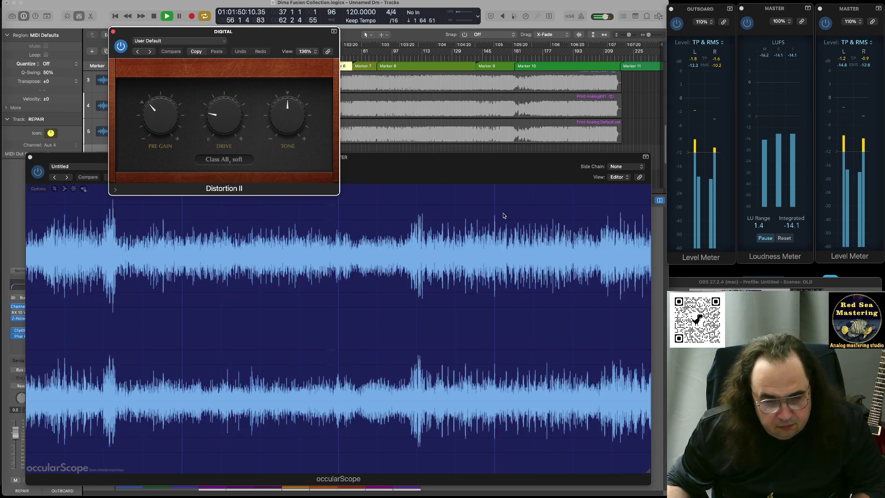
key("space")
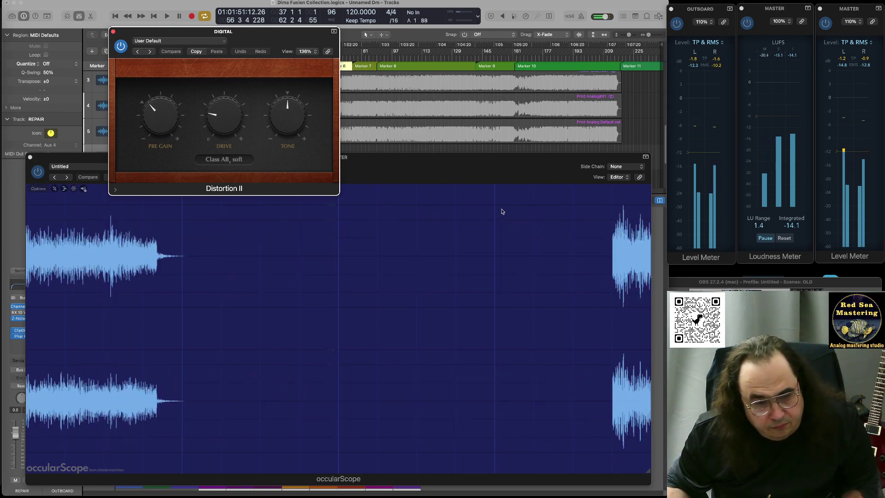
left_click(114, 32)
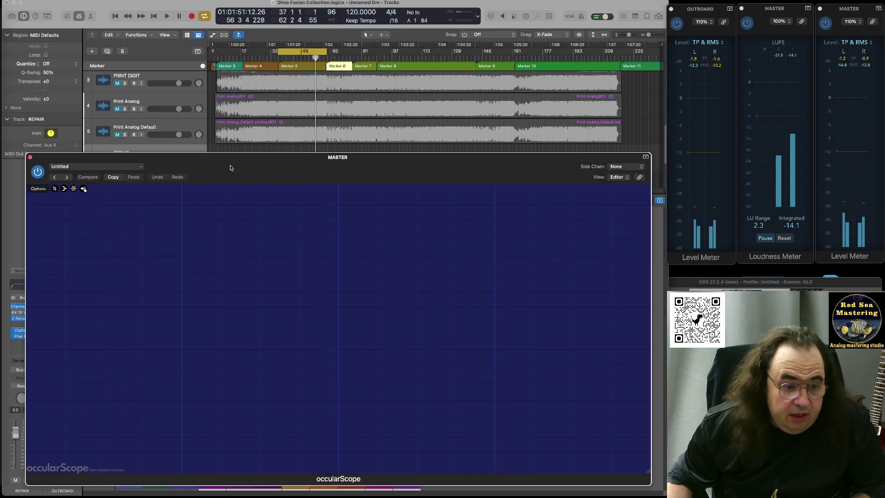
left_click(30, 157)
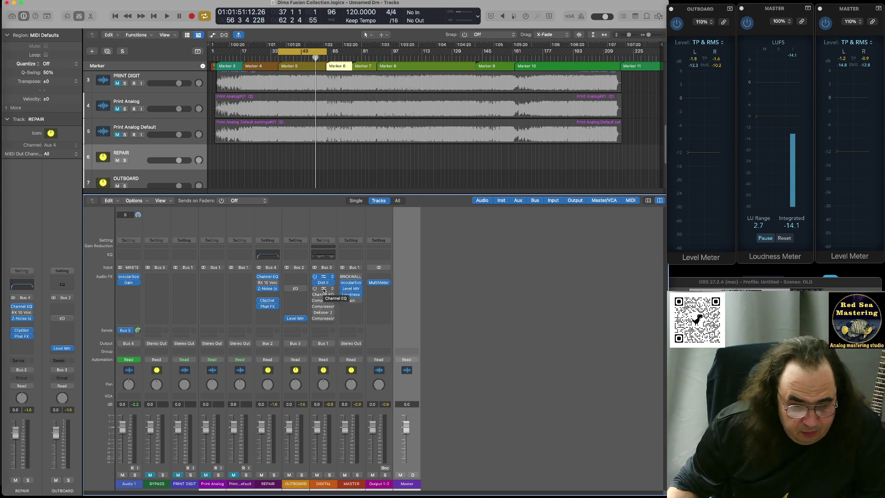
Step: Open the first Channel EQ on the DIGITAL channel and choose the Linear 12 dB scale mode
left_click(324, 291)
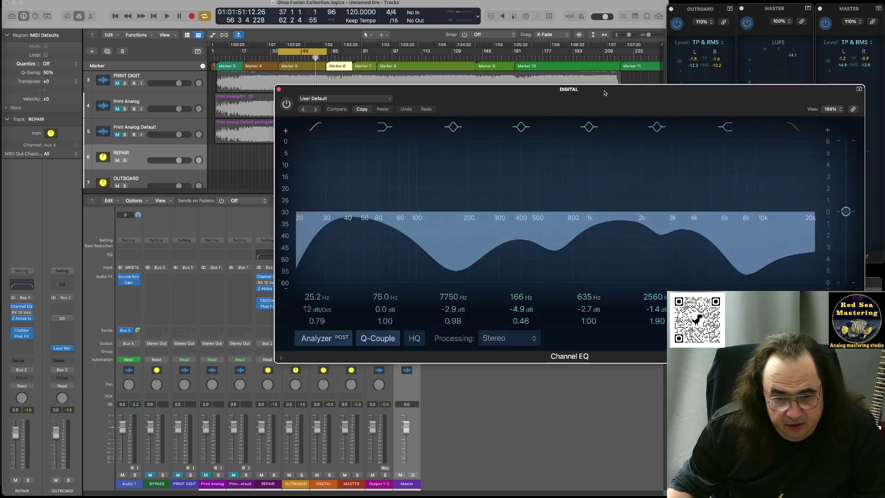
left_click_drag(604, 92, 401, 67)
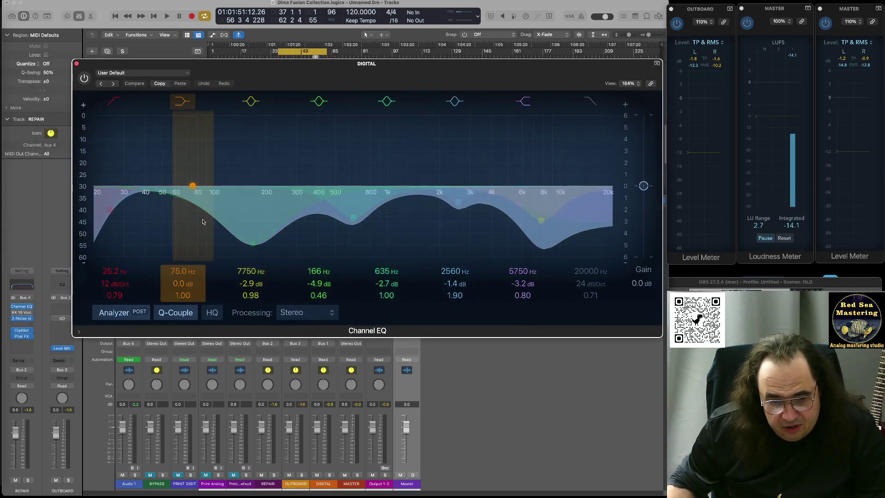
right_click(605, 146)
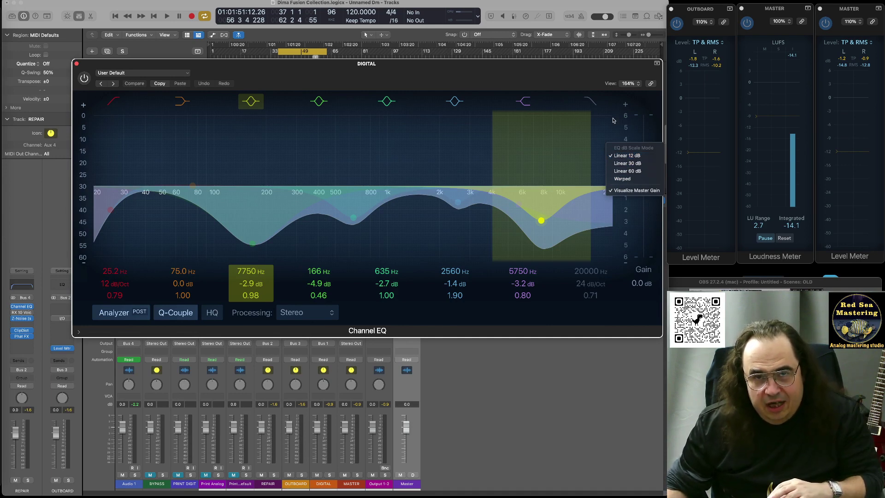
left_click(627, 155)
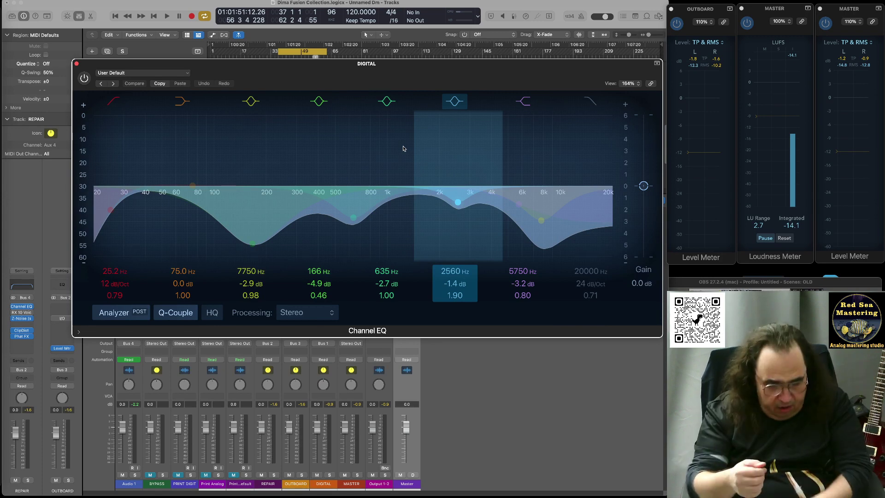
left_click(84, 79)
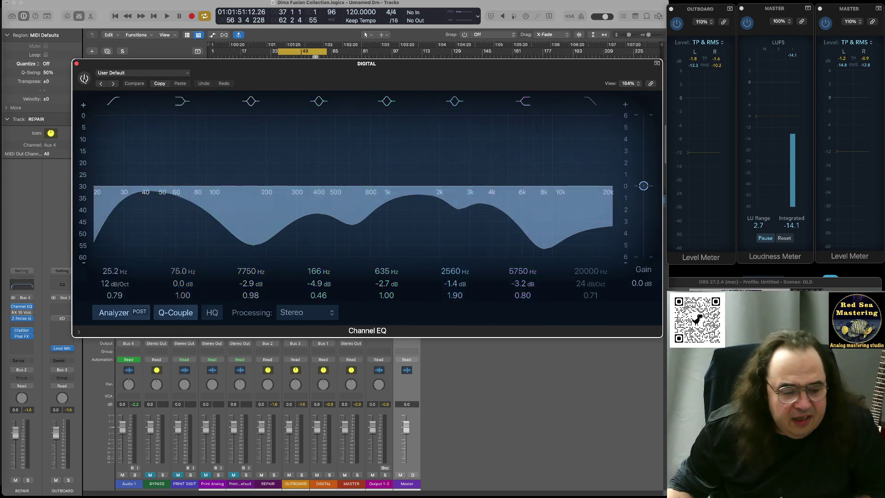
left_click(84, 79)
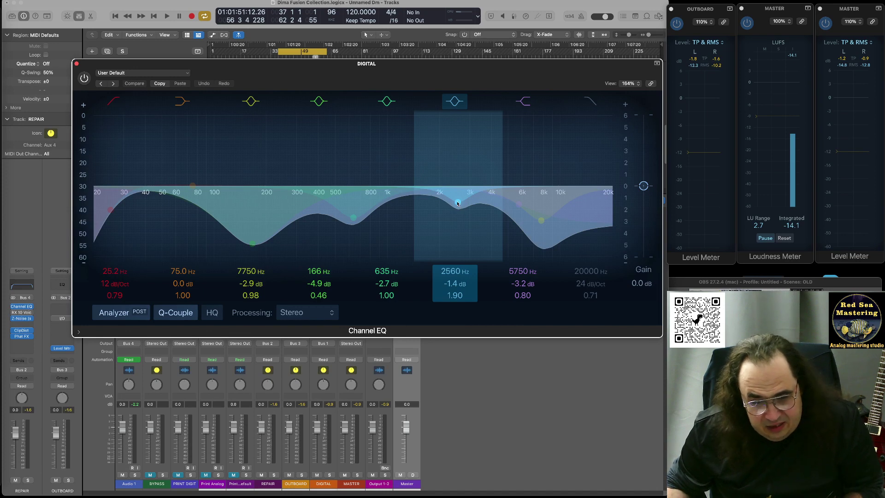
Step: Turn off the Channel EQ's 5750 Hz high-shelf band
left_click(542, 221)
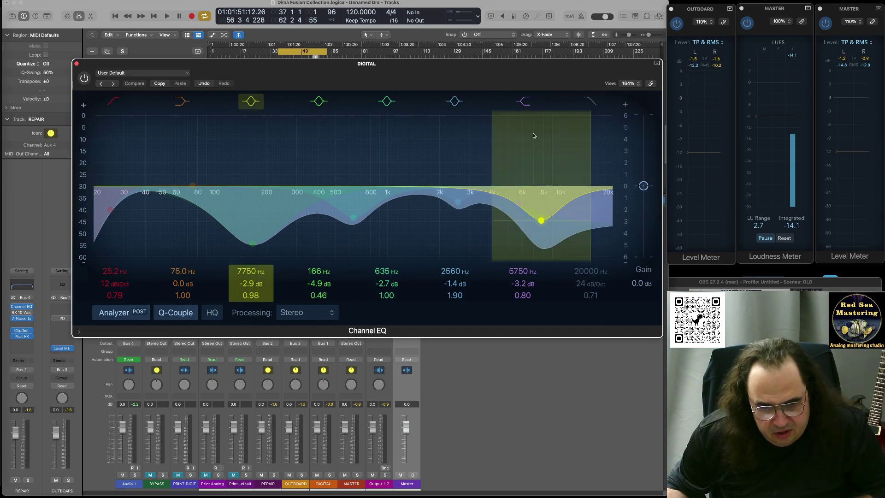
left_click(523, 102)
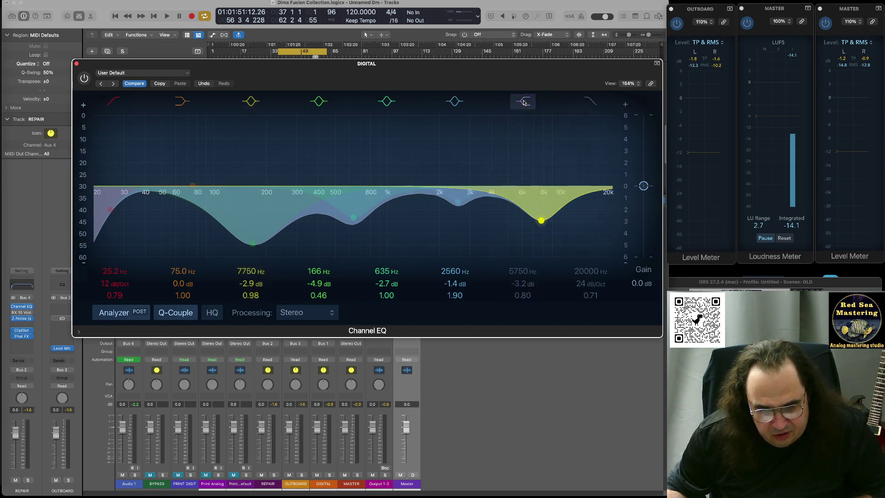
left_click(524, 102)
left_click(523, 102)
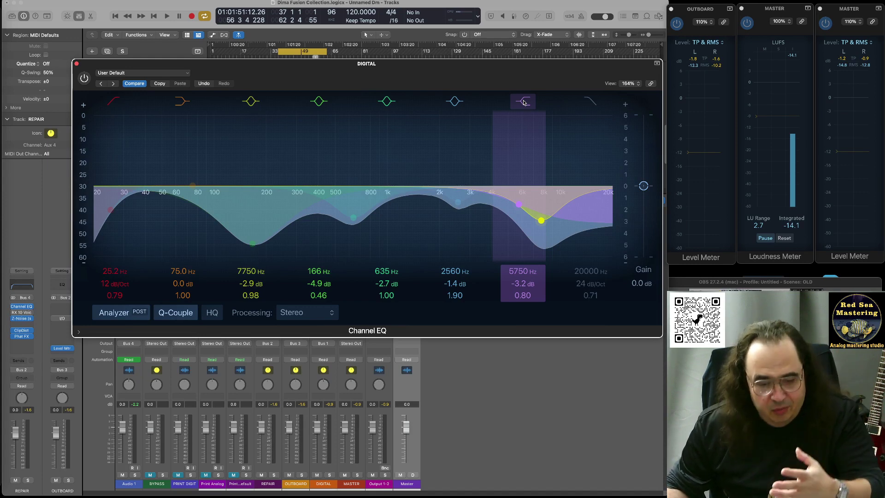
Step: Compare the track during playback with the Channel EQ enabled and bypassed, leaving the EQ enabled
left_click(84, 79)
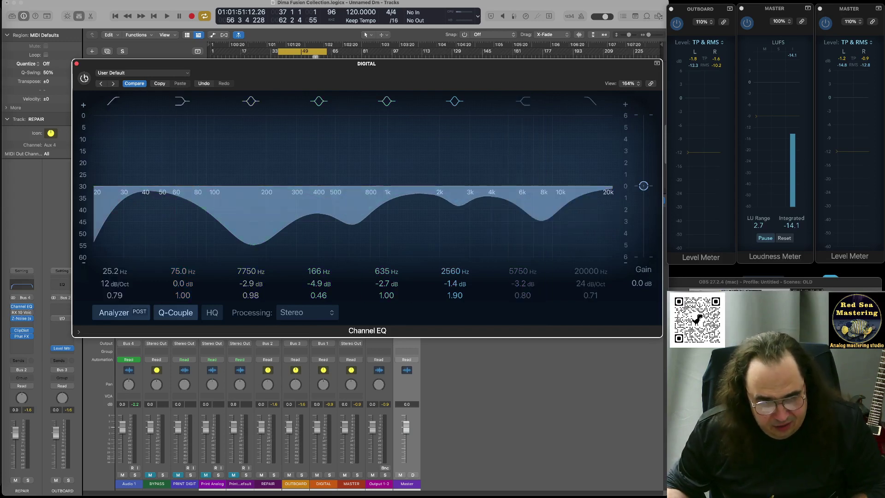
key("space")
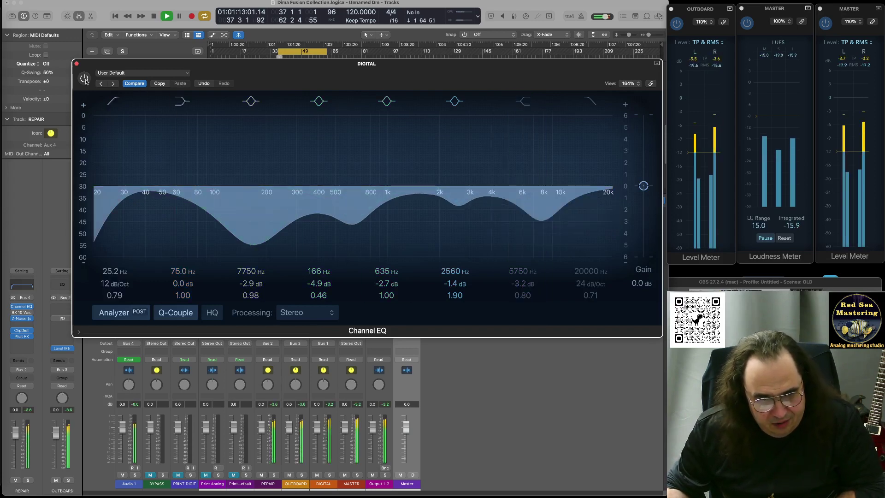
left_click(84, 79)
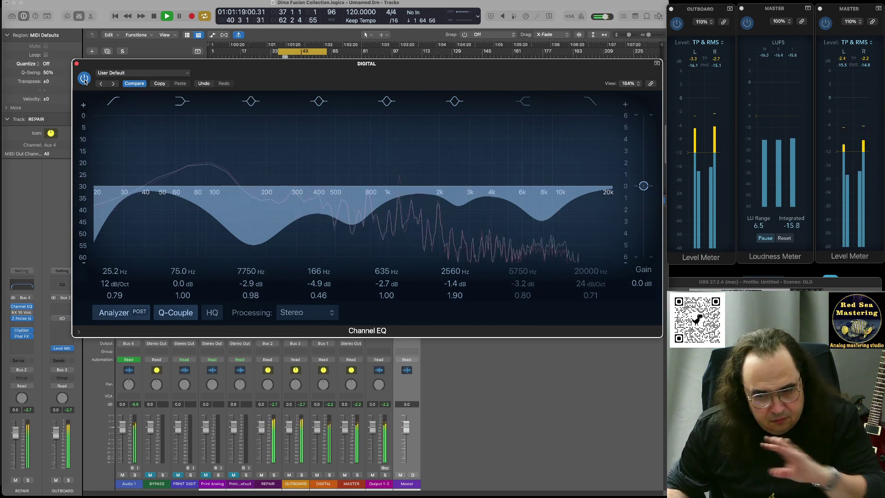
left_click(85, 79)
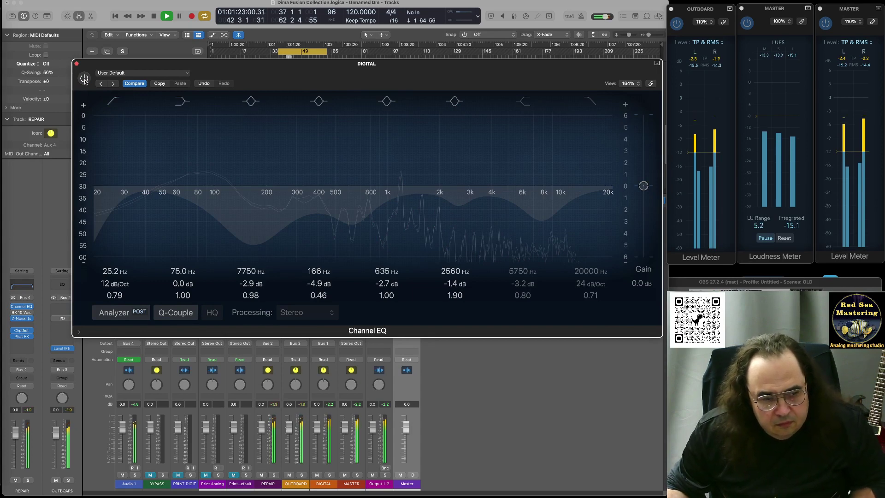
left_click(85, 79)
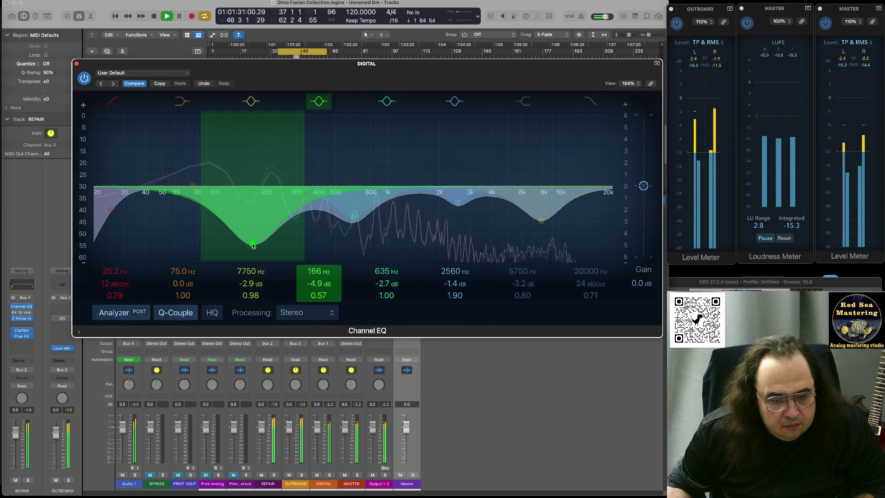
Step: Set the Channel EQ's low-mid cut to 167 Hz, -4.3 dB and Q 0.57, compare it with bypass, and close the EQ enabled
left_click_drag(253, 245, 253, 237)
left_click(84, 78)
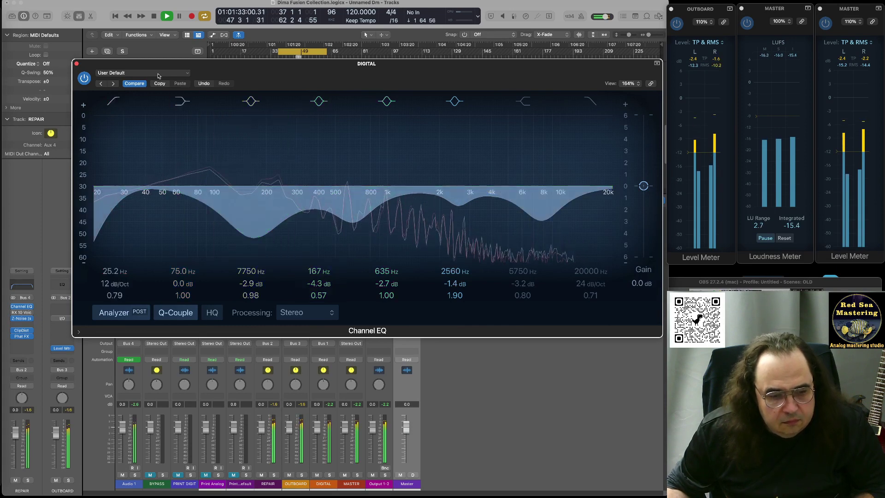
left_click(85, 79)
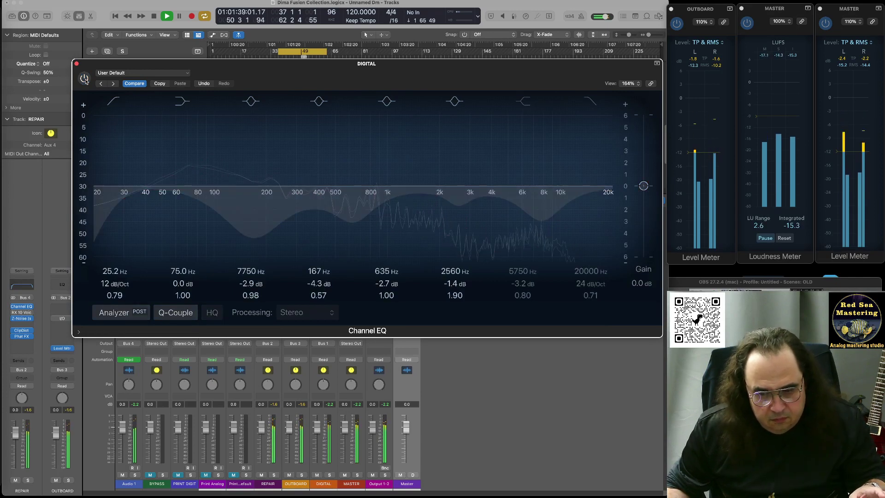
left_click(85, 79)
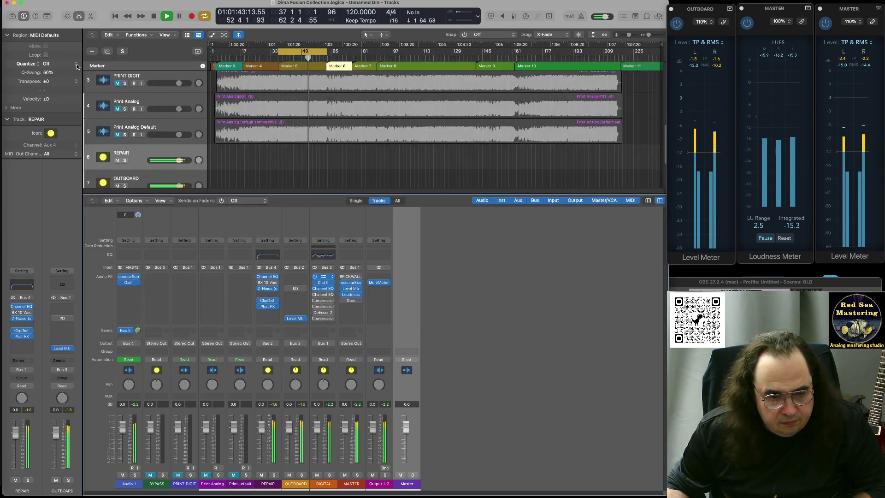
left_click(77, 64)
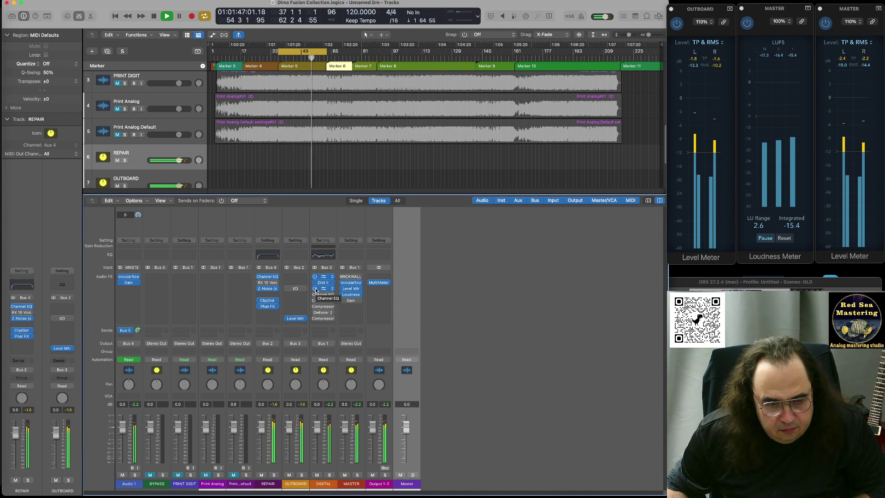
Step: Audition the track with the DIGITAL channel's Multipressor, Distortion II and Channel EQ bypassed, re-enabling them one by one during playback
key("space")
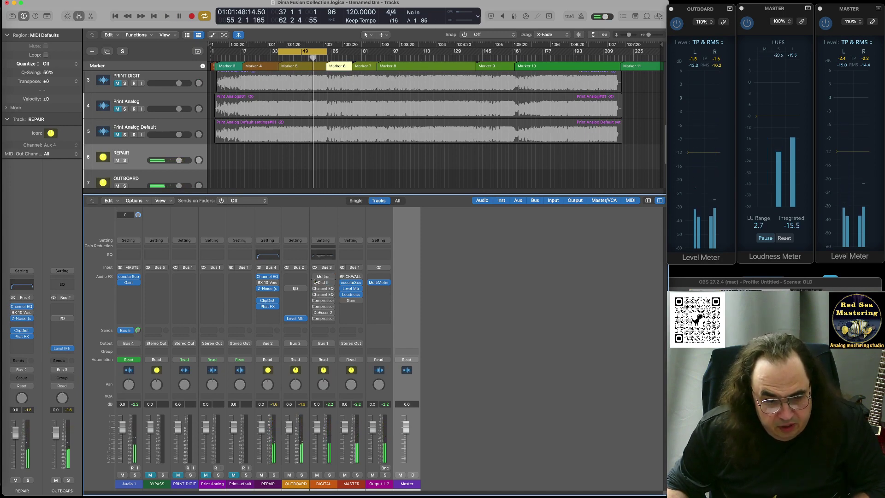
key("space")
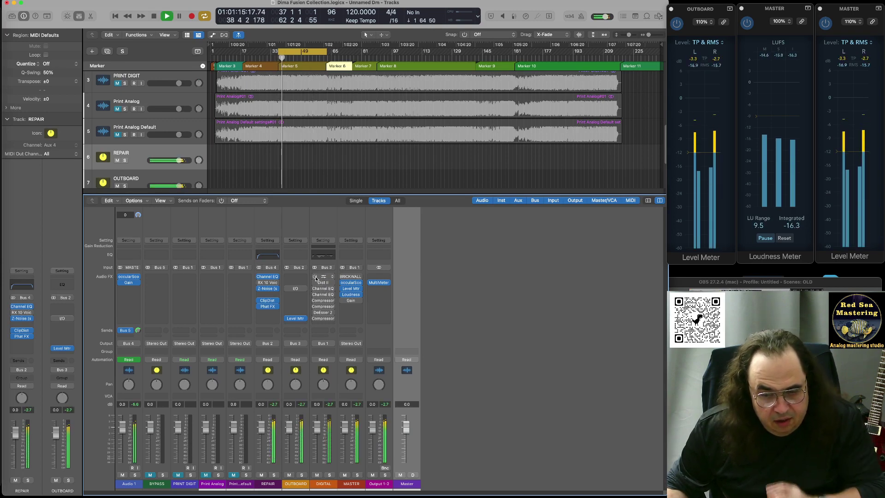
left_click(316, 278)
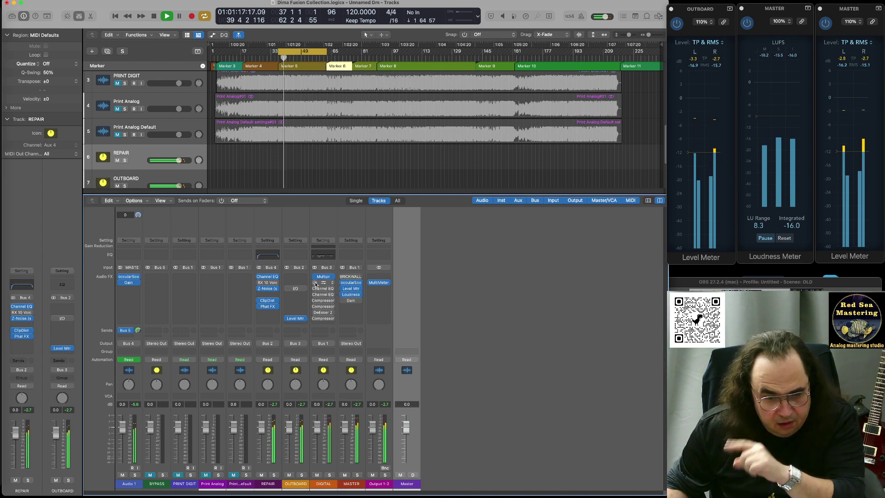
left_click(315, 288)
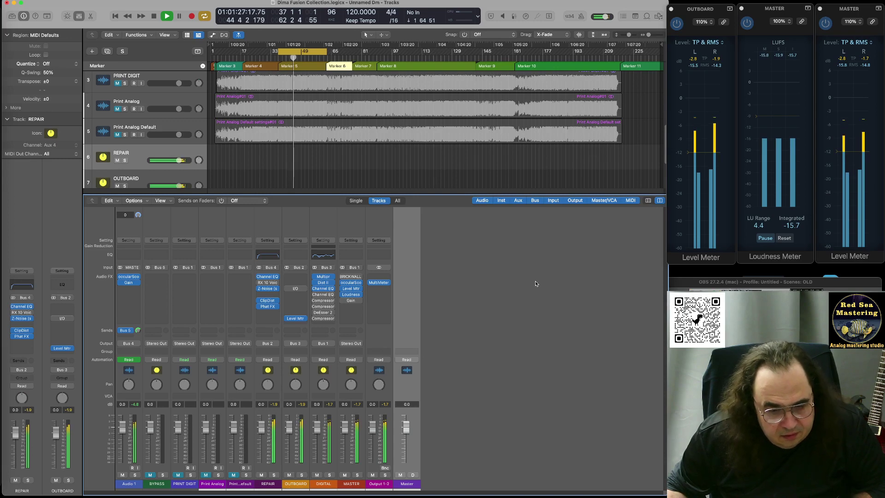
key("space")
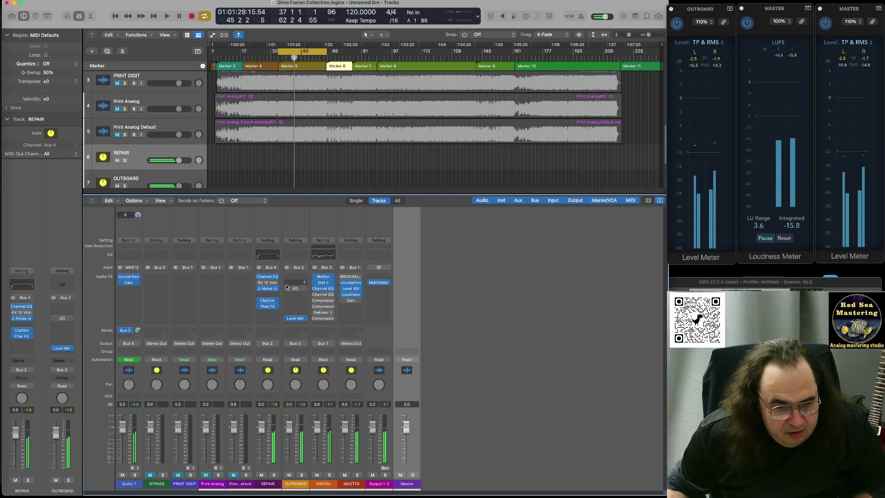
Step: Open the DIGITAL channel's second Channel EQ and examine its processing mode options, including Mid Only and Side Only, without changing the mode
left_click(325, 296)
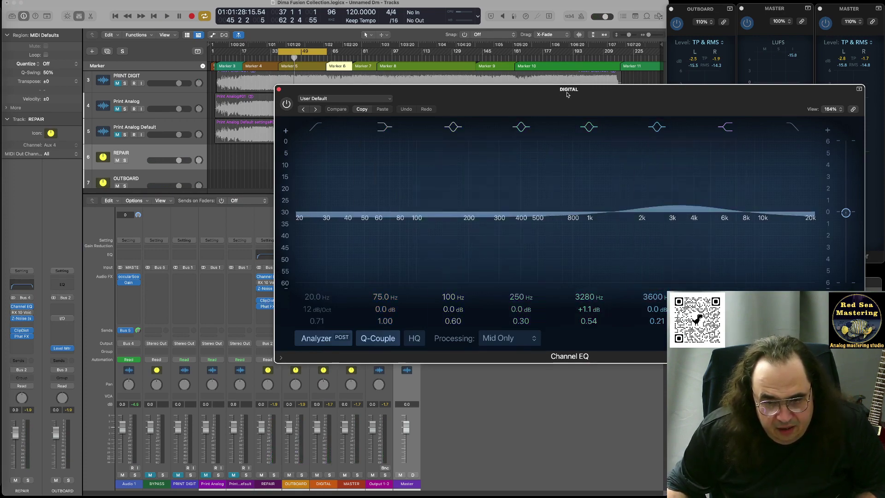
left_click_drag(567, 93, 369, 73)
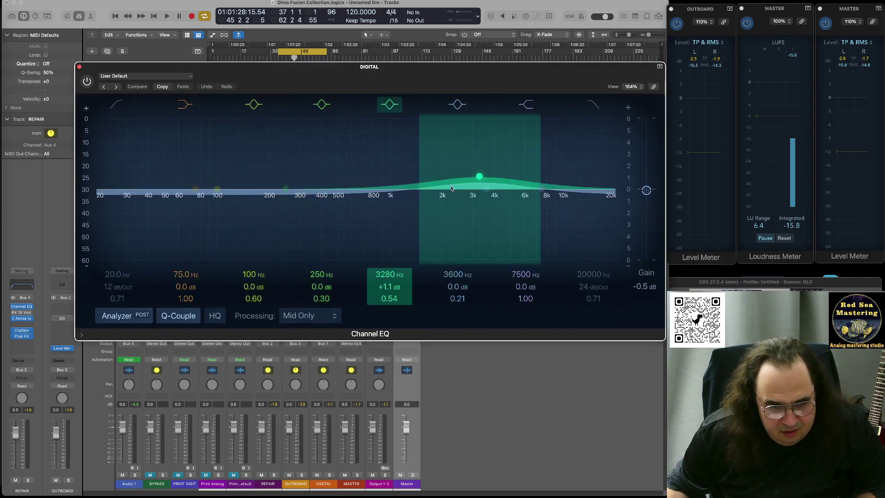
left_click(333, 318)
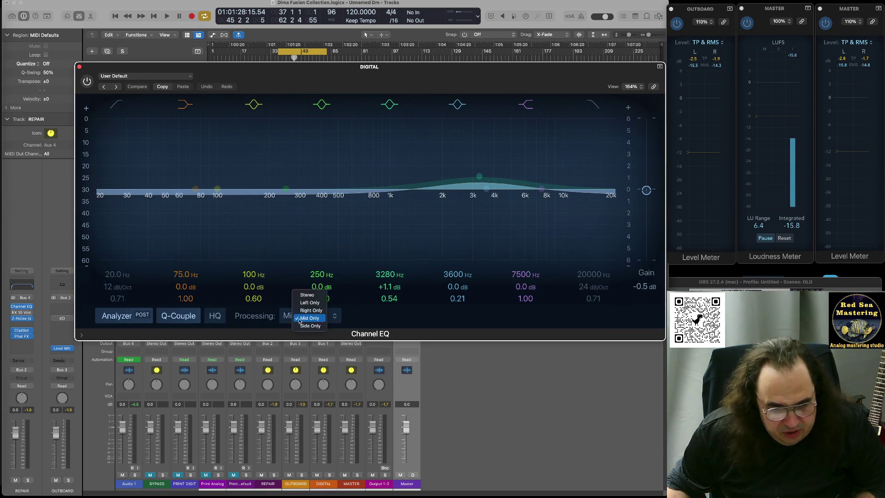
left_click(410, 317)
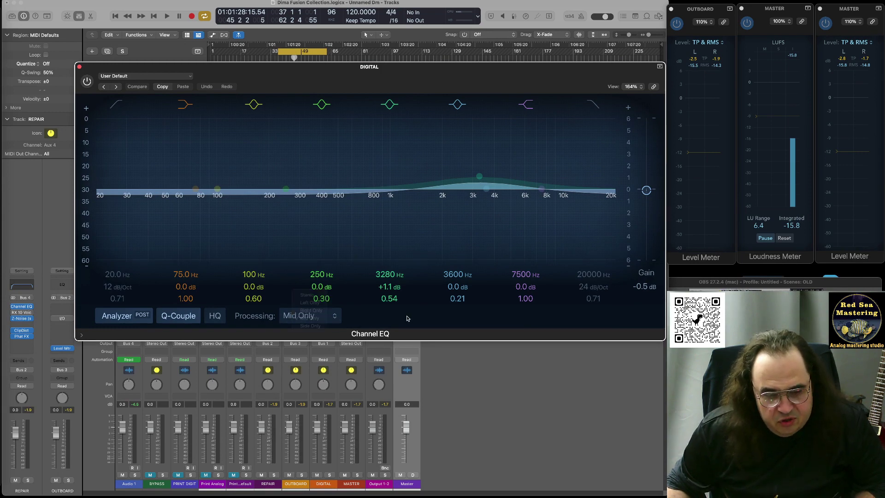
left_click(332, 317)
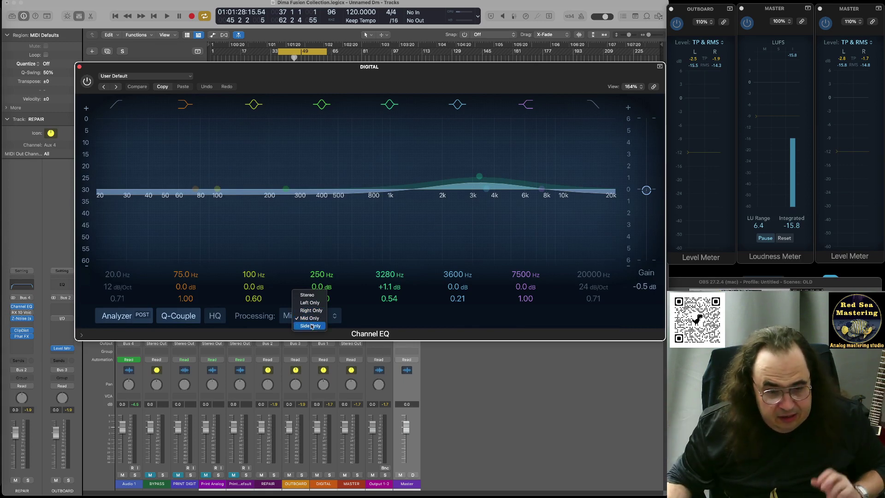
left_click(385, 320)
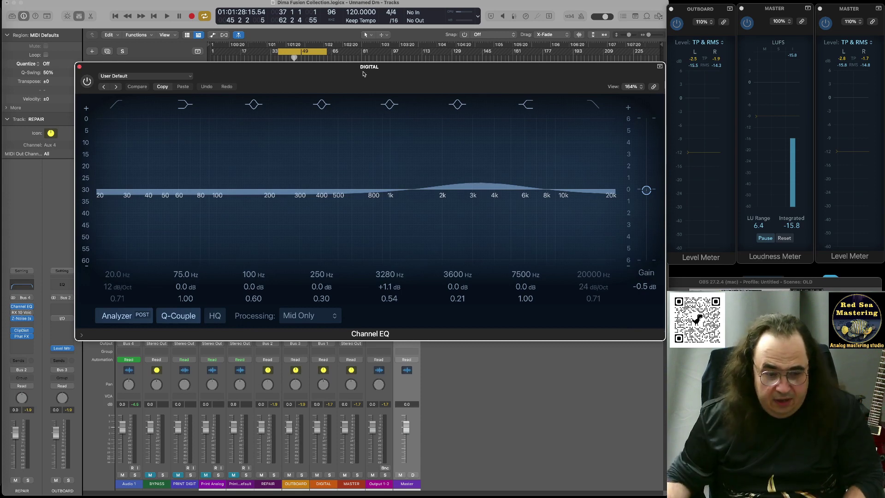
left_click(334, 318)
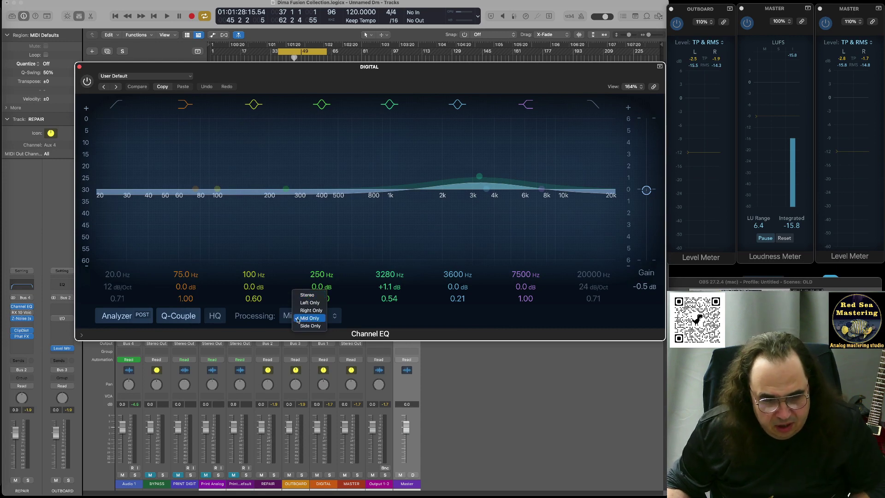
left_click(408, 318)
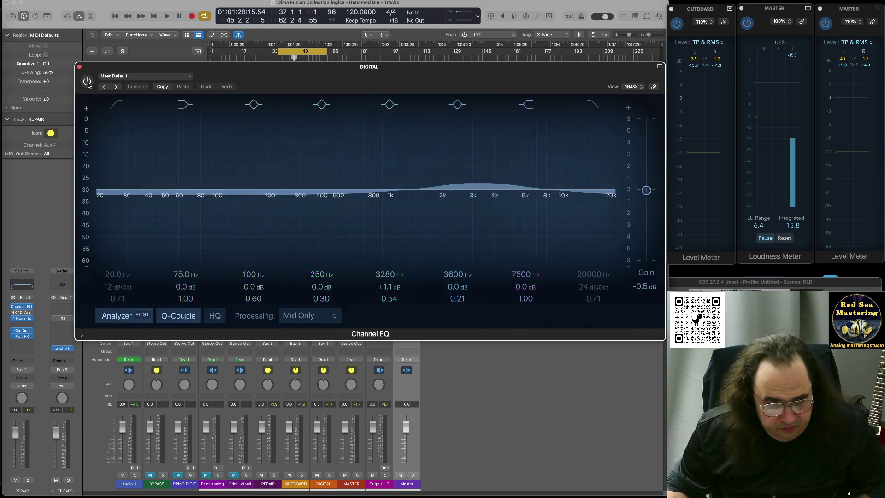
Step: Compare the track during playback with the second Channel EQ bypassed and enabled, leave it enabled and close its window
key("space")
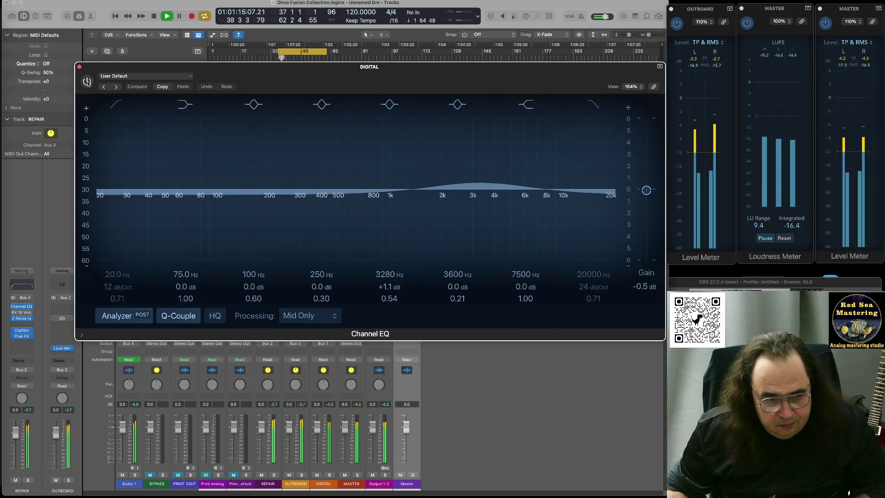
left_click(87, 82)
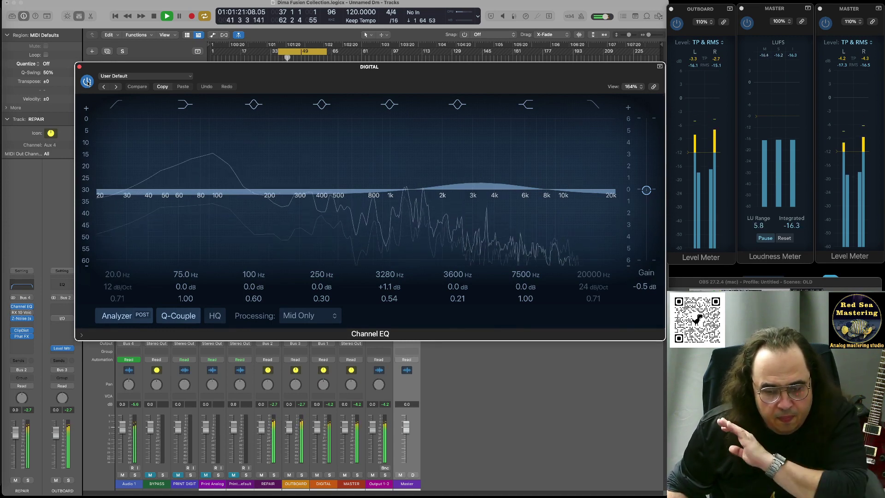
left_click(87, 82)
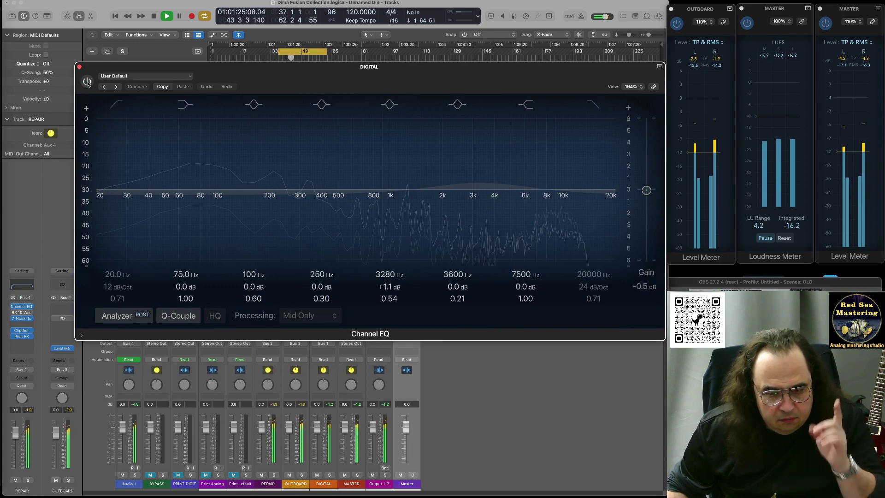
left_click(88, 82)
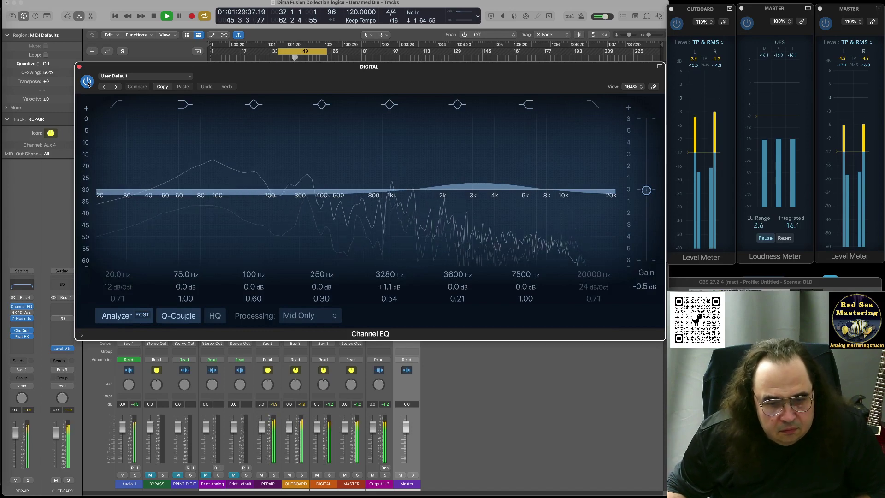
key("space")
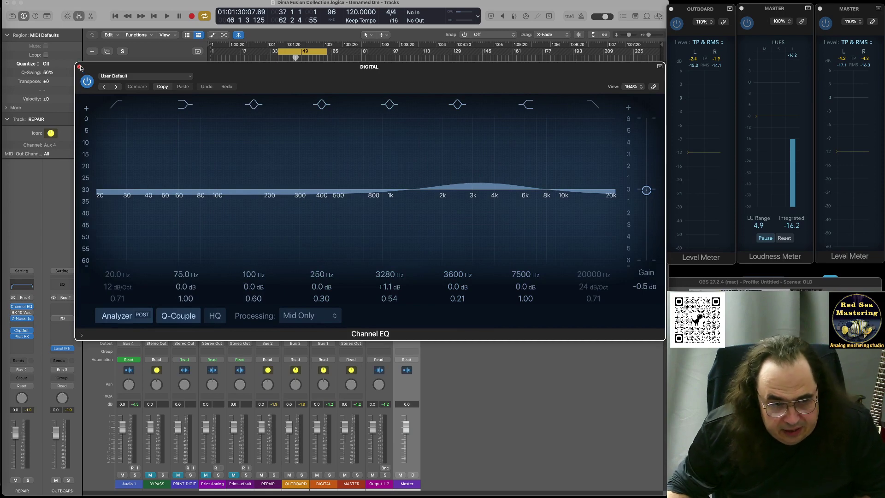
left_click(79, 67)
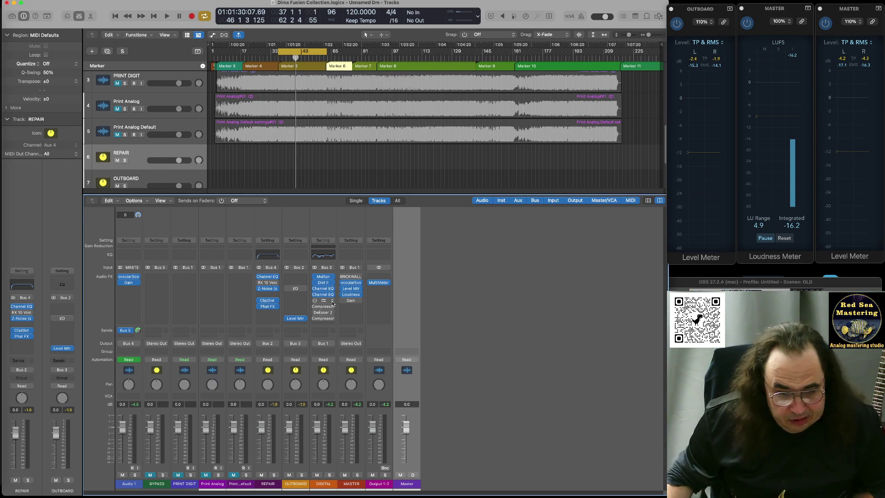
Step: Open the first Compressor on the DIGITAL channel and enlarge its window to a 136% view
mouse_move(324, 302)
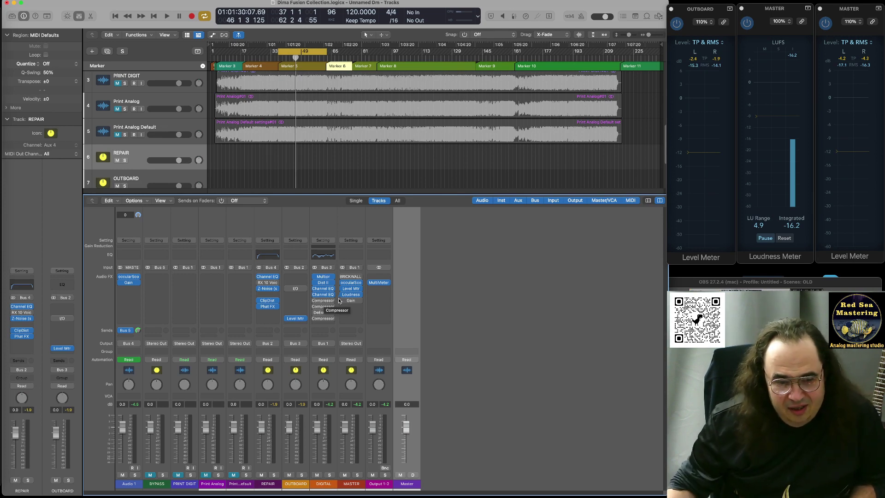
scroll(369, 125, "up", 2)
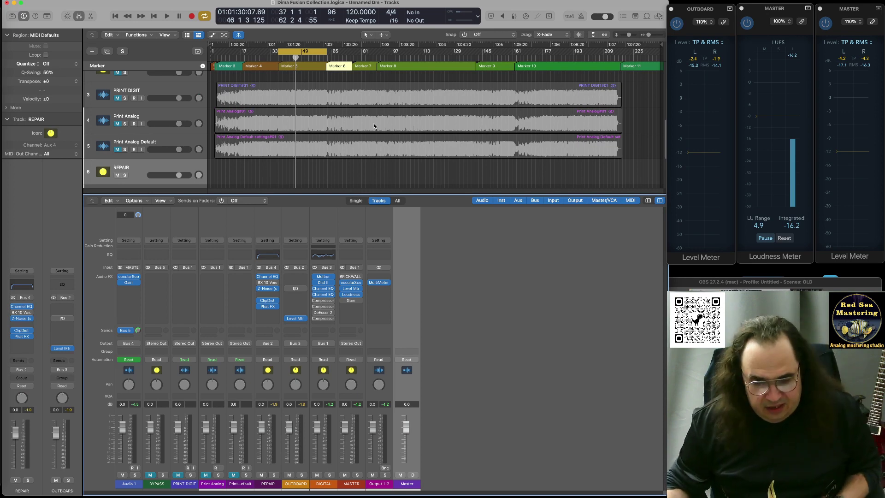
left_click(324, 302)
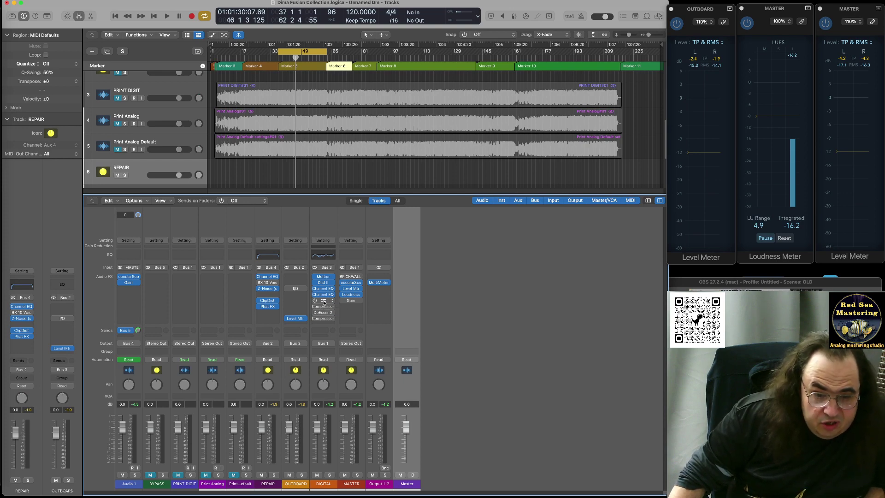
left_click_drag(497, 93, 370, 85)
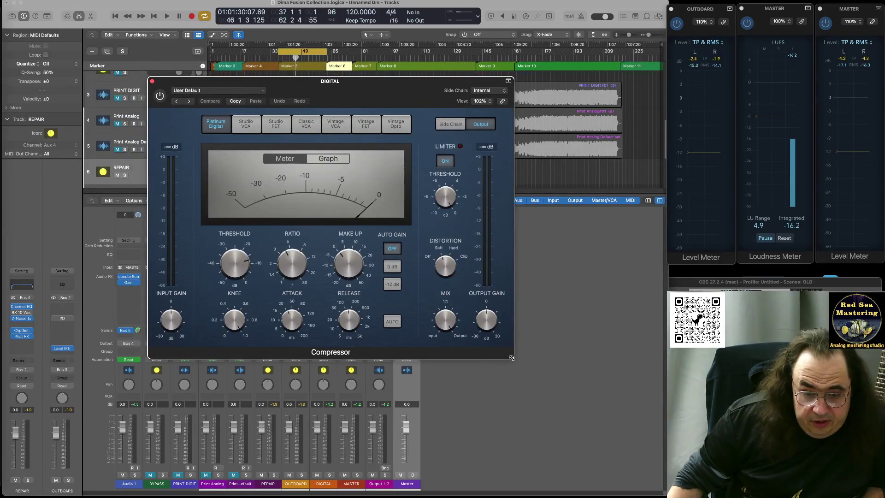
left_click_drag(511, 358, 637, 439)
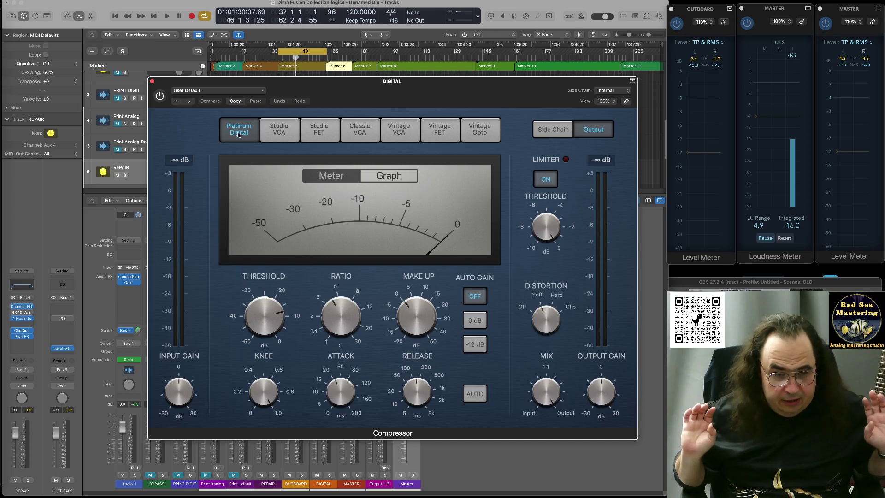
Step: Examine the Compressor's side-chain filter, output section, make-up, ratio, attack and release settings
left_click(548, 133)
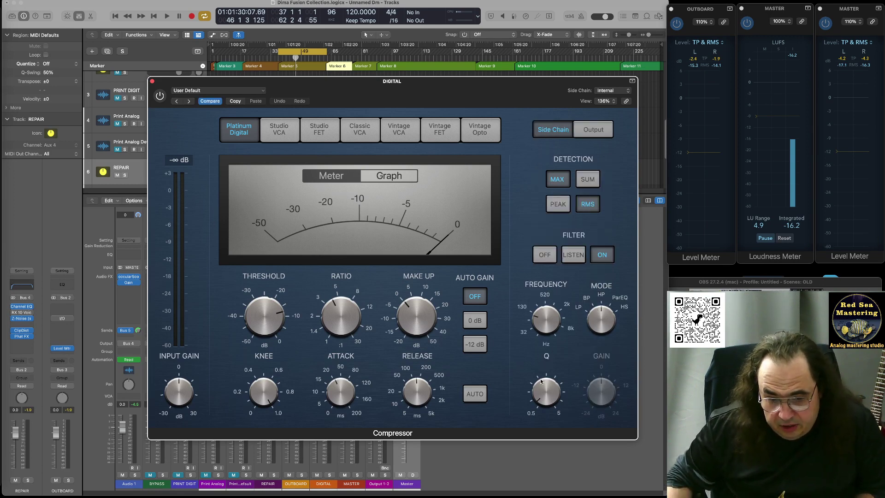
mouse_move(548, 321)
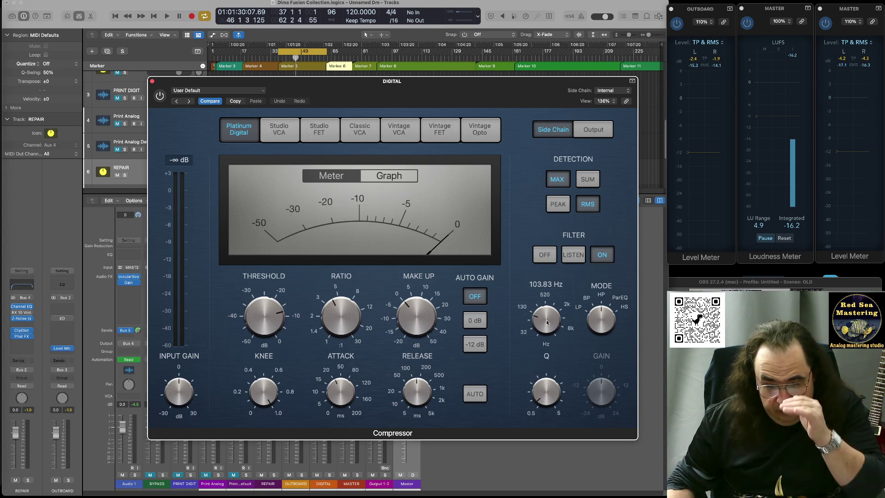
left_click(586, 132)
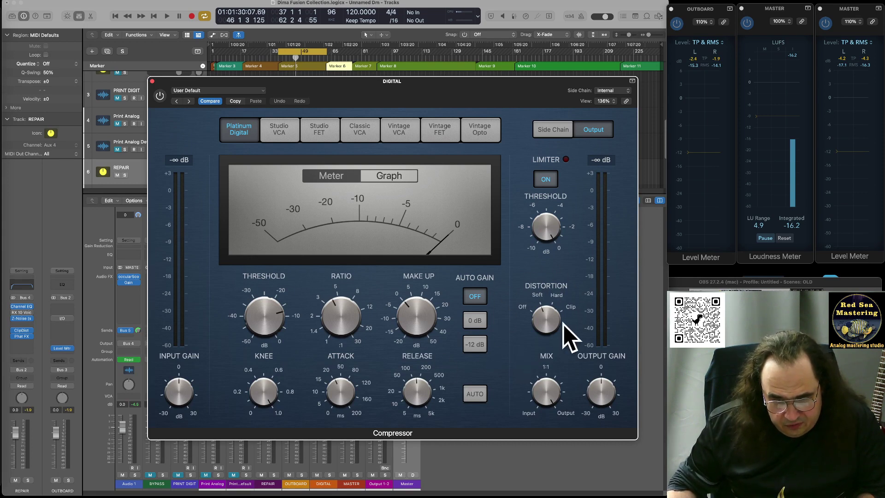
mouse_move(406, 305)
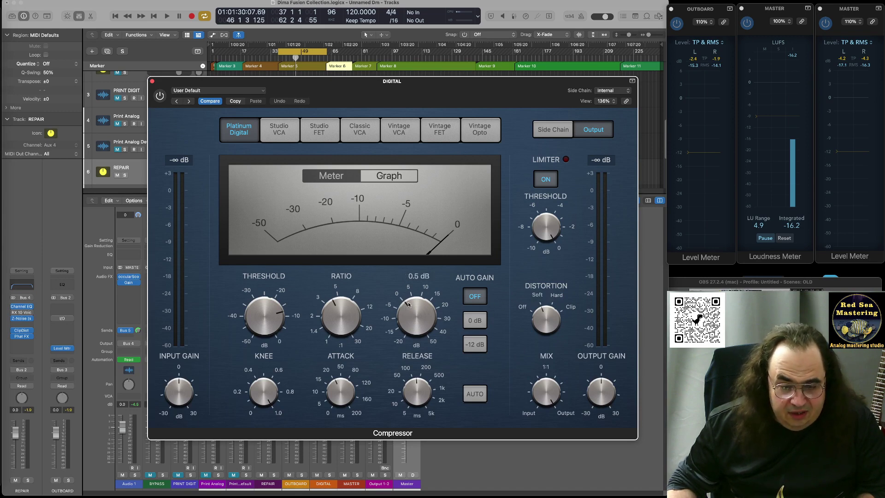
scroll(407, 319, "up", 3)
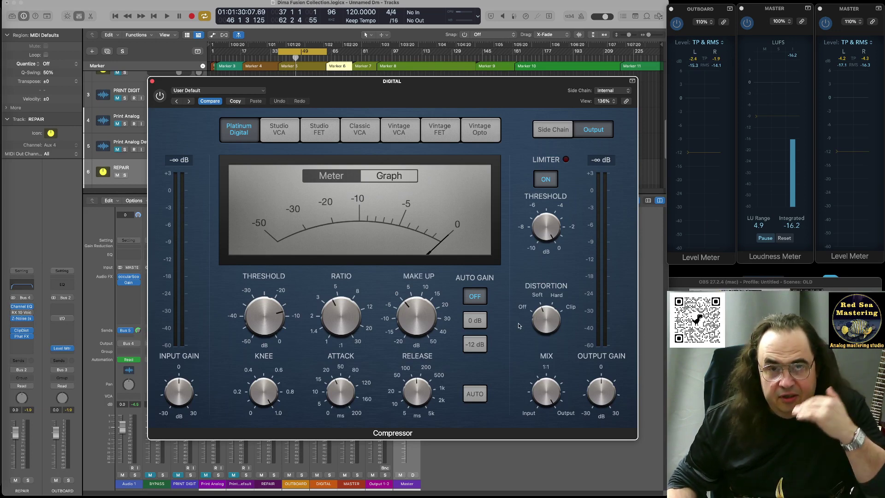
left_click(409, 317, "alt")
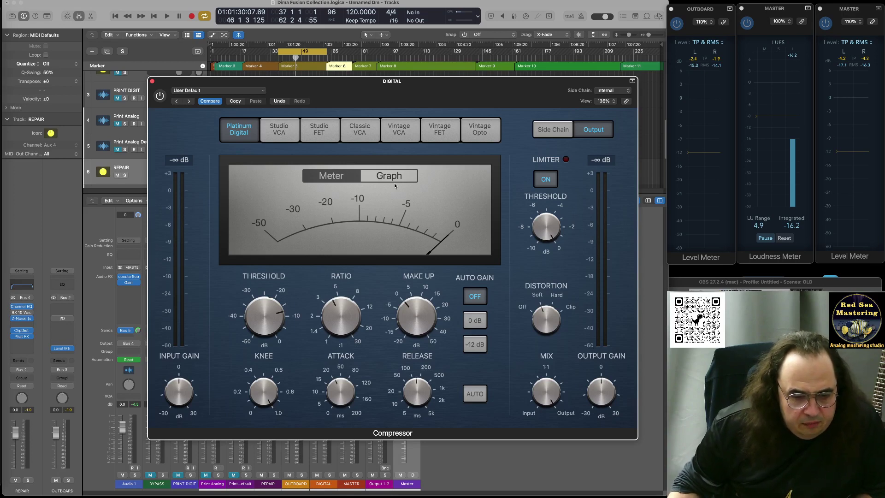
mouse_move(341, 312)
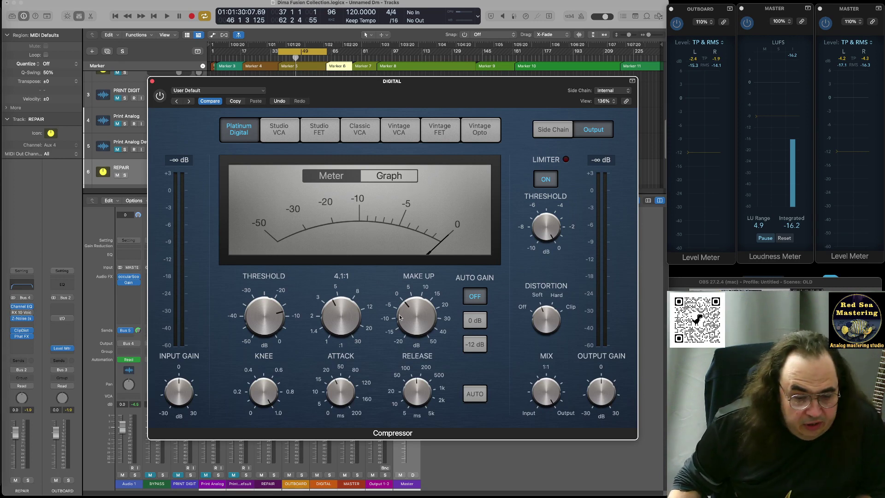
mouse_move(343, 395)
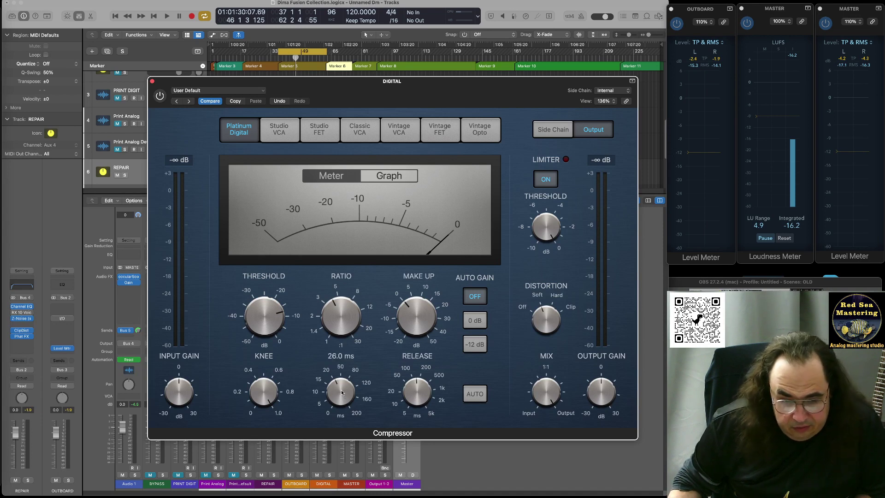
mouse_move(408, 392)
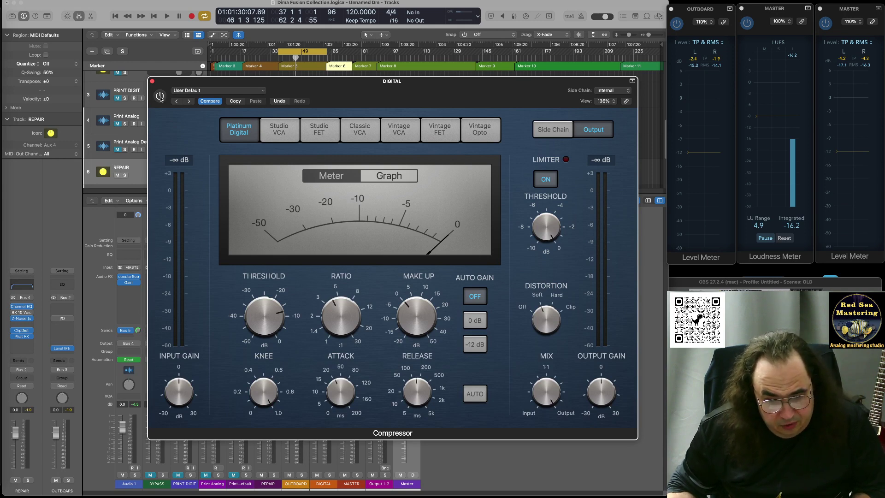
Step: Compare the track during playback with the first Compressor bypassed and enabled, checking the levels, then leave it enabled and close its window
key("space")
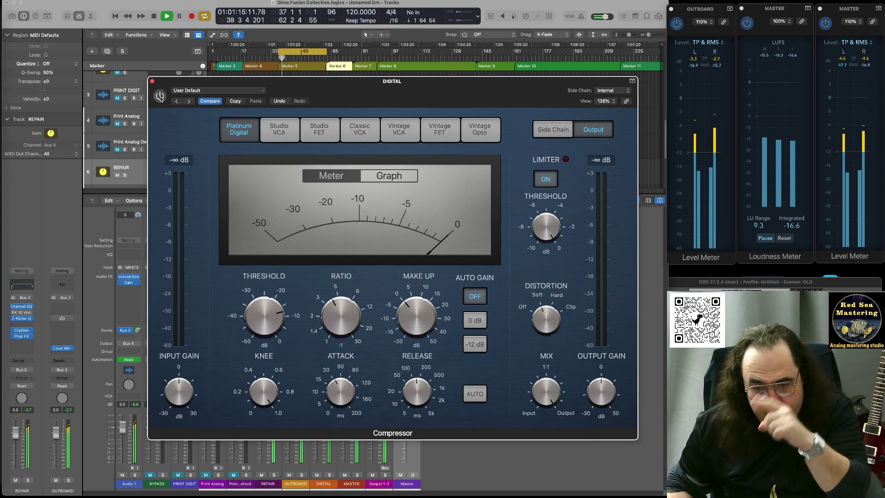
left_click(160, 96)
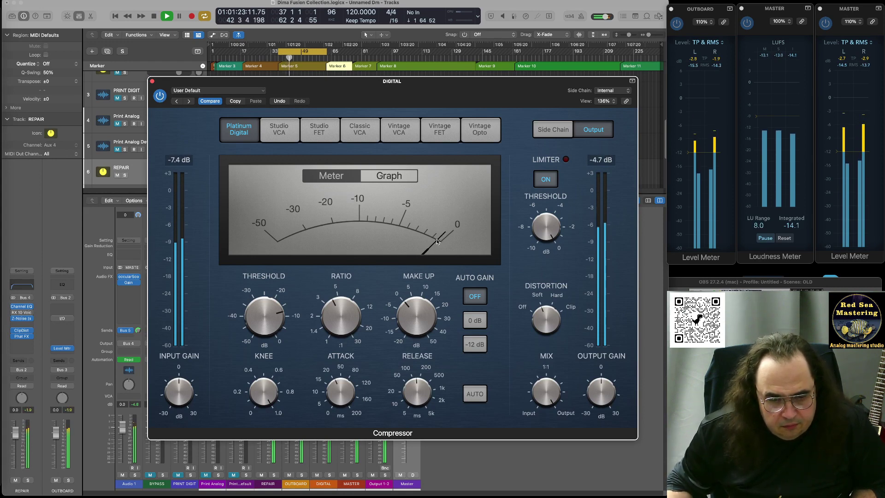
left_click(159, 96)
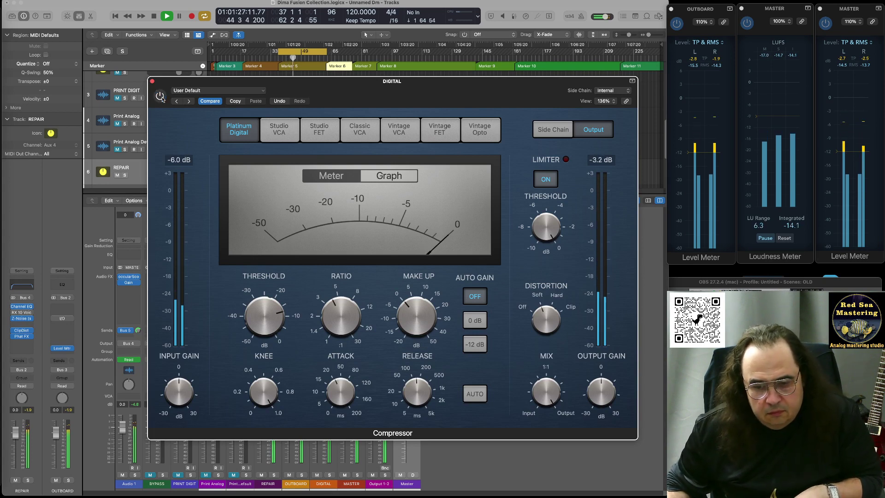
left_click(161, 96)
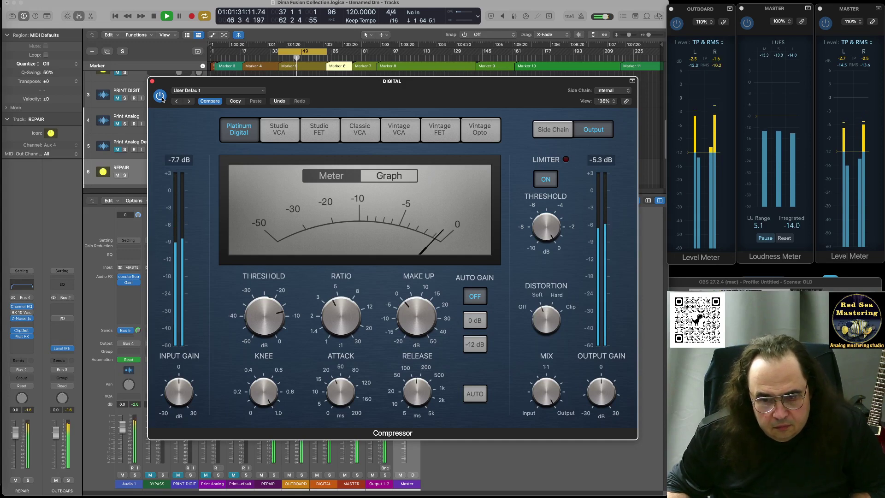
left_click(680, 61)
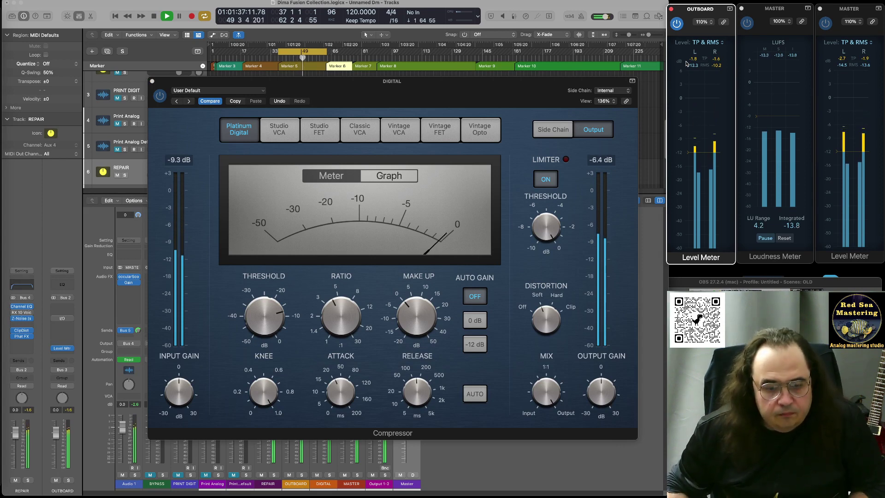
key("space")
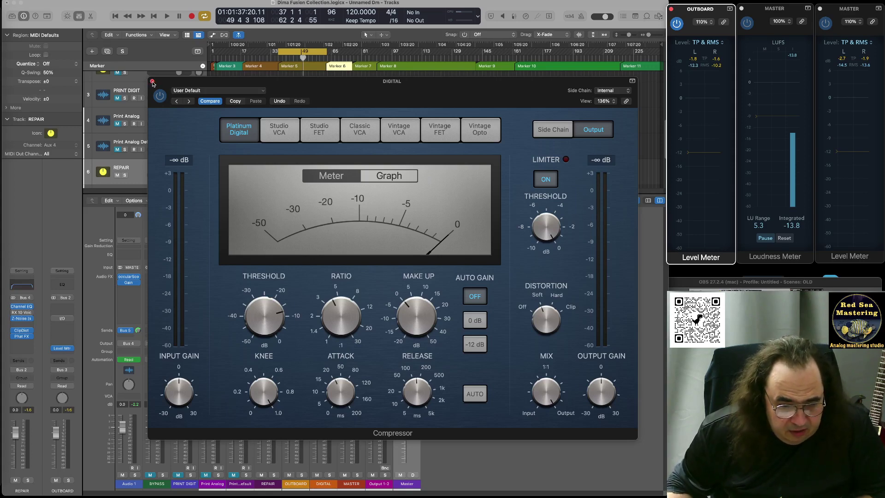
left_click(153, 82)
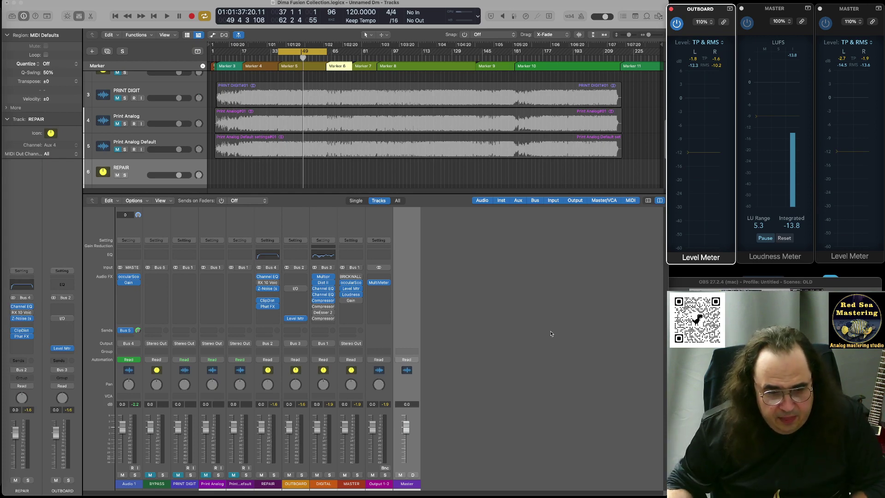
Step: Shorten the cycle range to start at bar 49 and create a marker at the same position
key("space")
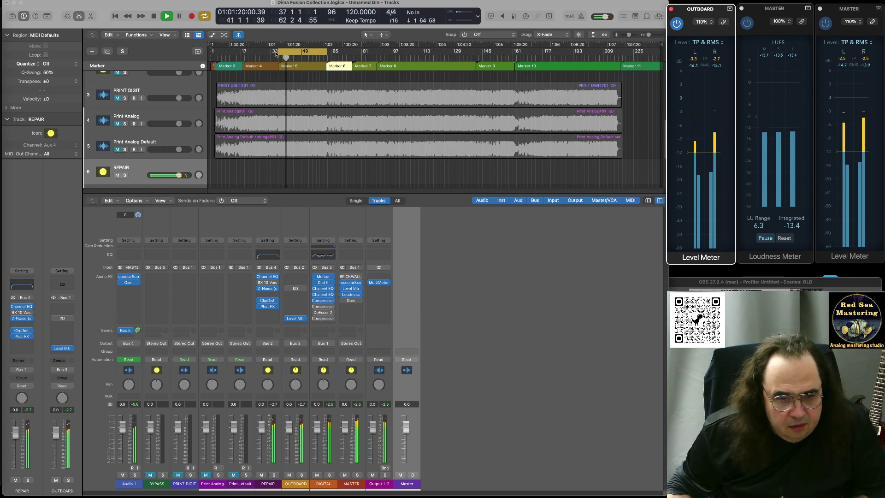
left_click_drag(277, 52, 303, 72)
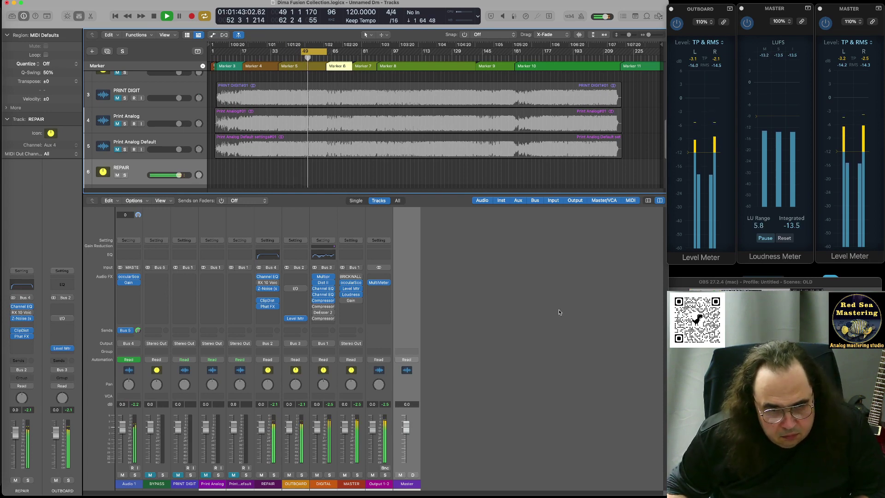
key("space")
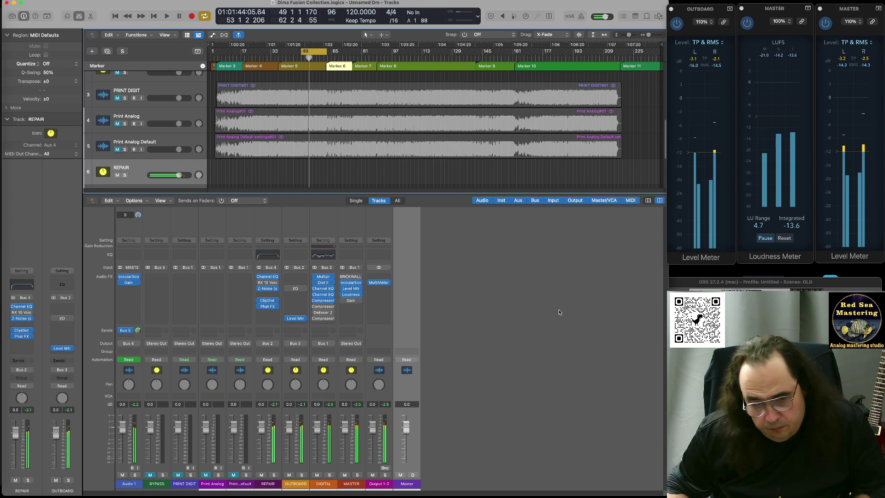
left_click(302, 62)
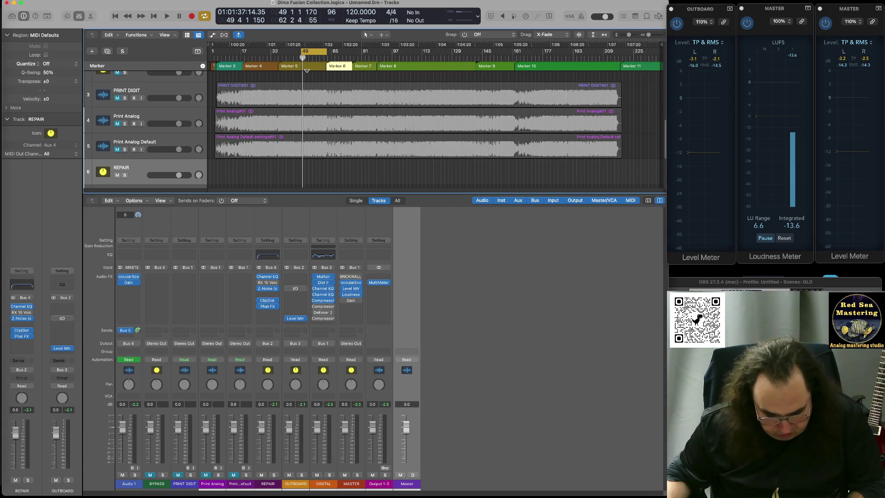
key("alt+apostrophe")
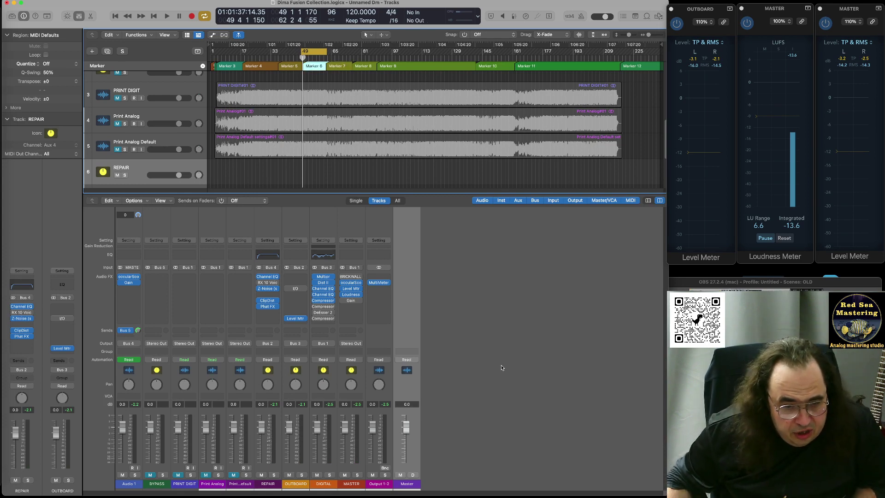
Step: Open the second Compressor on the DIGITAL channel and examine its threshold, ratio, make-up, attack and release settings
mouse_move(324, 308)
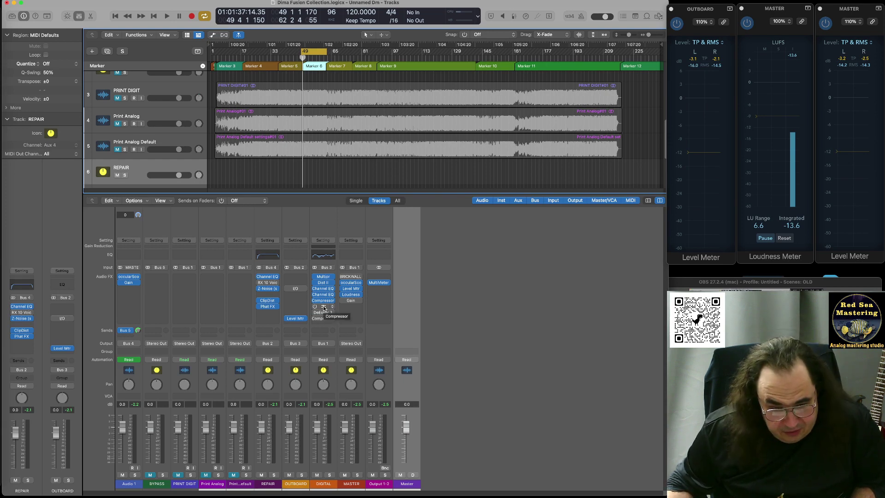
left_click(324, 308)
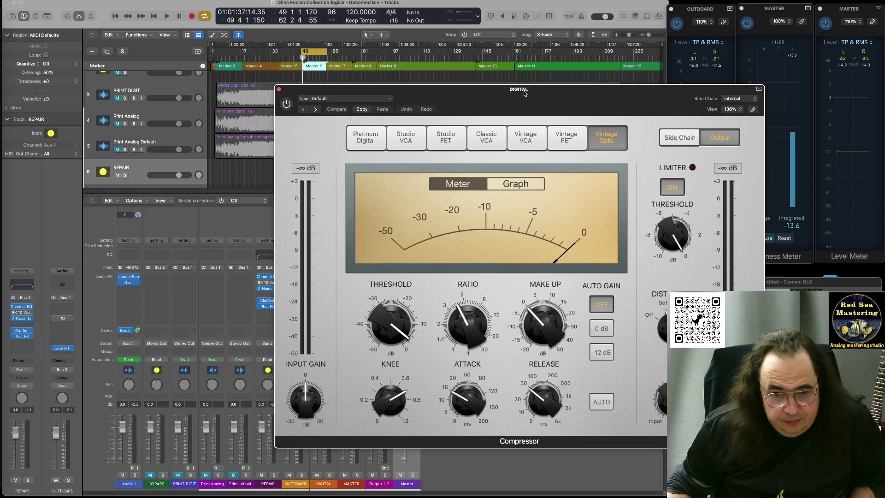
left_click_drag(525, 93, 355, 83)
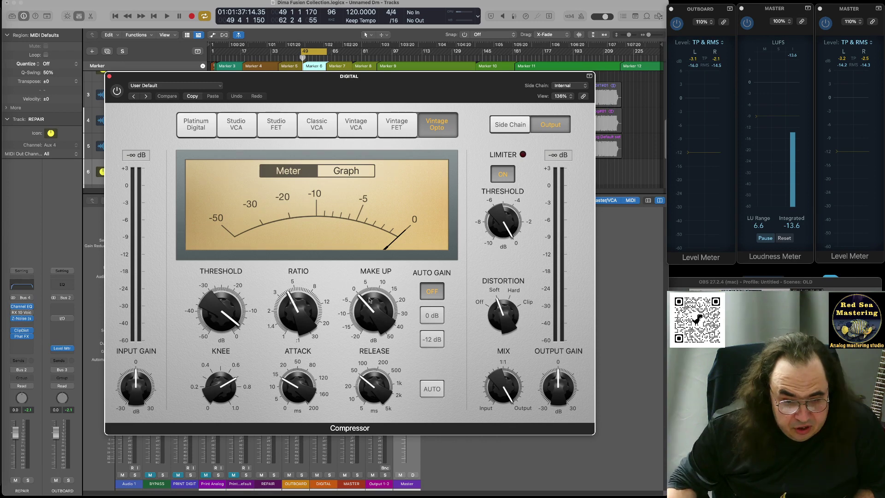
mouse_move(372, 306)
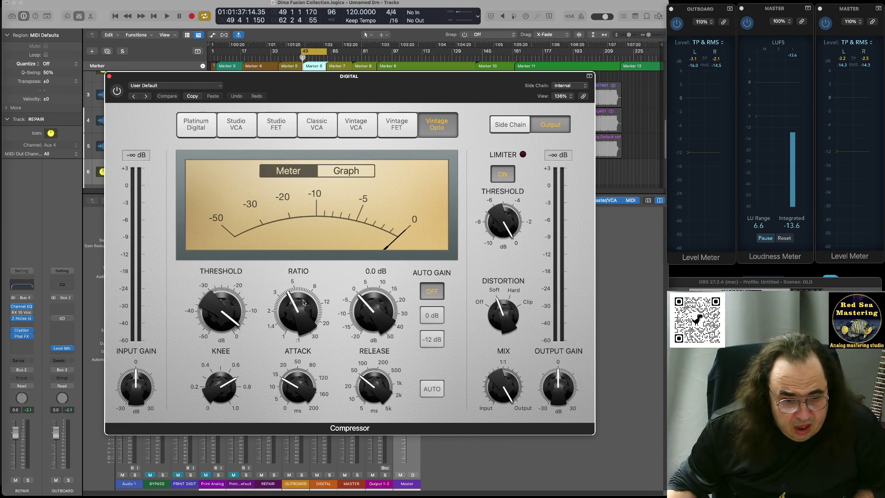
mouse_move(290, 306)
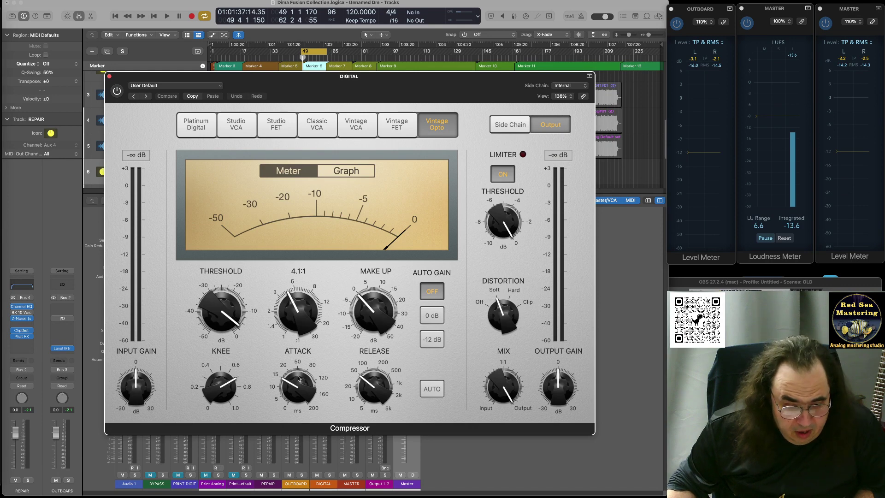
mouse_move(285, 380)
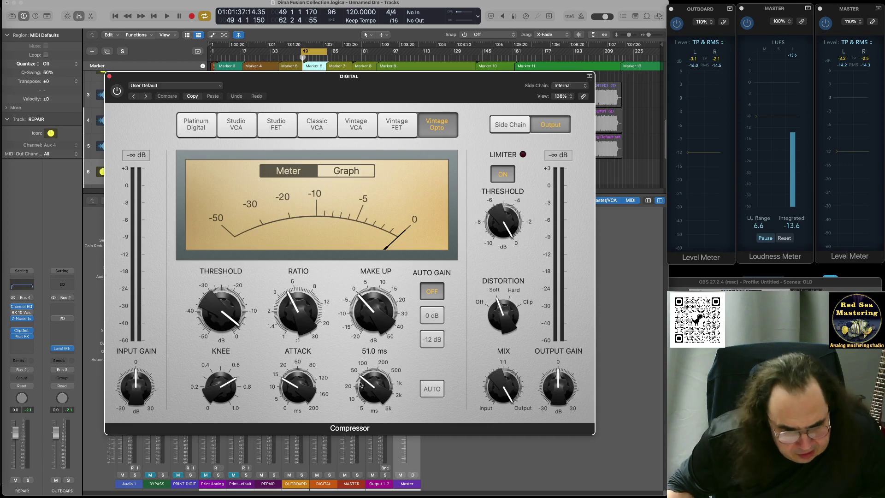
mouse_move(215, 312)
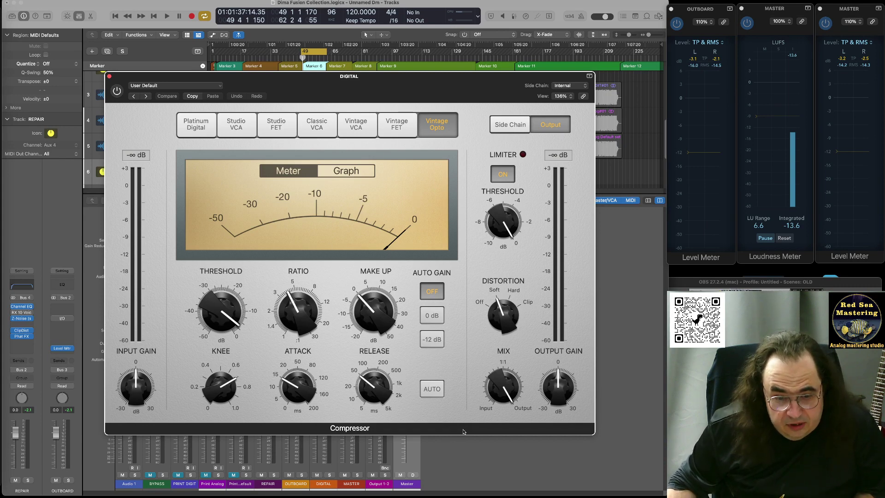
mouse_move(372, 271)
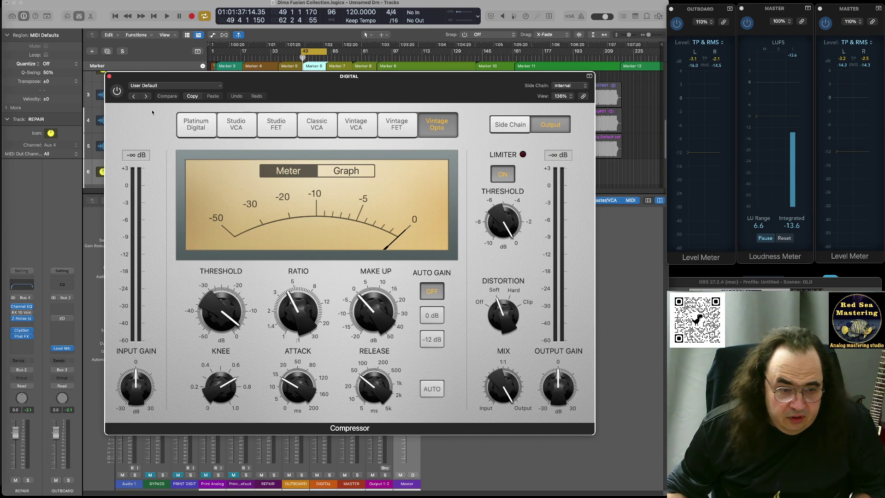
Step: Compare the track during playback with the second Compressor bypassed and enabled, leave it enabled and close its window
left_click(116, 92)
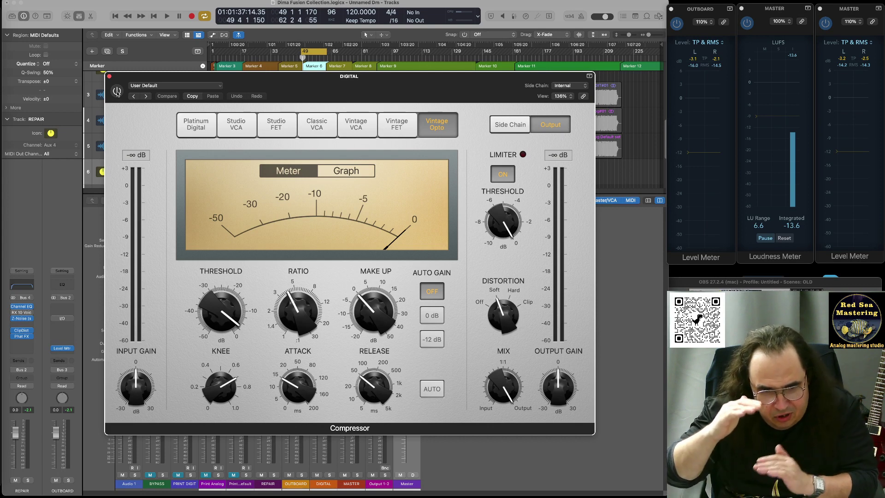
key("space")
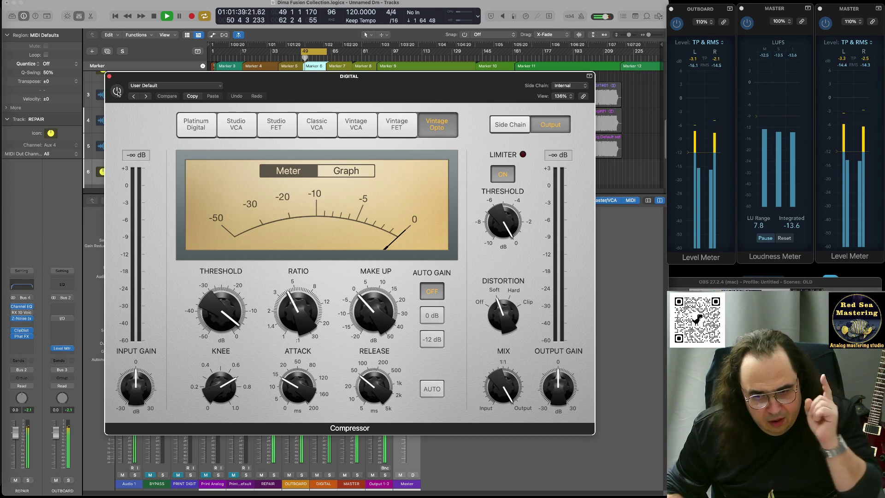
left_click(117, 92)
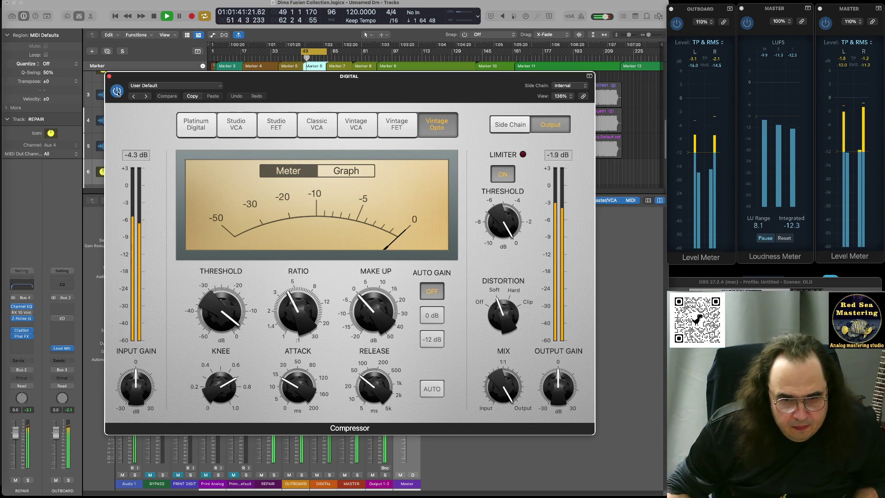
left_click(510, 125)
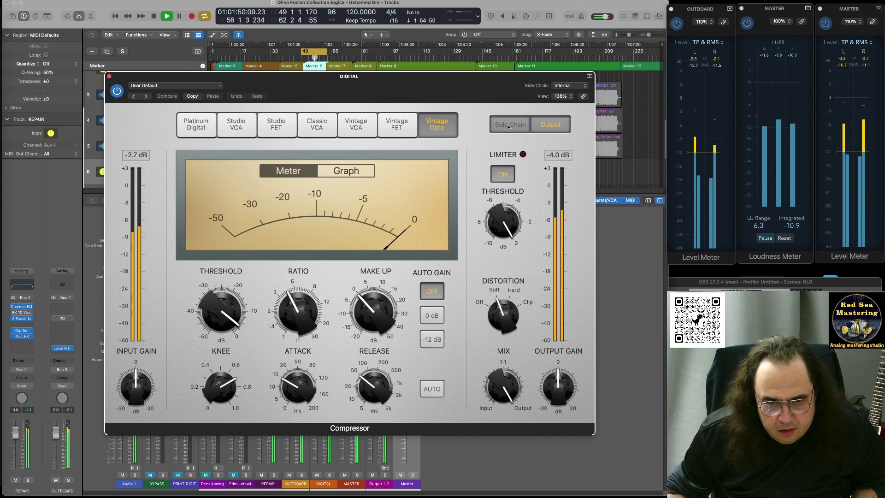
left_click(559, 127)
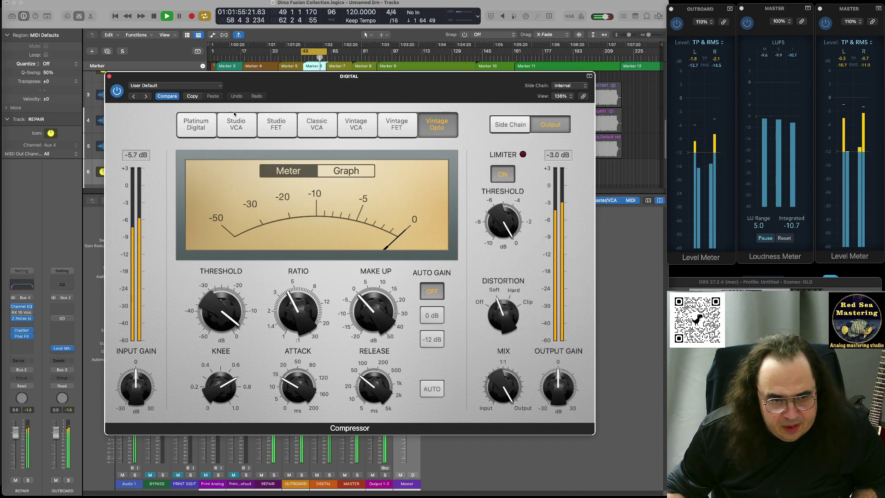
left_click(117, 90)
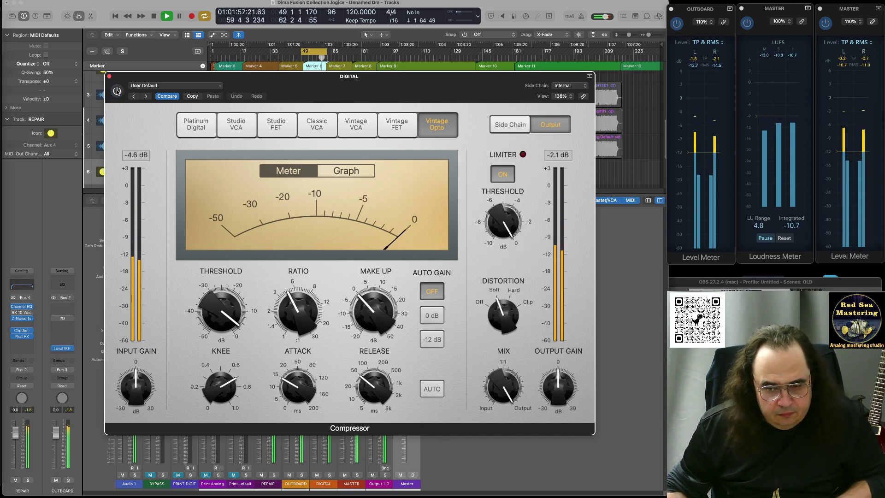
left_click(118, 91)
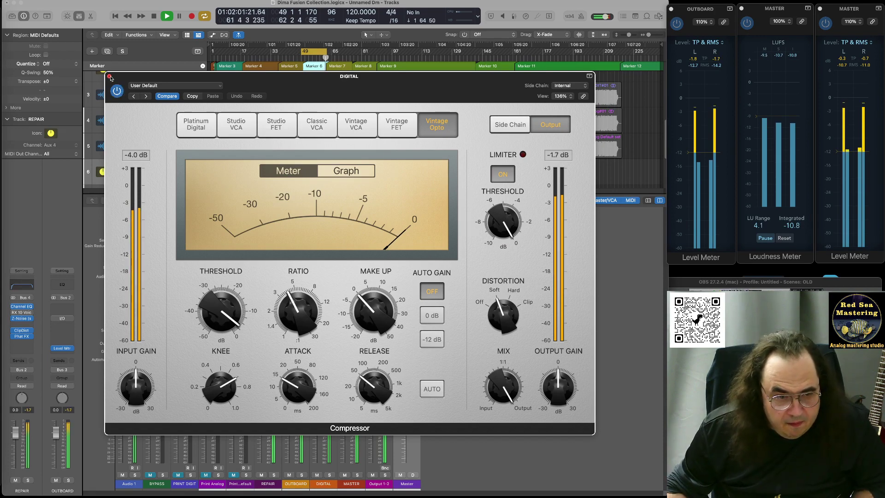
left_click(109, 77)
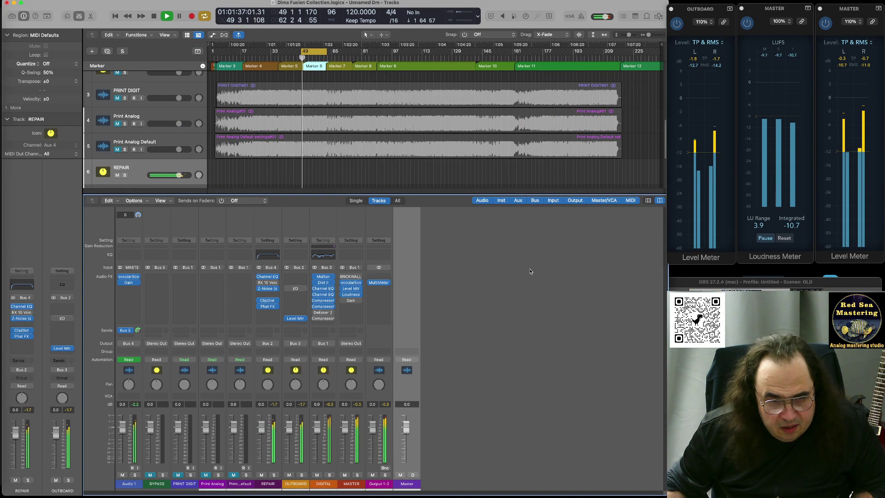
Step: Bypass all effect plug-ins on the DIGITAL channel and play the looped section to hear it unprocessed
mouse_move(316, 306)
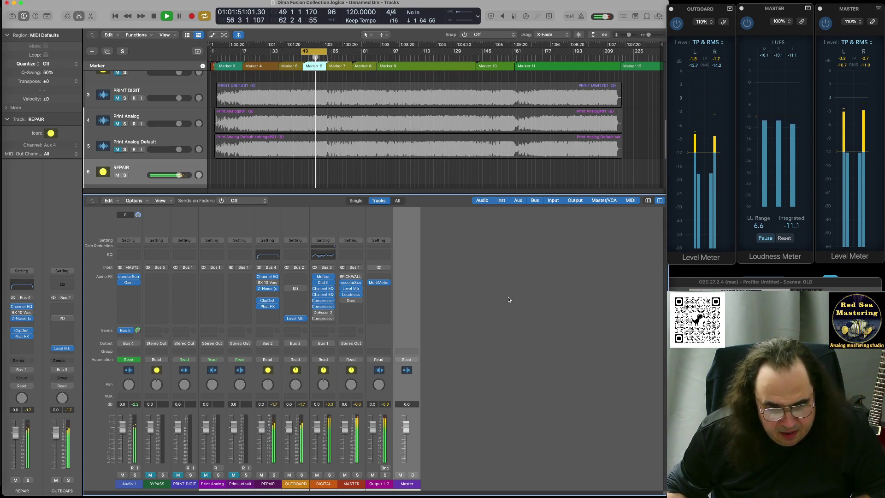
key("space")
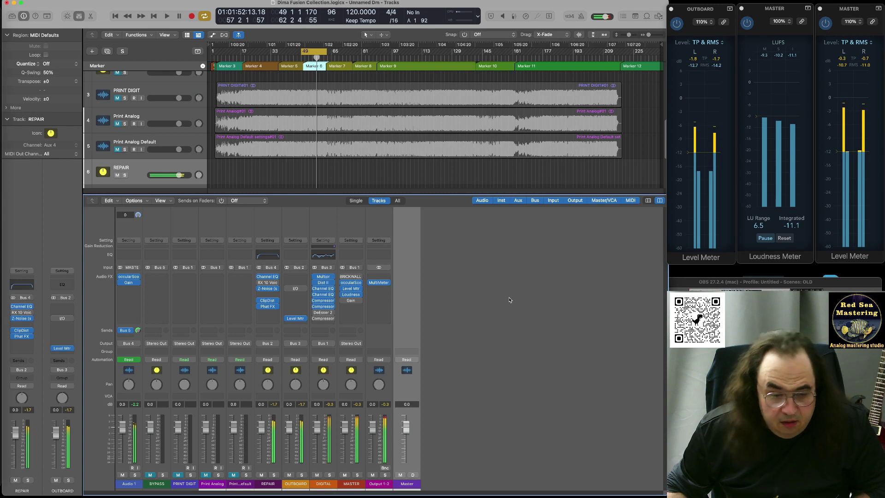
left_click(323, 241)
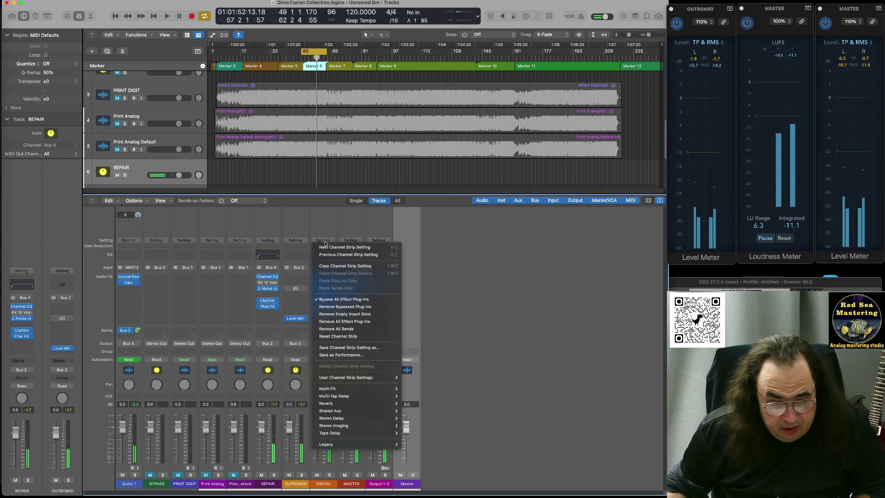
left_click(501, 284)
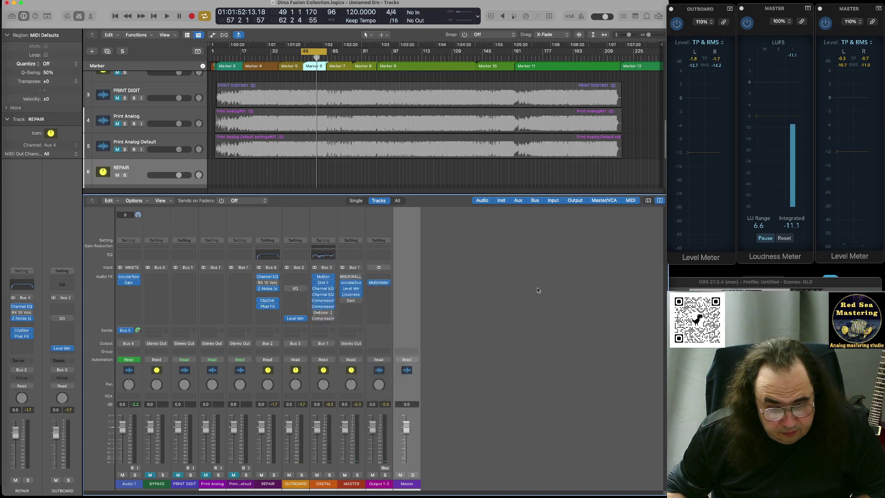
left_click(320, 241)
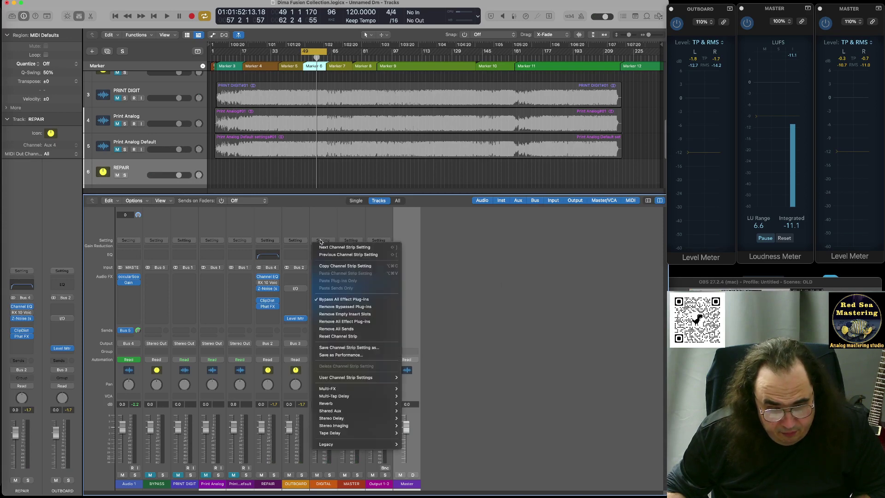
left_click(321, 300)
left_click(316, 240)
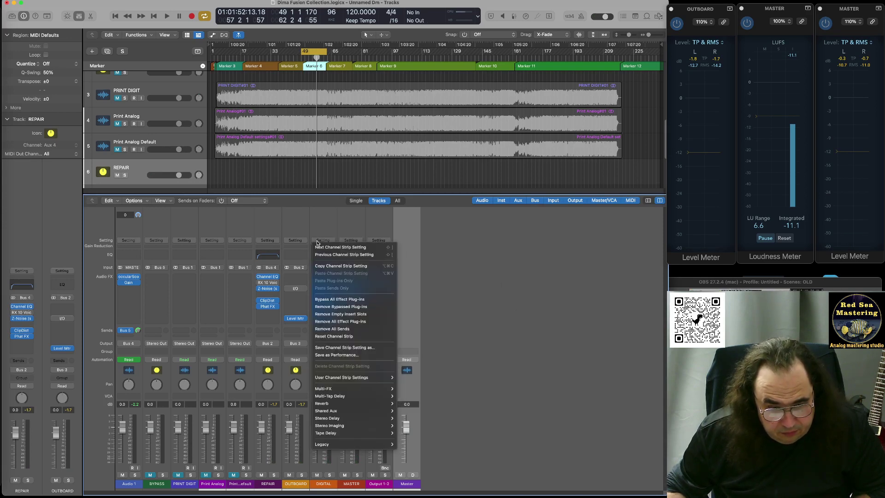
left_click(322, 299)
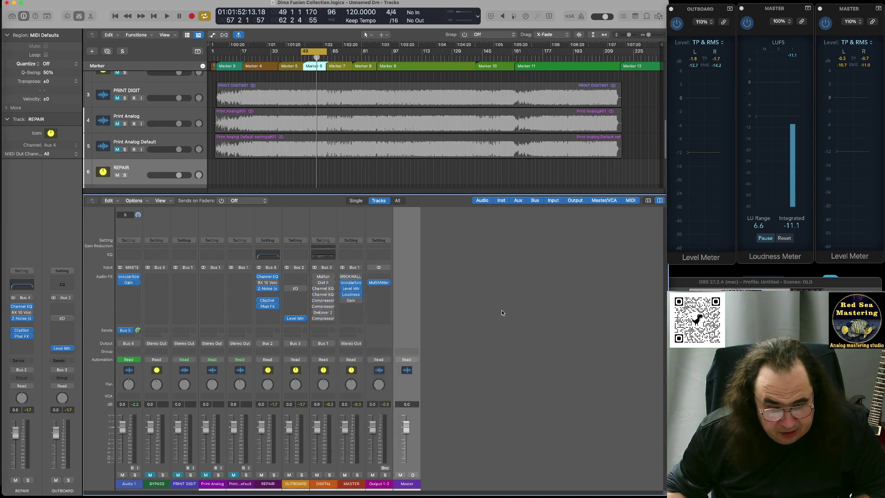
key("space")
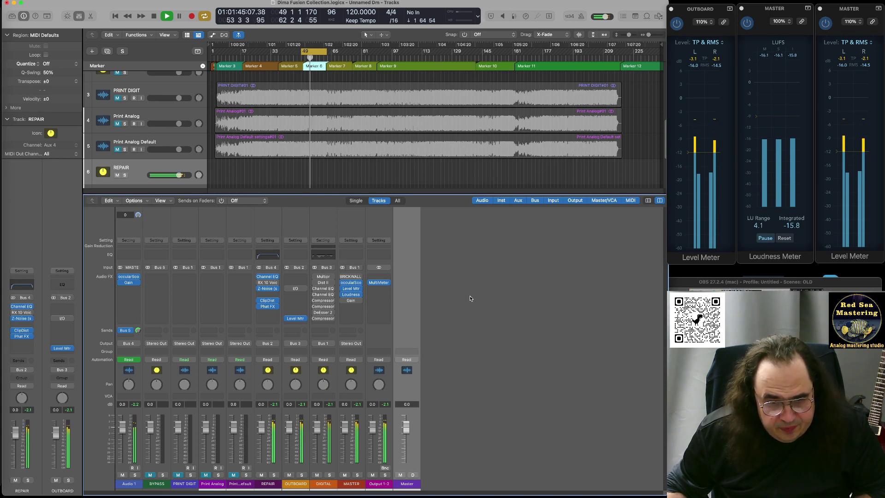
key("space")
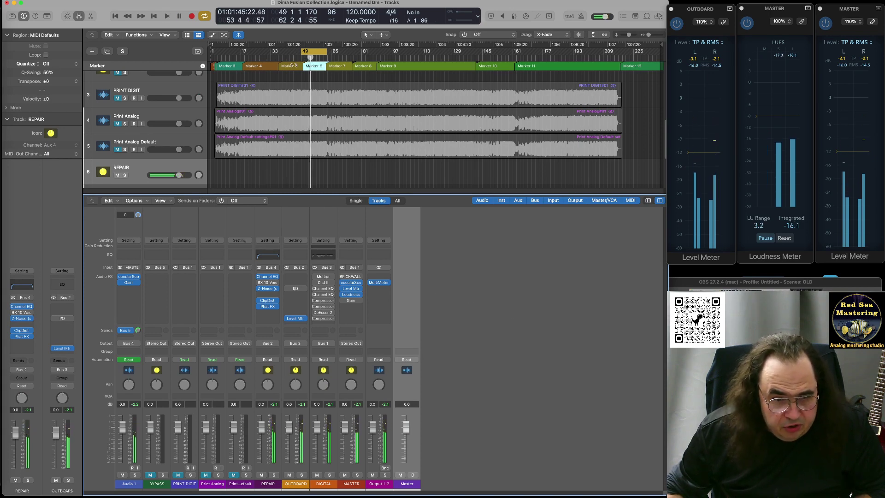
Step: Extend the cycle range to start at about bar 36 and play the section through the enabled DIGITAL plug-ins
left_click_drag(302, 51, 278, 73)
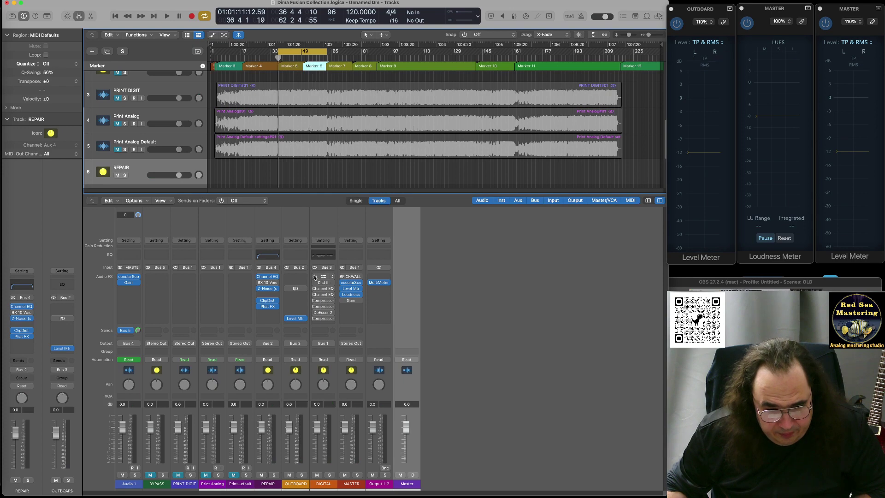
key("space")
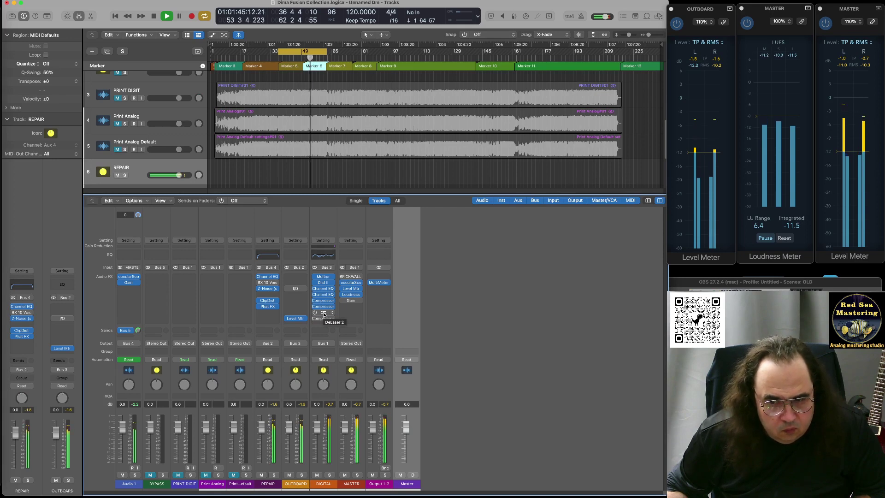
key("space")
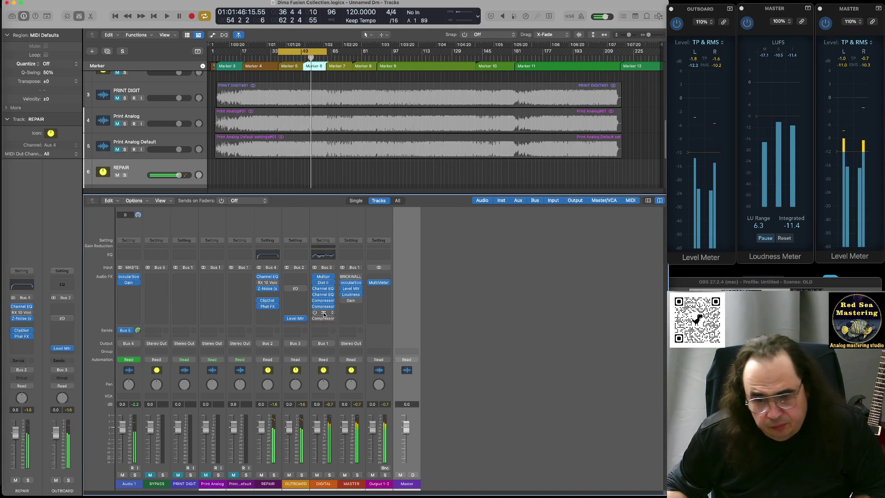
Step: Reset the MASTER level meter's peak reading, and open DeEsser 2 on the DIGITAL channel with its view enlarged to 173%
left_click(846, 61)
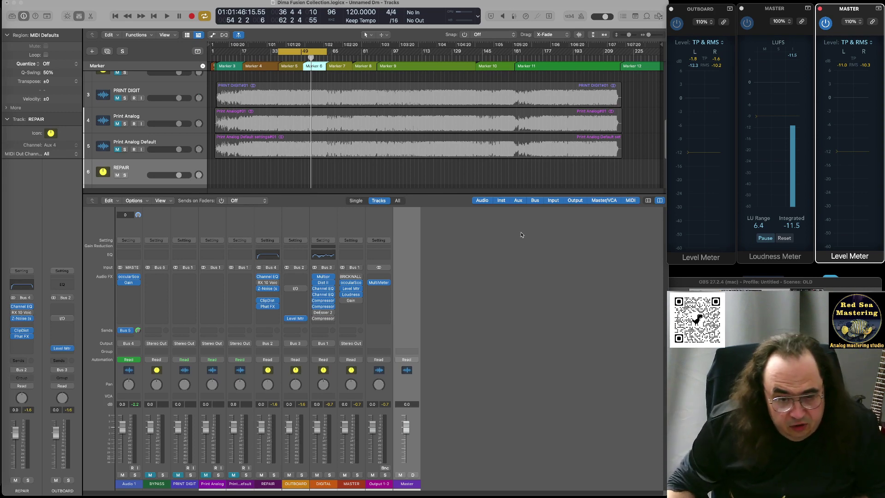
left_click(324, 314)
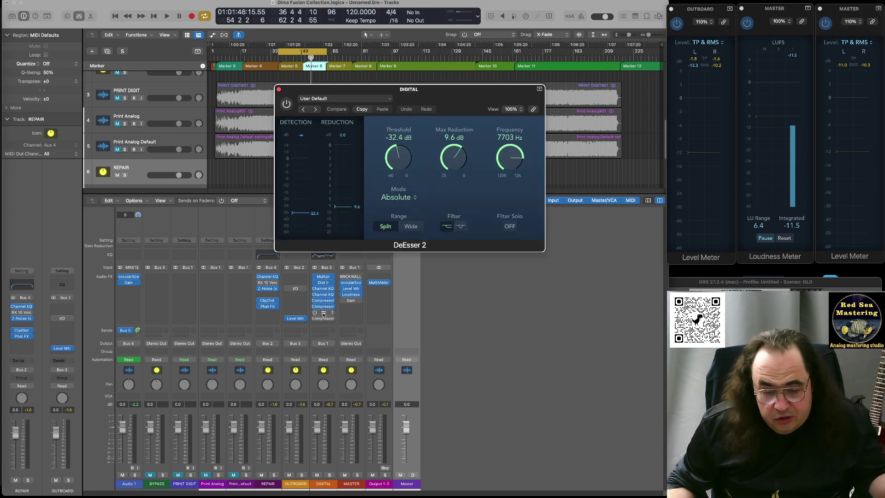
left_click_drag(418, 94, 267, 81)
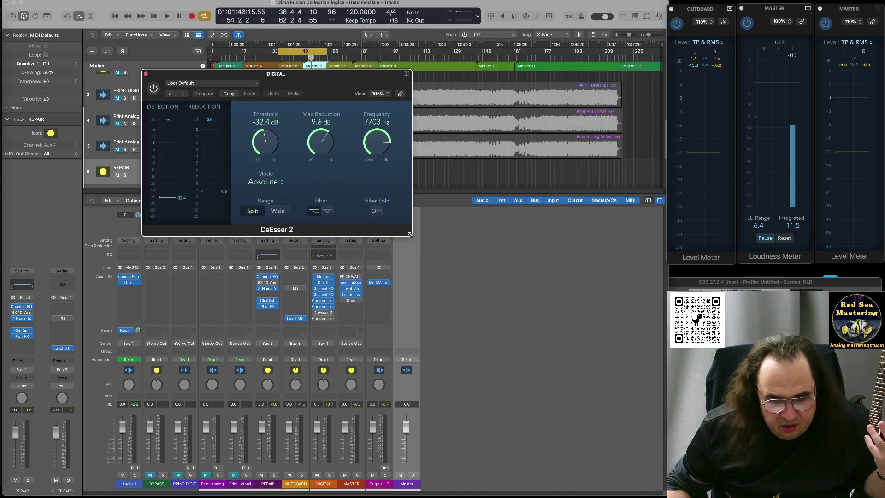
left_click_drag(409, 235, 585, 316)
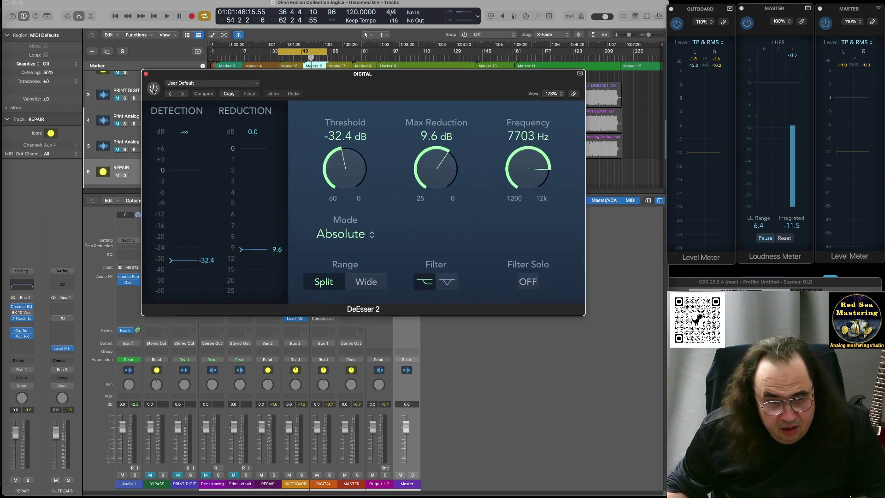
Step: Enable DeEsser 2 with Filter Solo on, play the section briefly to hear the filtered band, and close the plug-in window
left_click(528, 282)
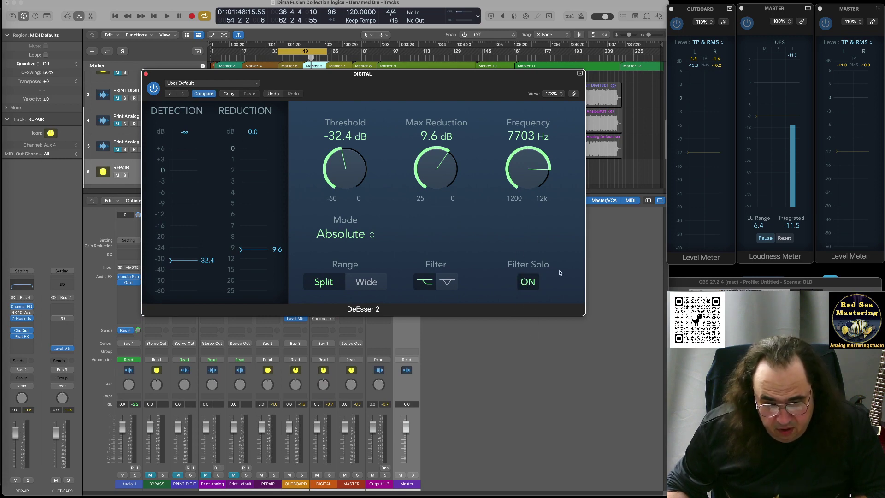
key("space")
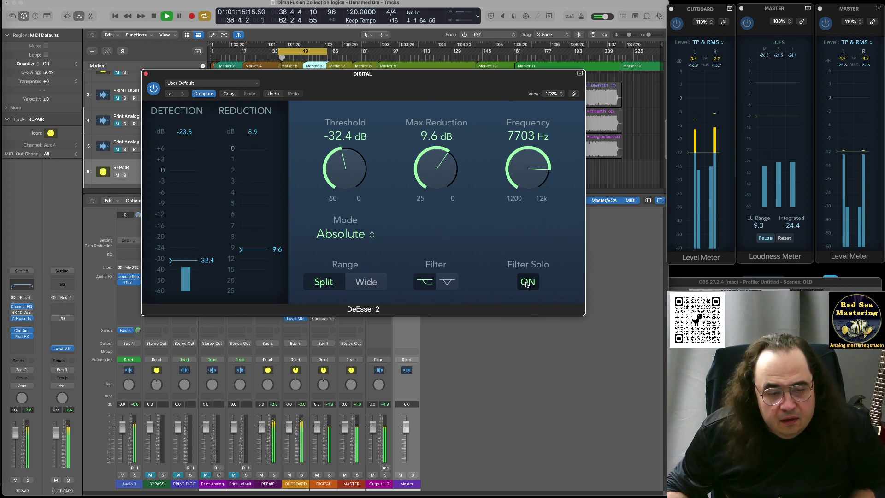
key("space")
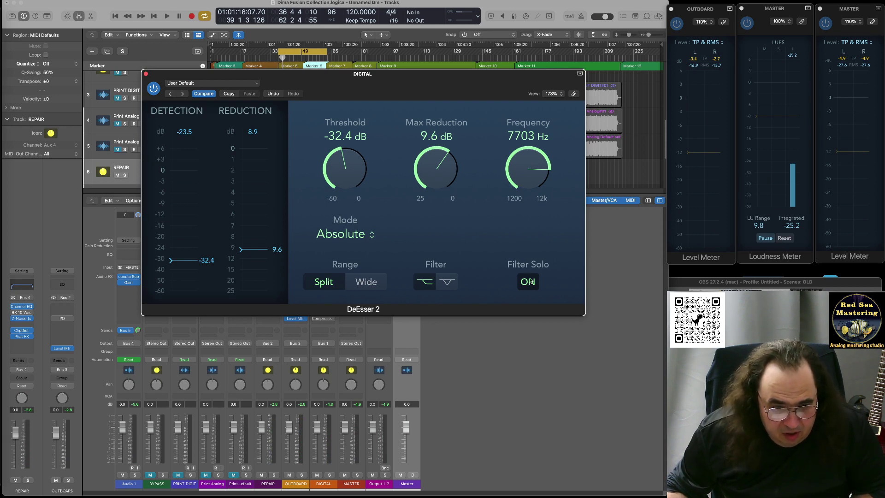
left_click(146, 74)
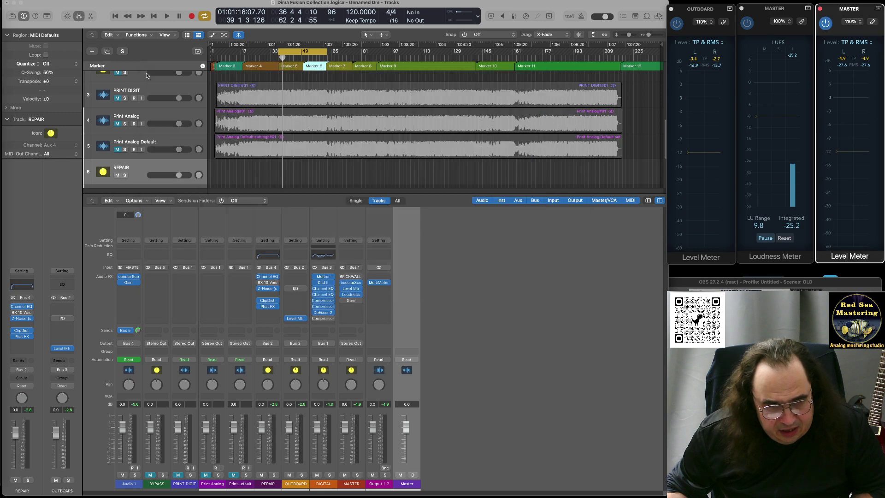
Step: Compare the section during playback with DeEsser 2 bypassed and enabled, leaving it enabled with Filter Solo off and its window closed
left_click(325, 314)
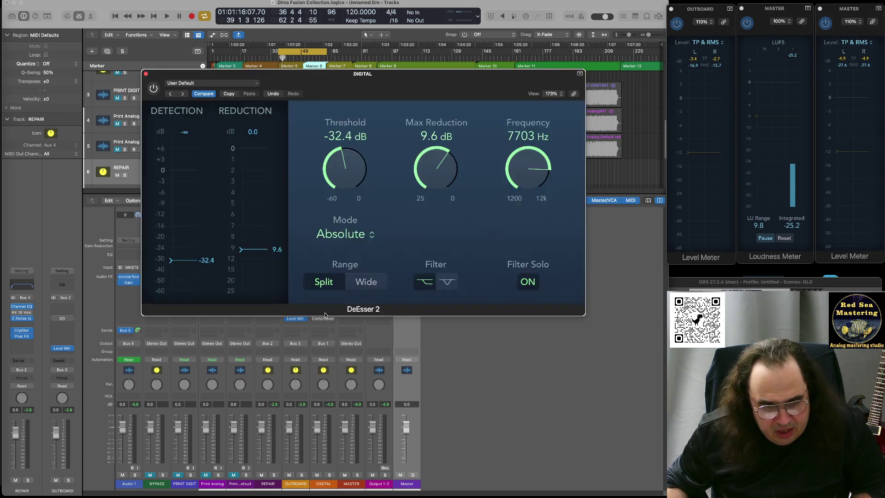
key("space")
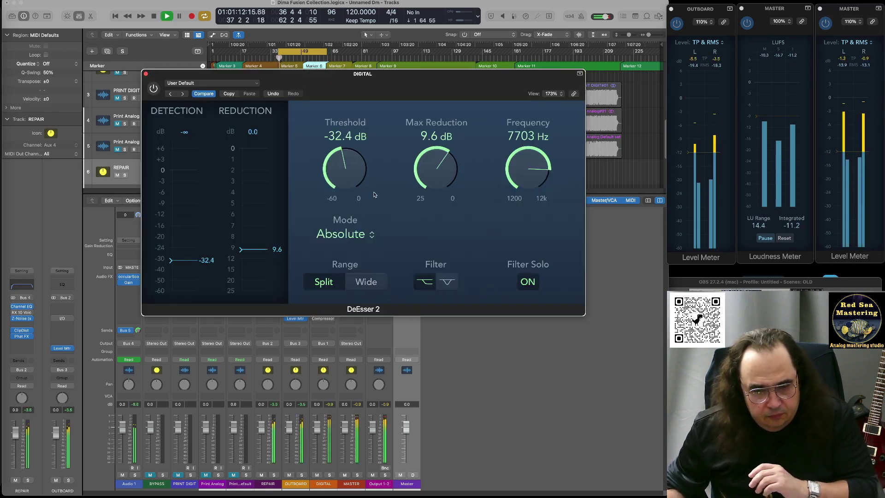
left_click(154, 89)
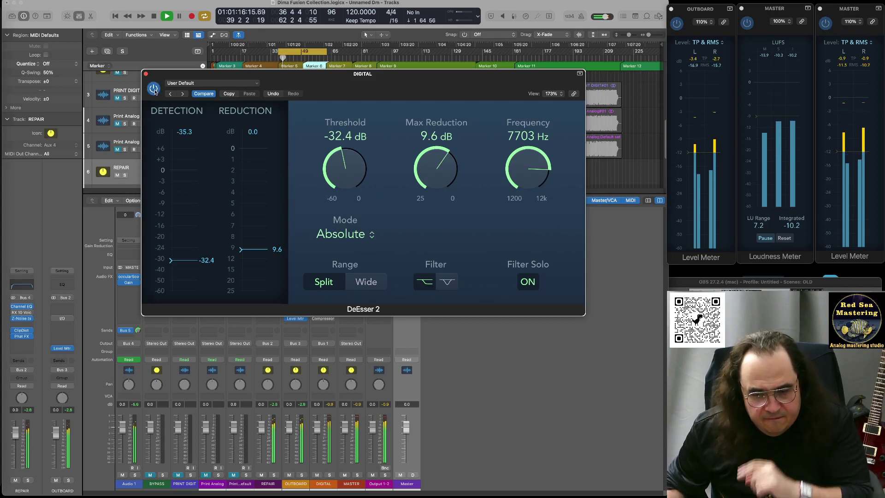
left_click(528, 281)
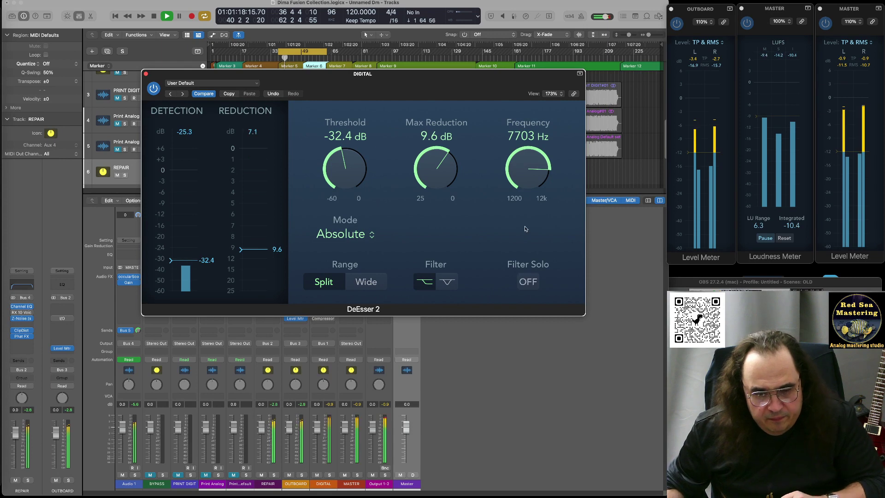
left_click(145, 74)
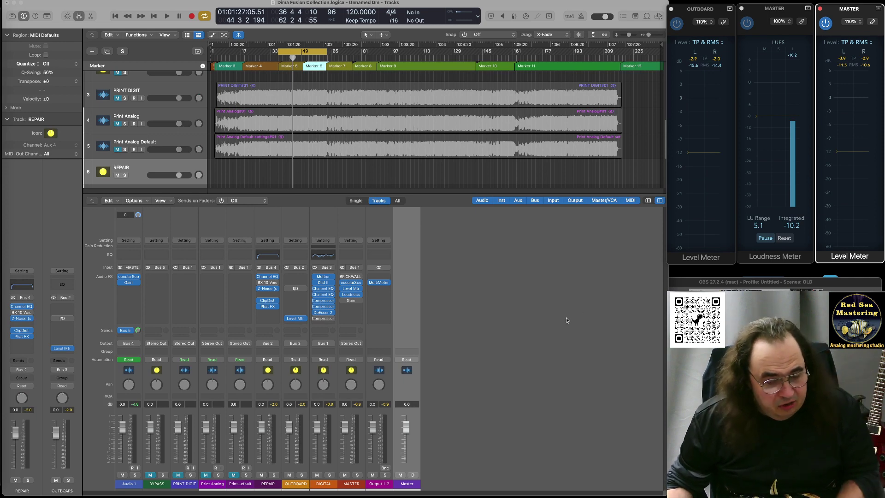
Step: Open the last Compressor on the DIGITAL channel and set attack to 1.0 ms and release to 11.0 ms in Vintage VCA, returning to Classic VCA
mouse_move(324, 319)
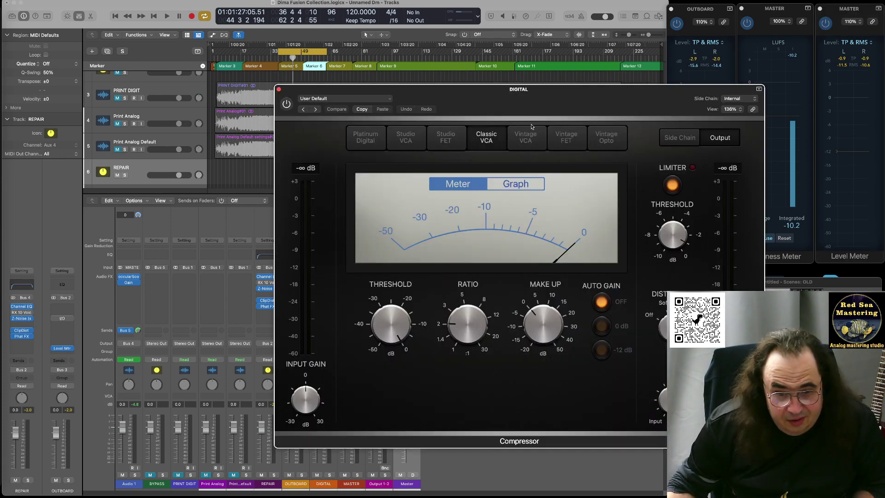
left_click_drag(557, 103, 396, 81)
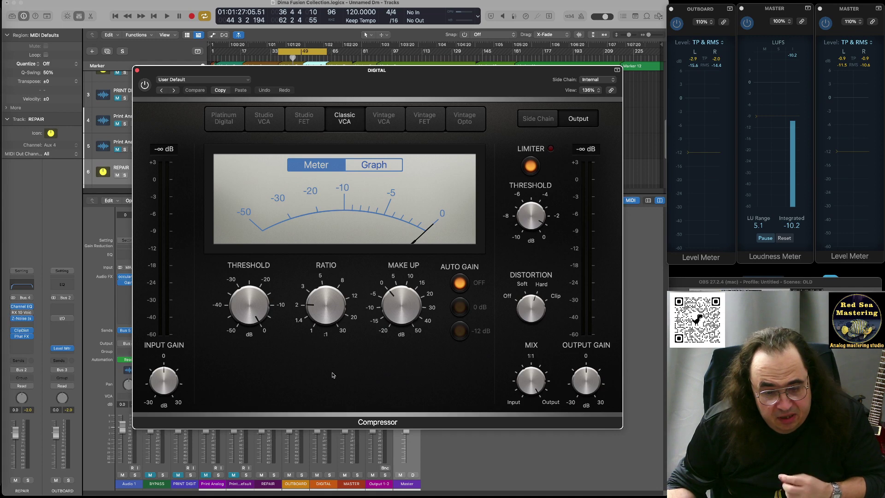
left_click(383, 122)
left_click_drag(325, 380, 324, 402)
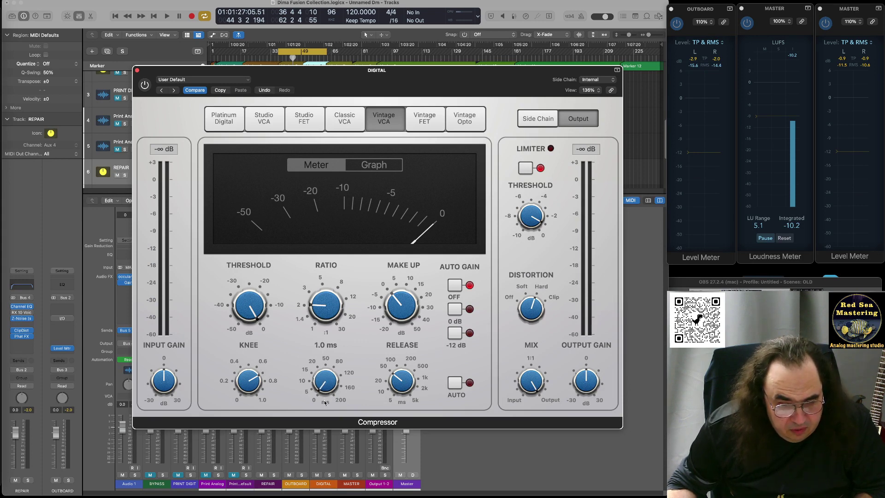
left_click_drag(399, 383, 398, 401)
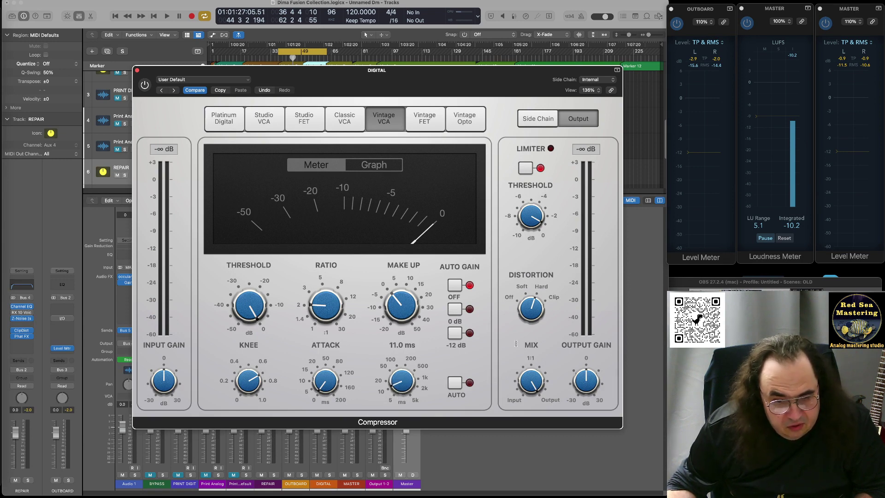
left_click(337, 116)
left_click(389, 120)
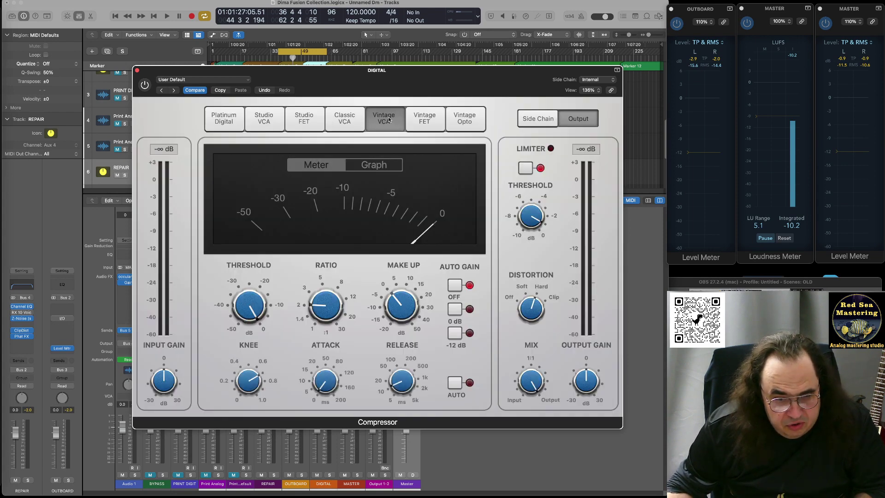
left_click(347, 121)
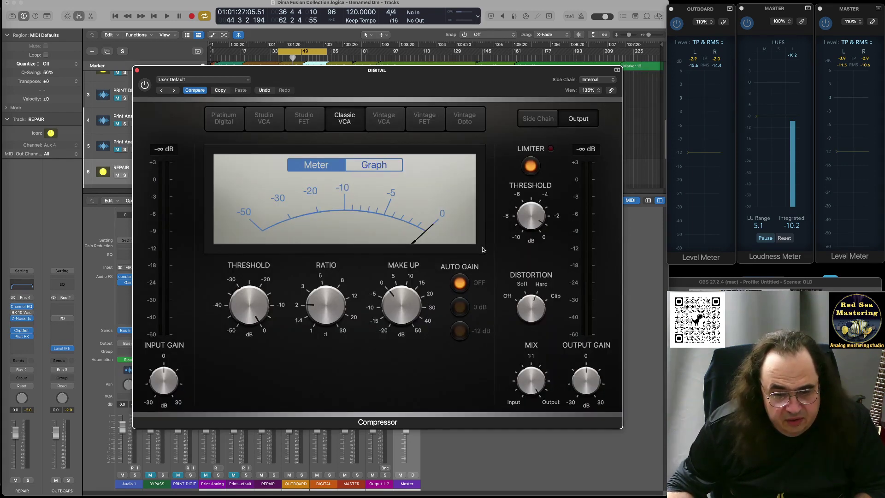
Step: Raise the last Compressor's ratio to 30:1 while comparing the track with it bypassed and enabled during playback
mouse_move(245, 319)
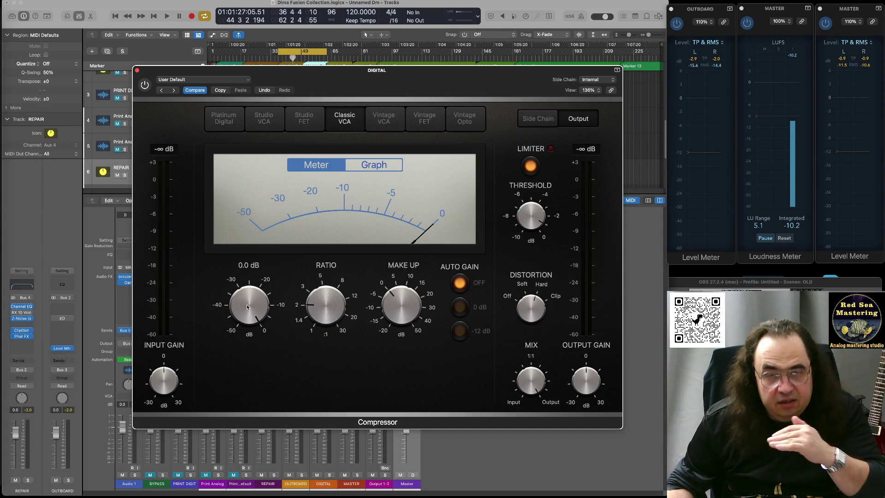
mouse_move(325, 326)
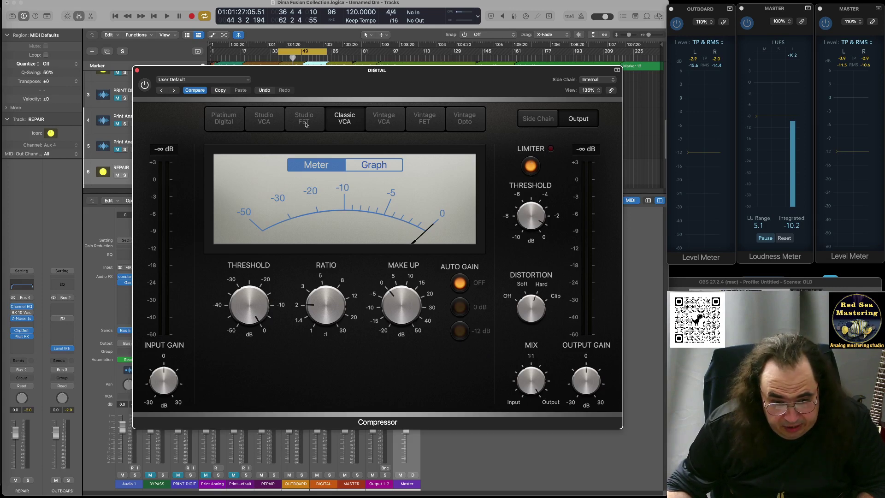
mouse_move(536, 220)
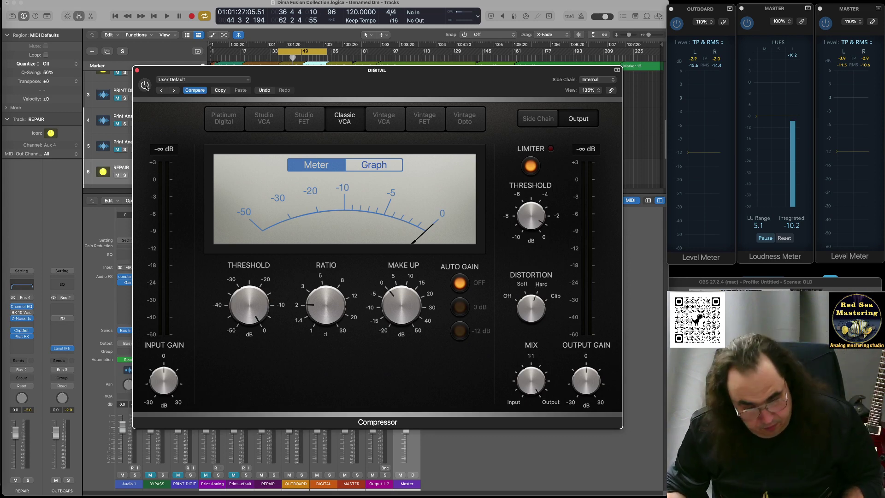
key("space")
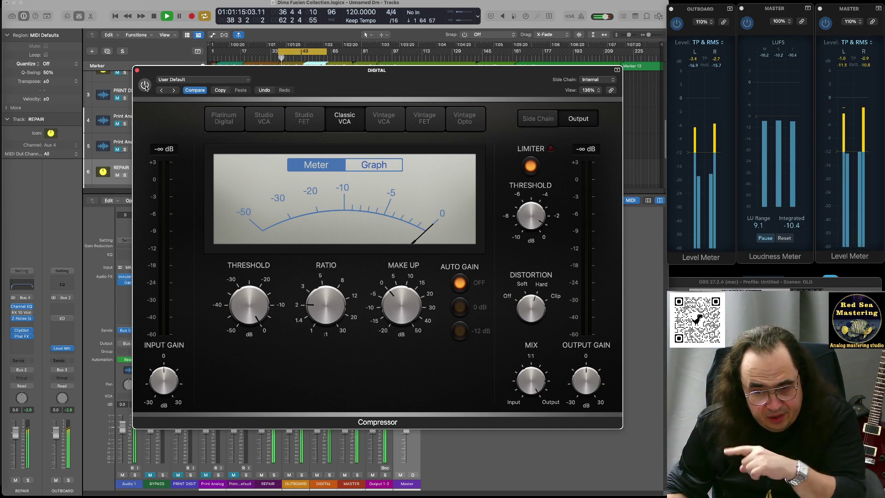
left_click(144, 86)
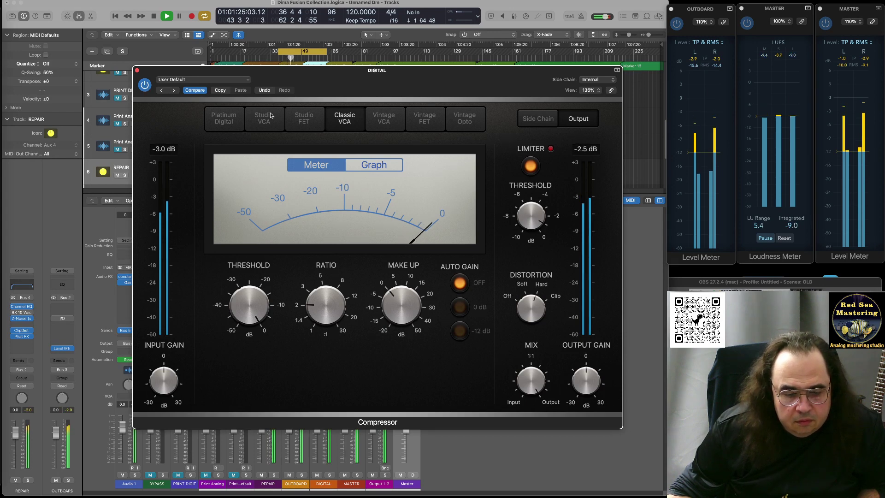
left_click_drag(324, 307, 324, 306)
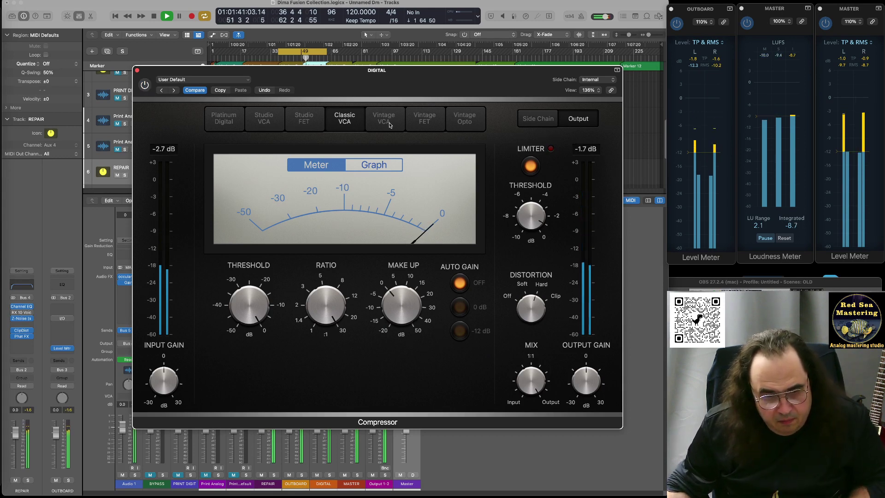
key("space")
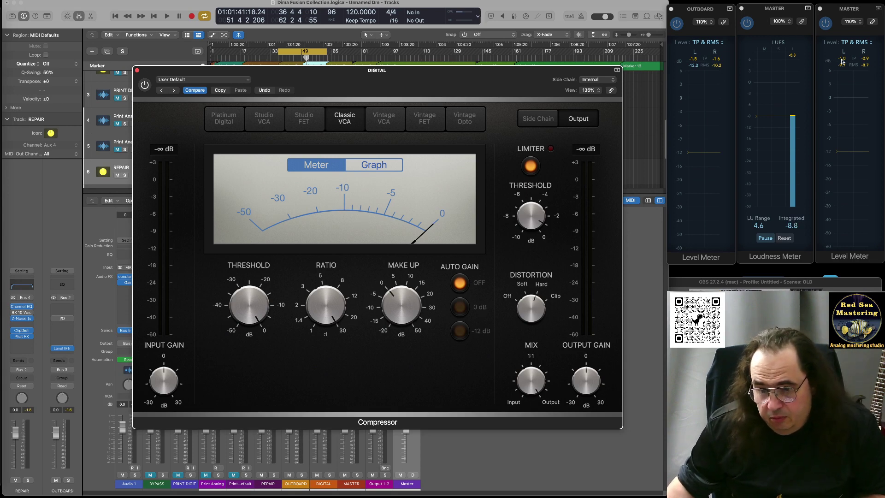
Step: Reset the MASTER level meter's peak reading, and examine the last Compressor's limiter, threshold, make-up and attack settings in the Classic and Vintage VCA models
left_click(869, 63)
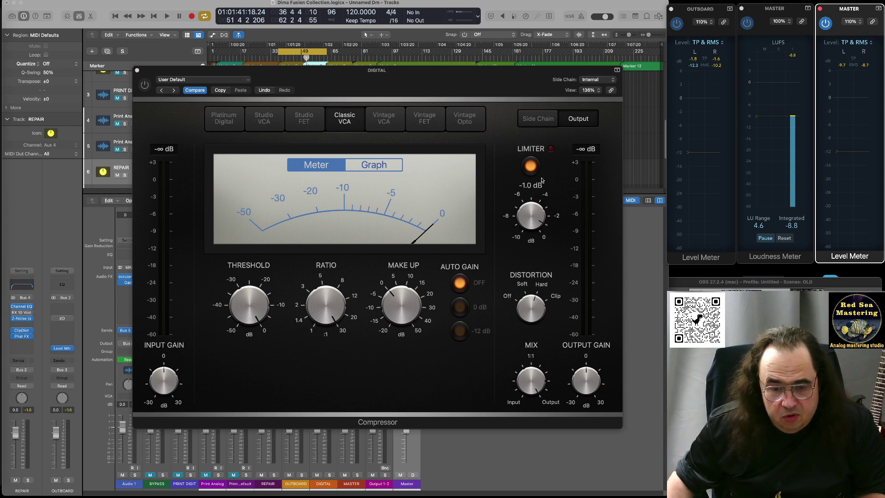
mouse_move(544, 209)
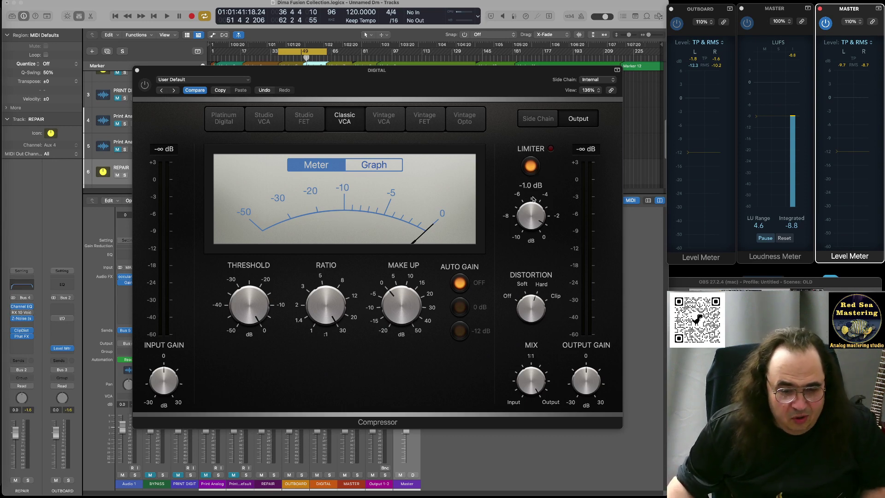
mouse_move(391, 297)
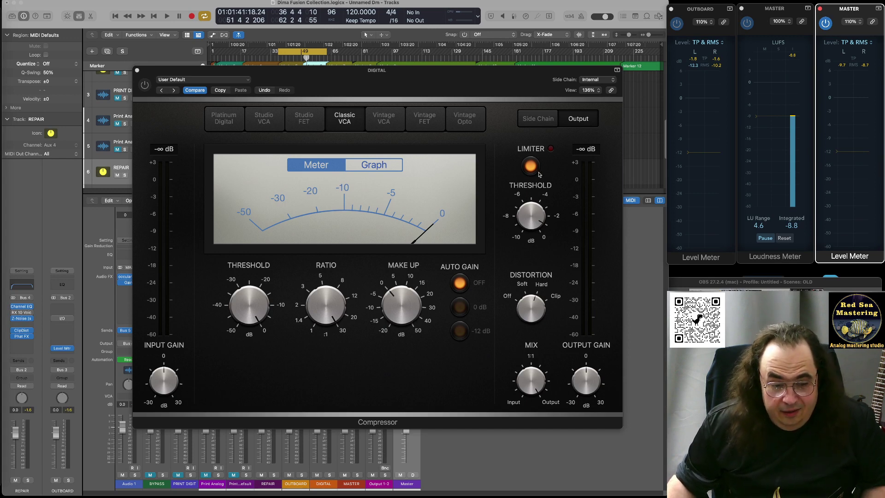
mouse_move(251, 312)
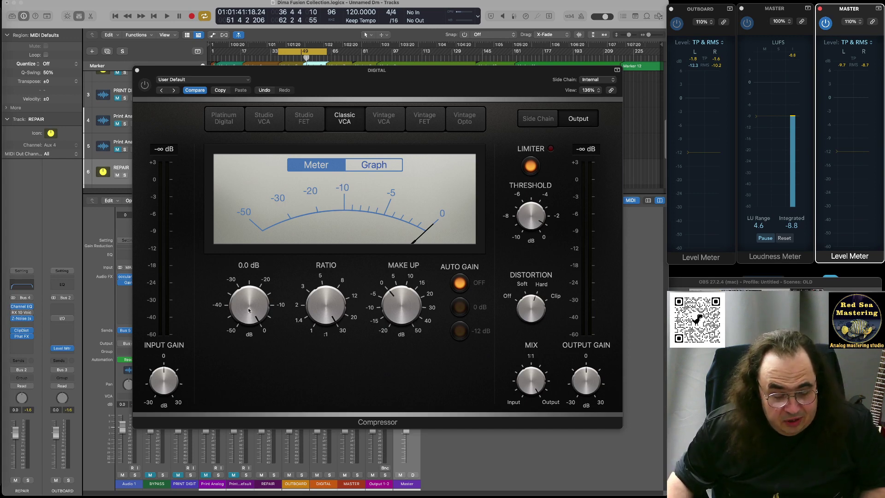
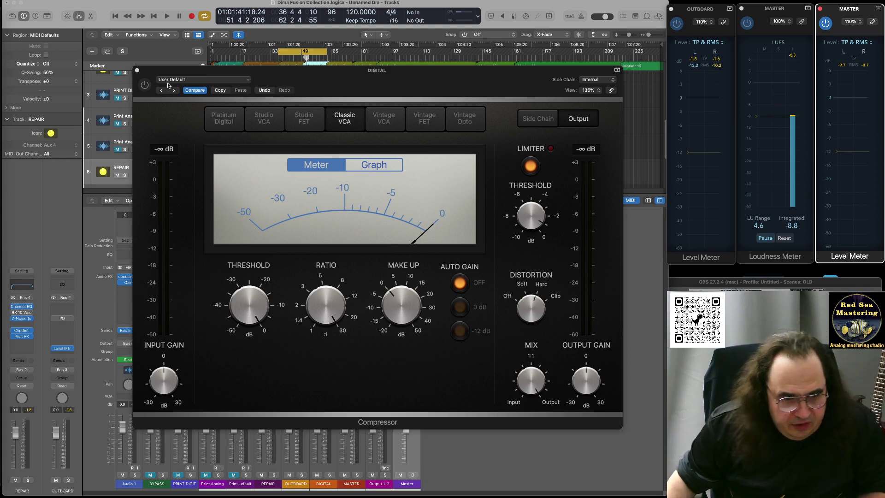
left_click(385, 120)
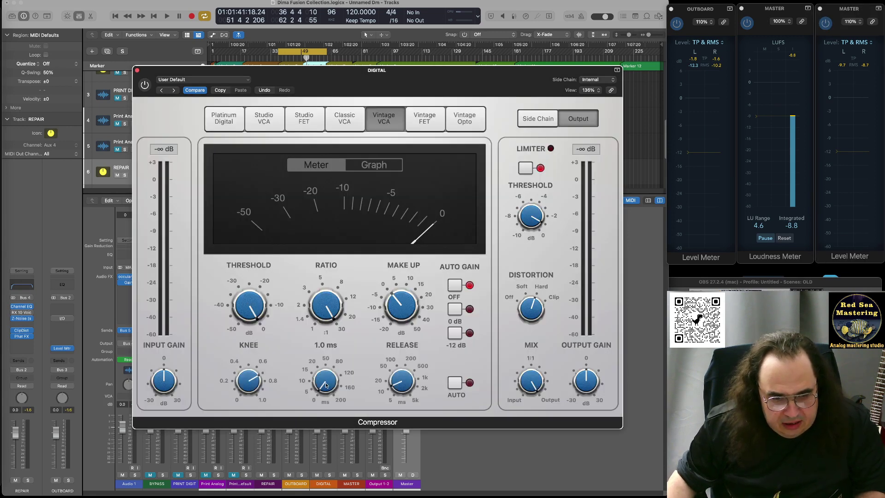
left_click(345, 121)
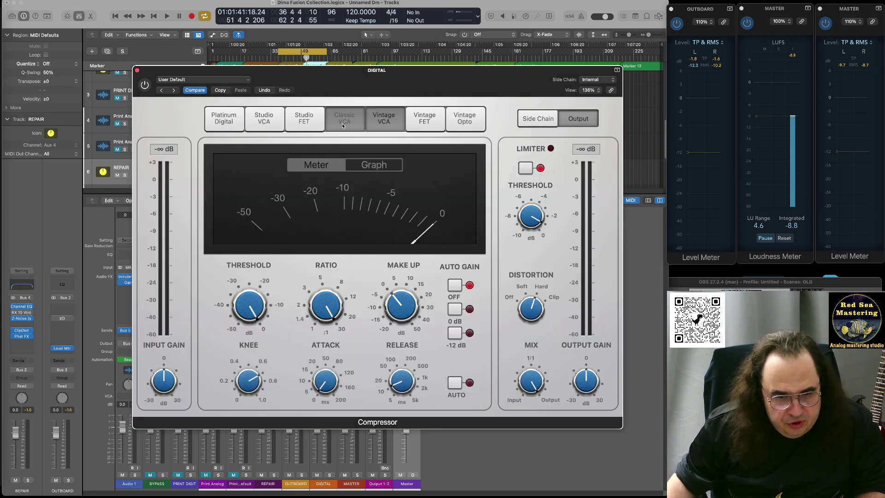
Step: Play the section with the last Compressor bypassed and enable it during playback to hear the difference
key("space")
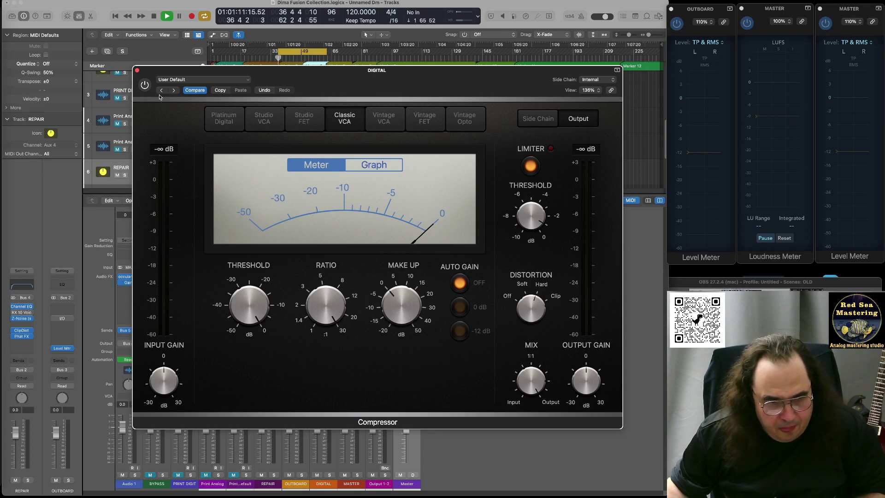
left_click(145, 86)
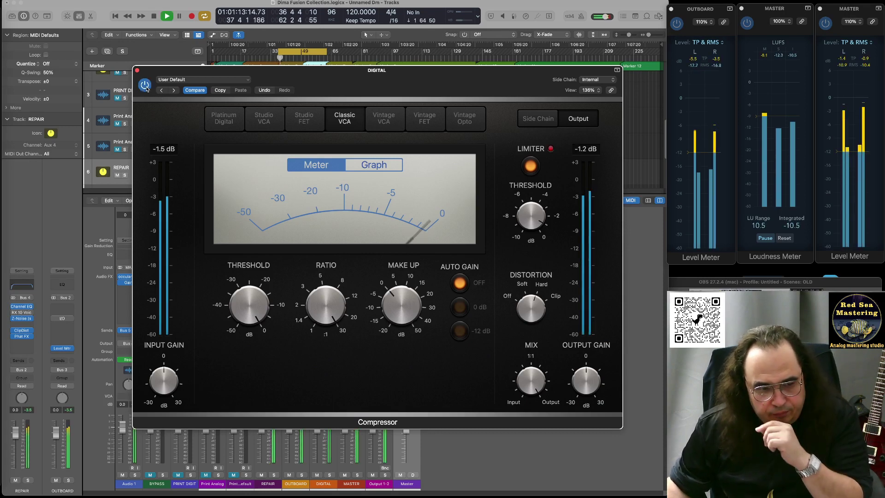
Step: Switch the last Compressor to Vintage VCA, set its release to 20.0 ms, and check the graph display before closing the plug-in
left_click(383, 122)
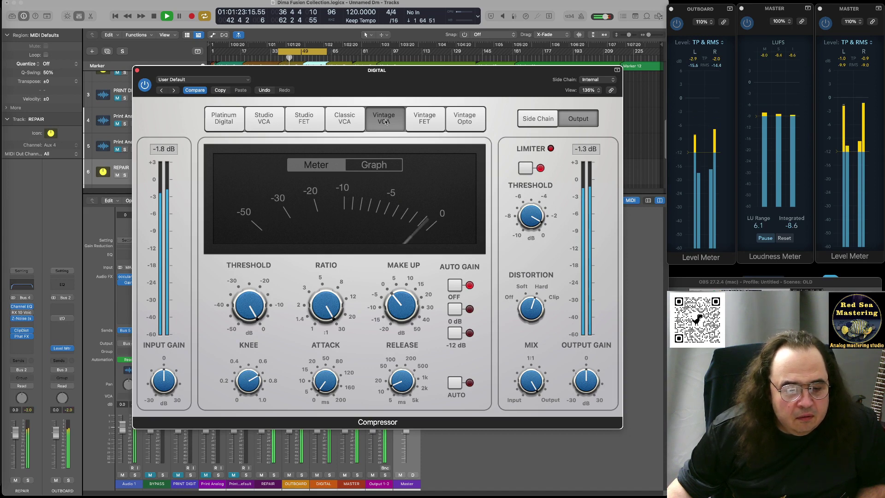
mouse_move(403, 382)
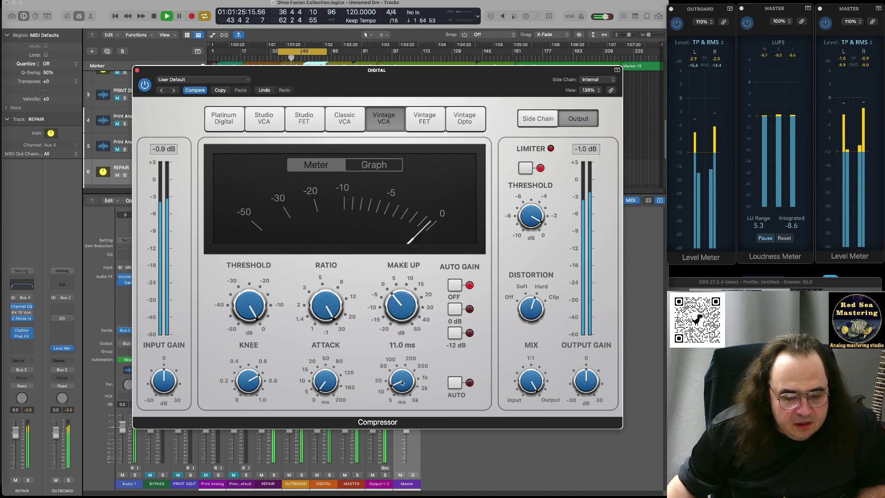
scroll(401, 383, "up", 3)
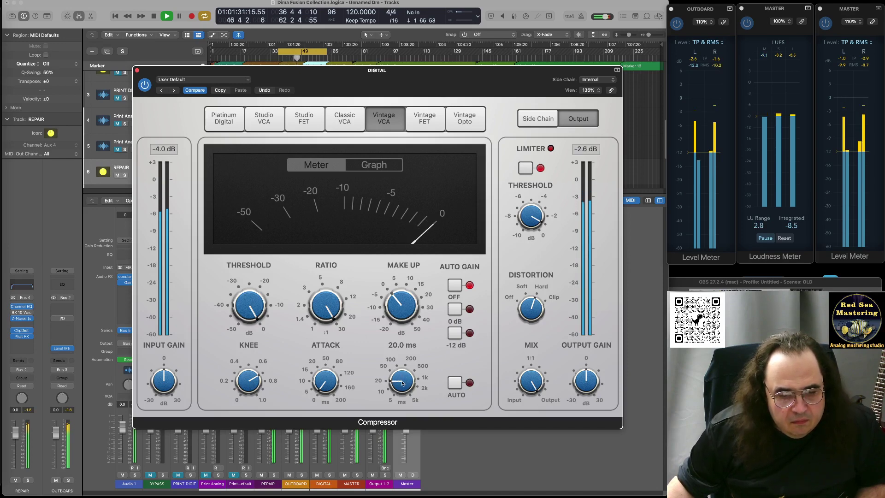
left_click(351, 165)
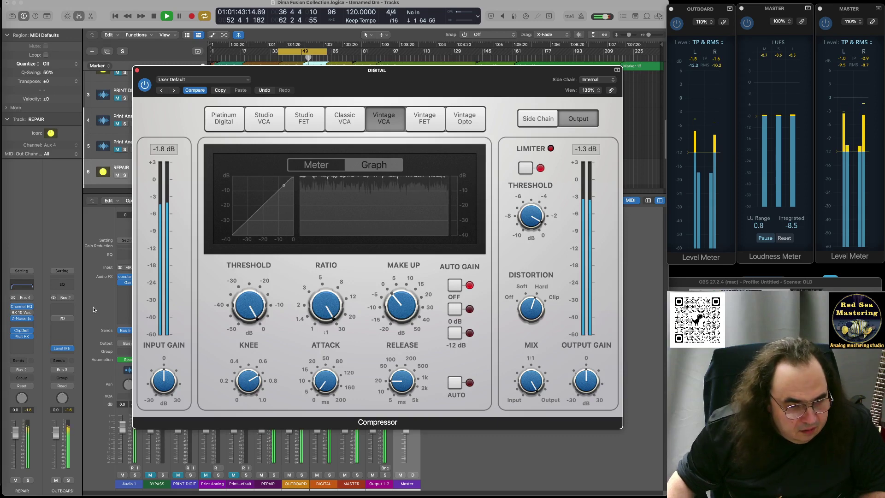
left_click(137, 70)
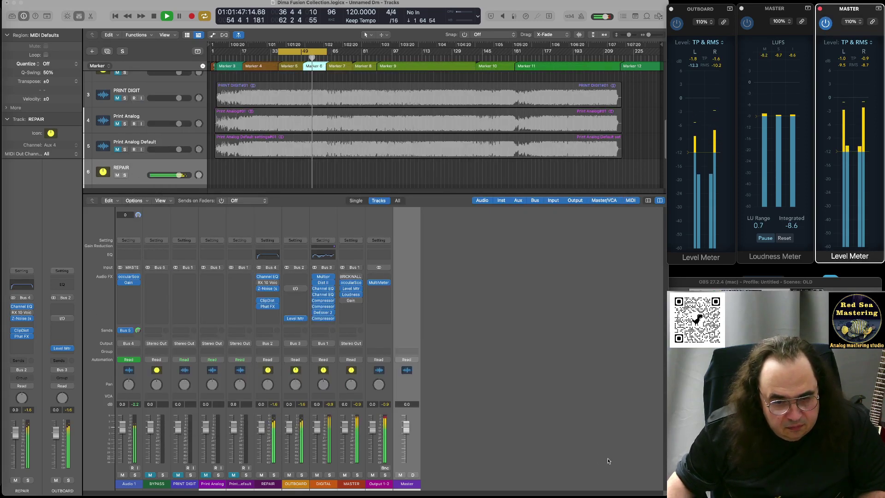
Step: Examine the MASTER channel's waveform in occularScope while the section replays, and close the plug-in
left_click(351, 282)
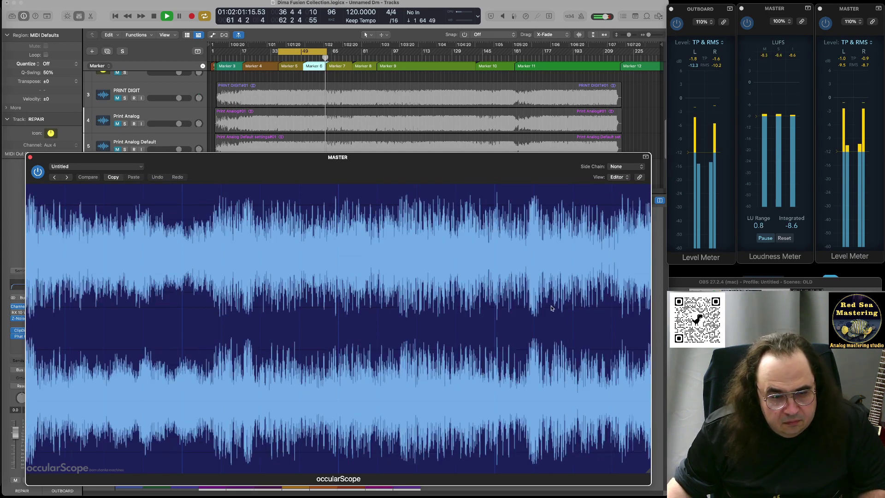
key("alt+comma")
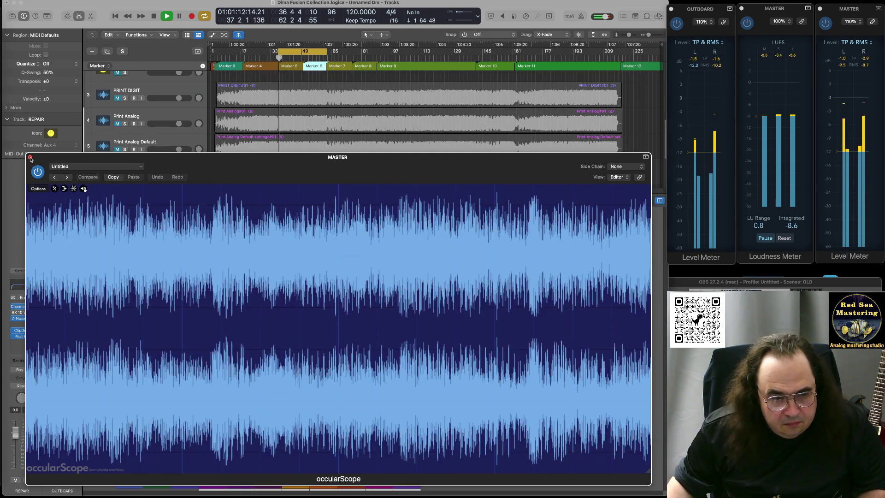
left_click(30, 158)
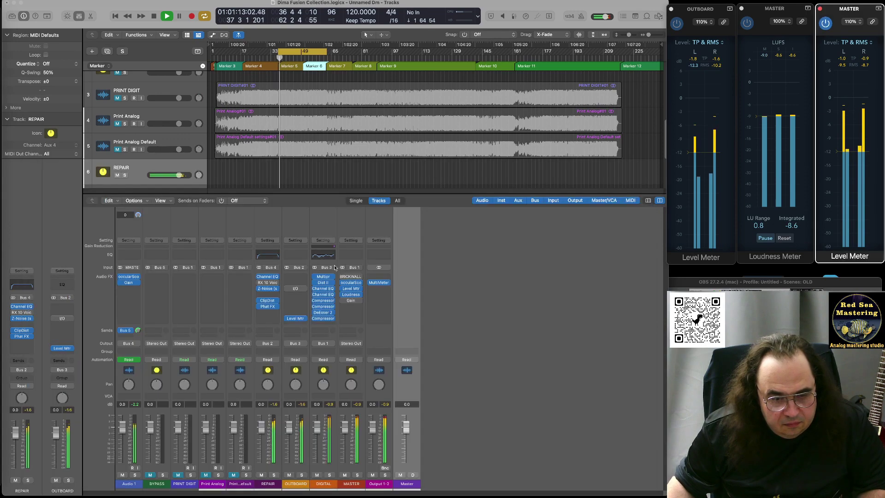
Step: Reopen the last Compressor on the DIGITAL channel and compare the Classic VCA and Vintage VCA controls, ending on Vintage VCA
left_click(325, 319)
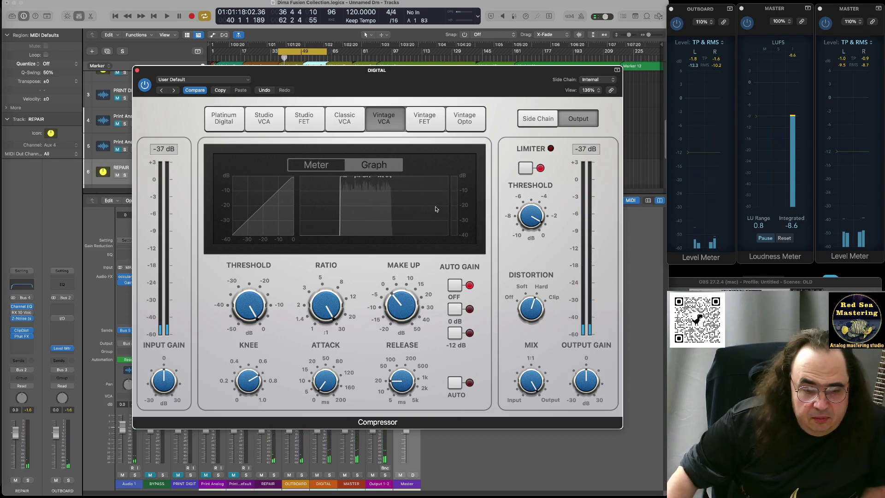
left_click(343, 118)
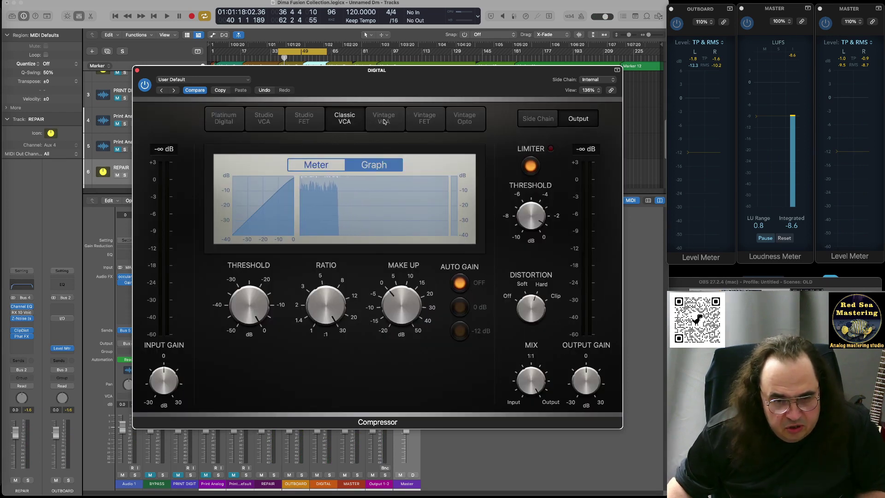
left_click(381, 120)
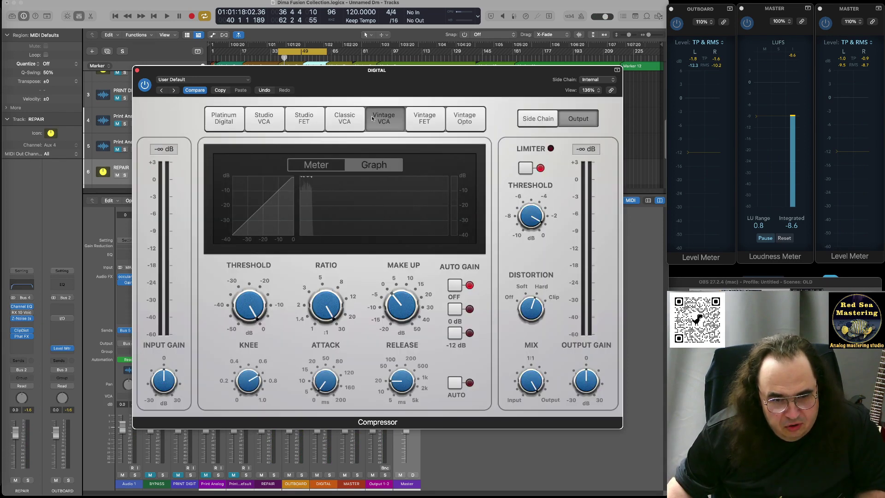
Step: Try to set the last Compressor's attack to 0.2 ms in the Vintage VCA model
mouse_move(318, 380)
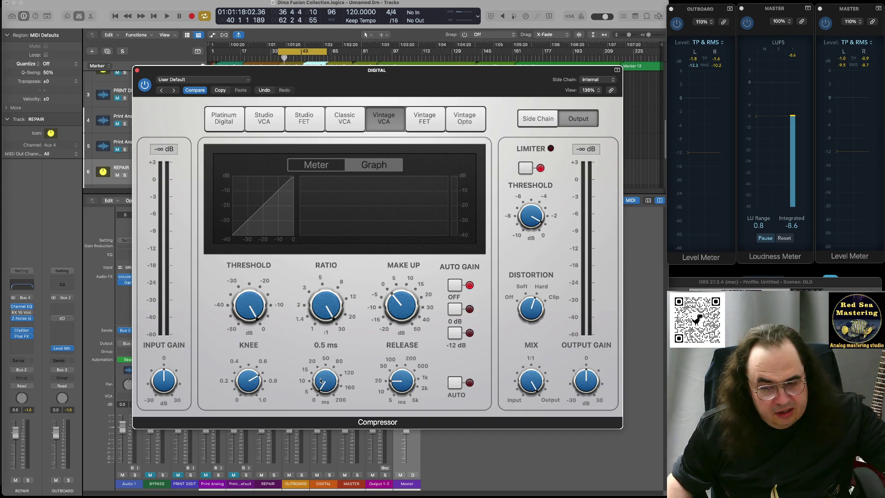
double_click(326, 346)
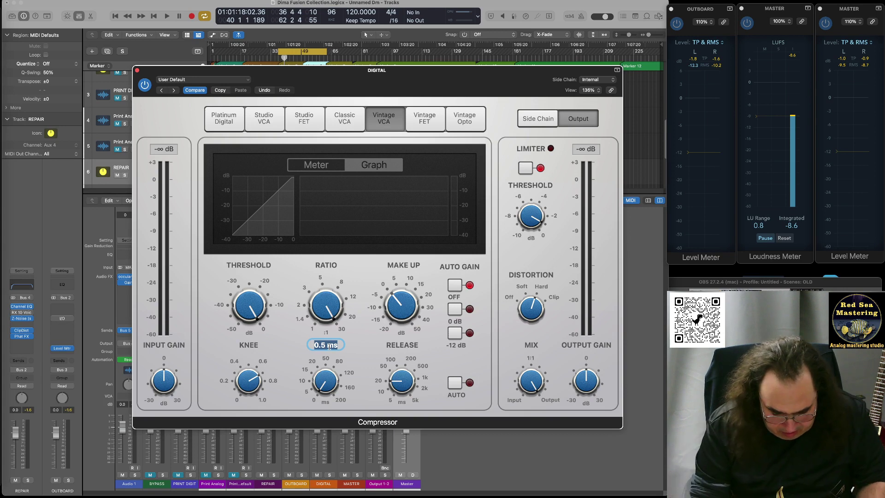
type("0.2")
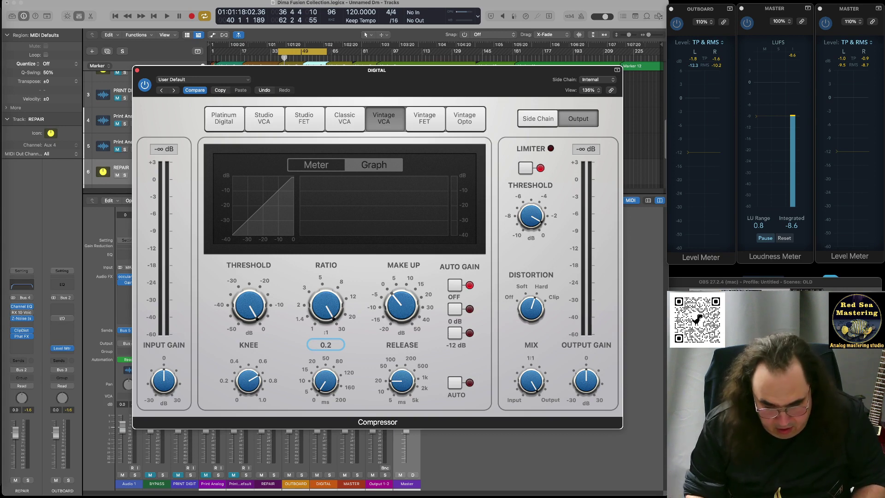
key("Return")
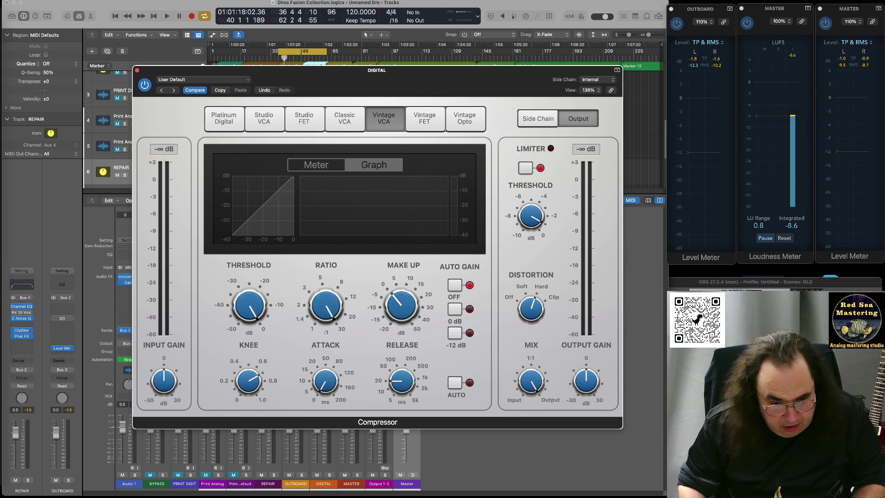
double_click(323, 346)
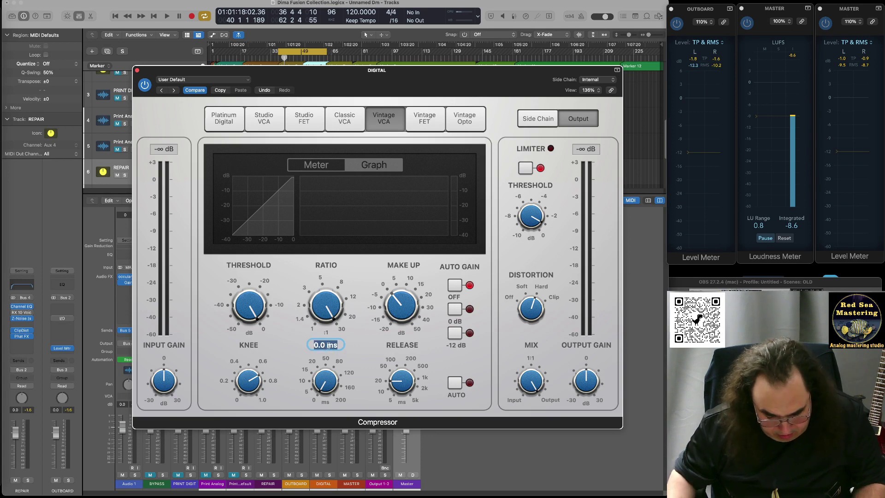
type("0")
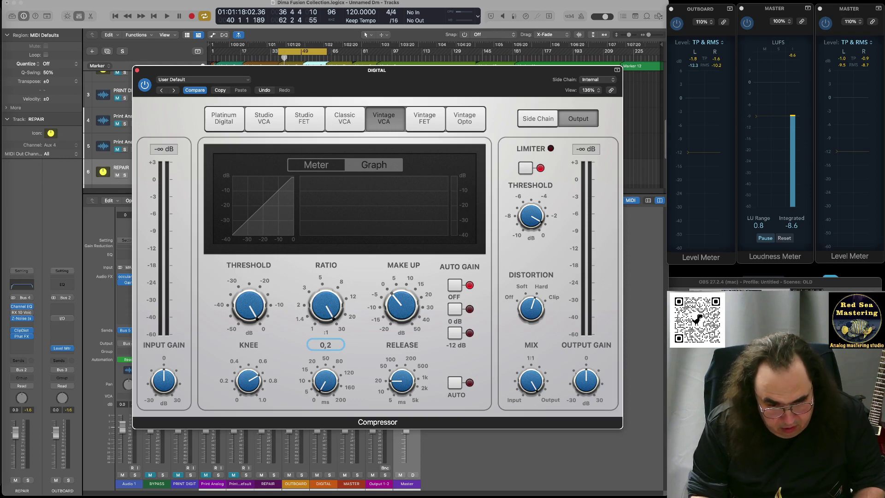
type(",2")
key("Return")
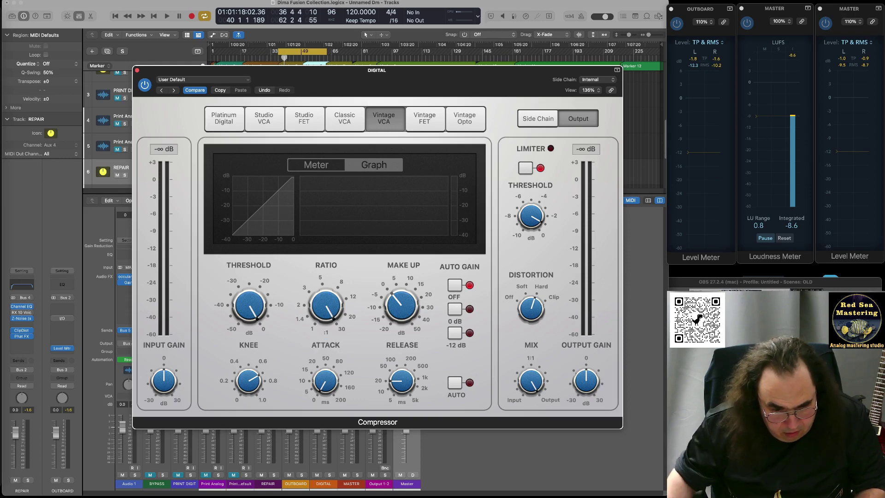
Step: Try to set the last Compressor's attack to 0.5 ms, and leave the value field
double_click(329, 345)
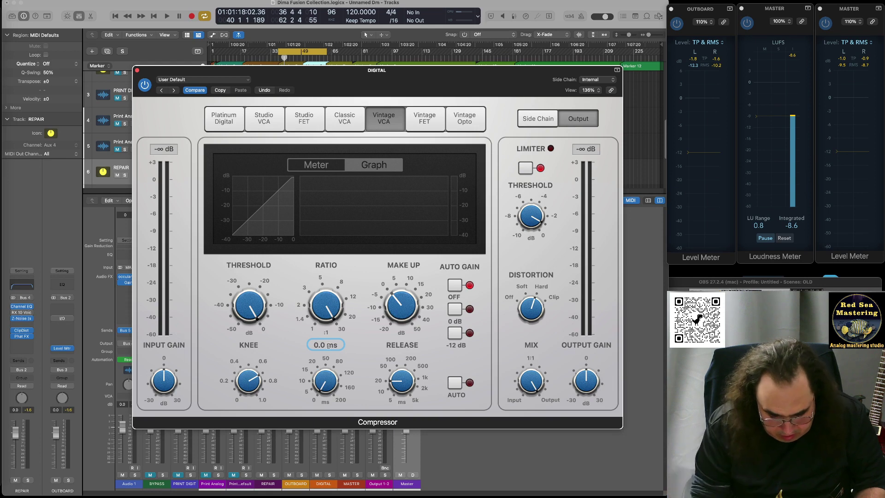
type("0.5ms")
key("Return")
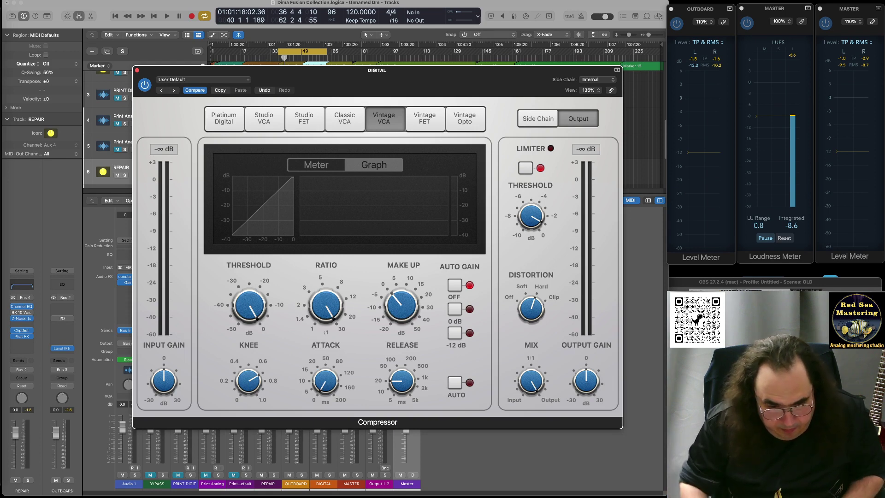
double_click(316, 344)
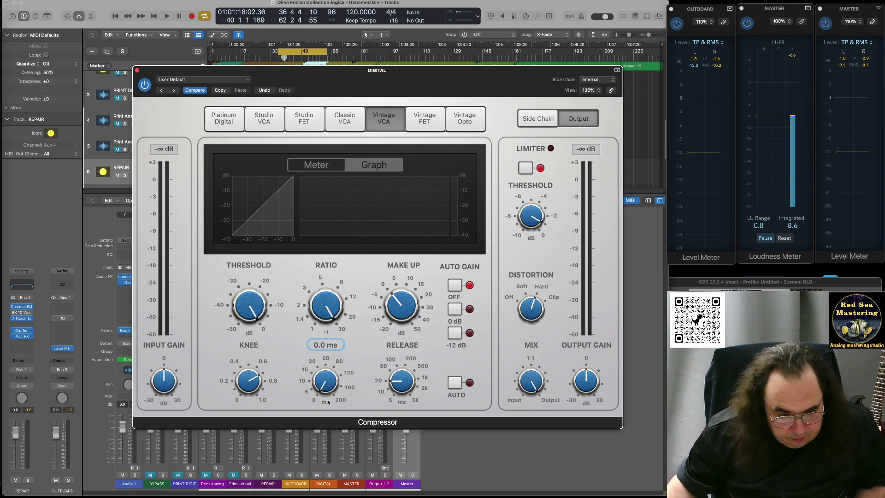
key("Return")
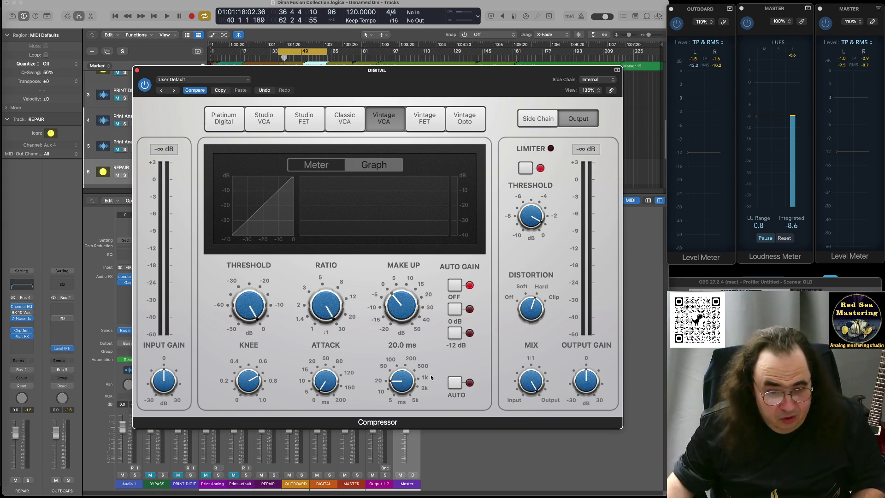
Step: Play the section and compare the last Compressor in Classic VCA and Vintage VCA, keeping Vintage VCA and closing the plug-in
key("space")
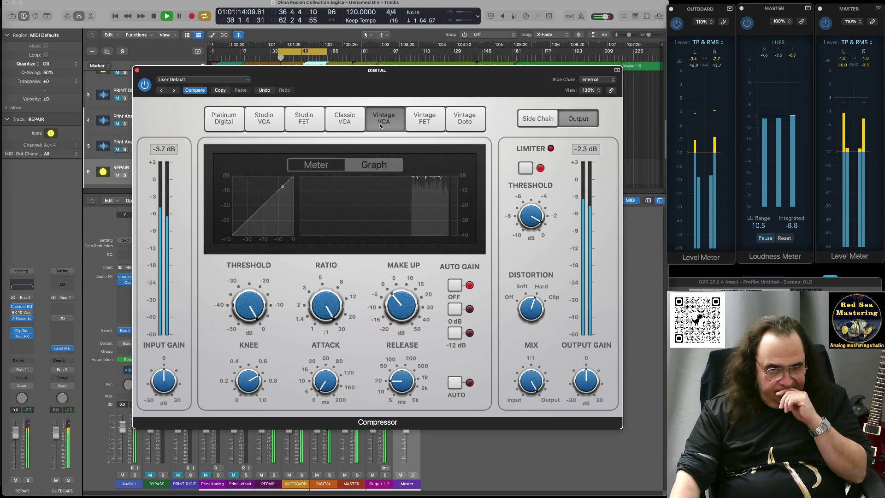
left_click(343, 119)
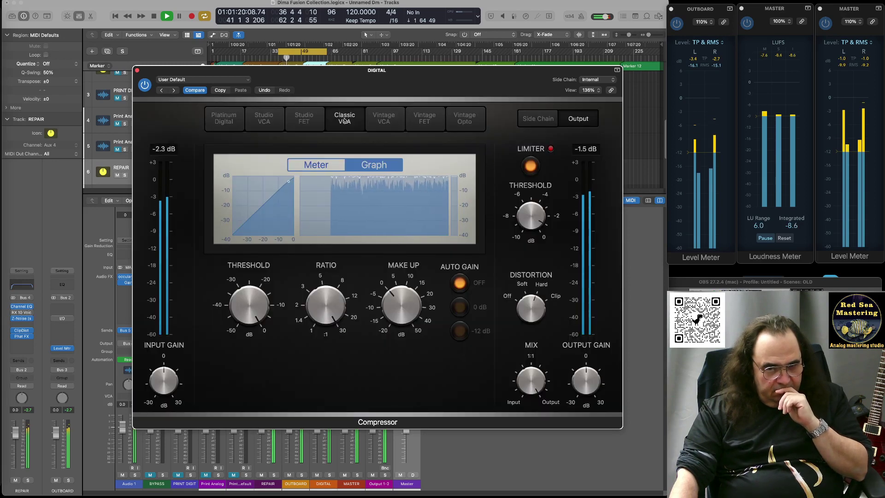
left_click(385, 118)
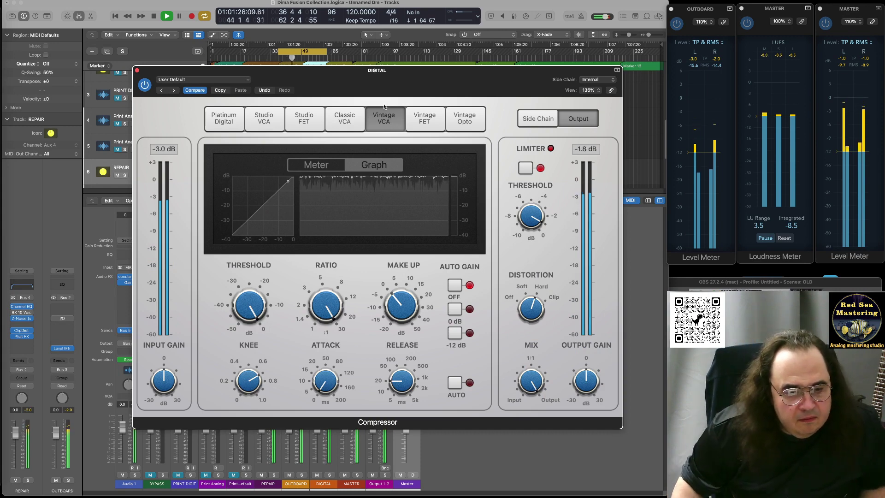
left_click(138, 72)
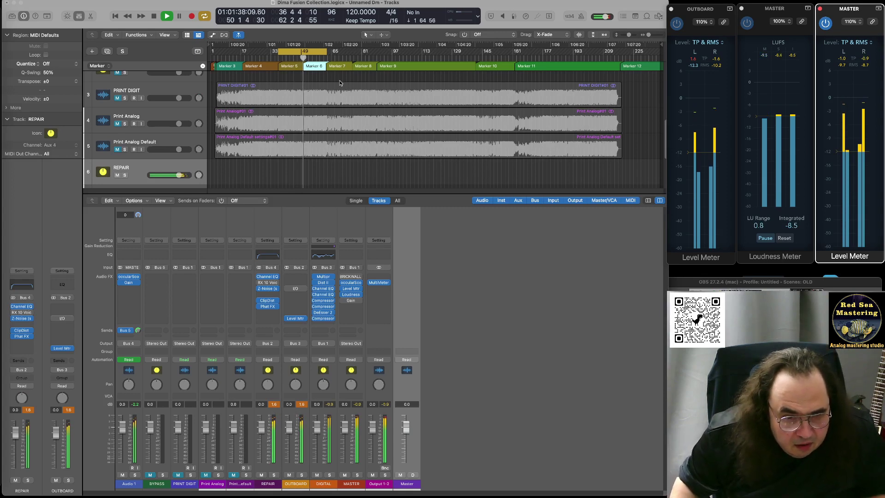
Step: Stop playback and shorten the cycle range so that it starts at bar 50, at the beginning of Marker 6
key("space")
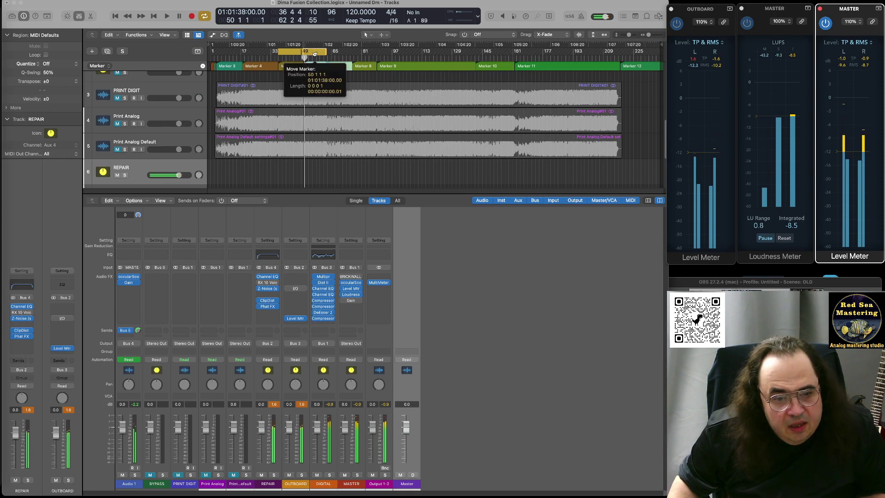
left_click(314, 66)
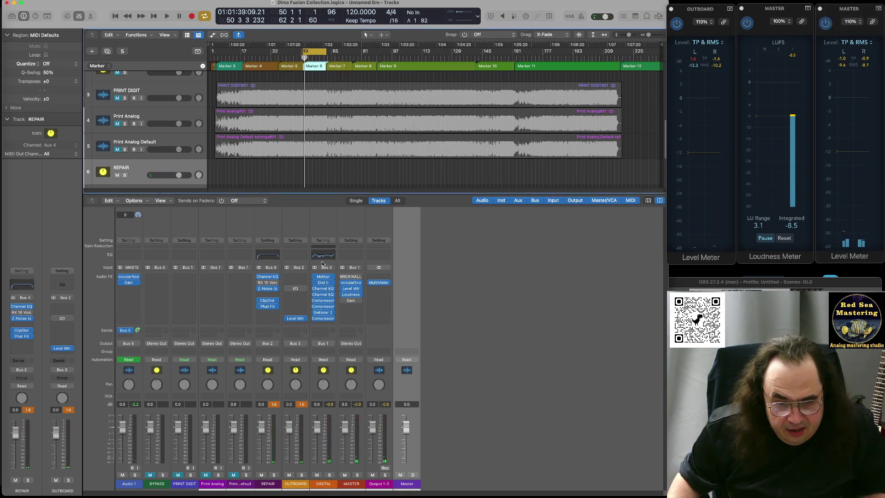
Step: Open the first Channel EQ on the DIGITAL channel and toggle its 5750 Hz high-shelf band on and off, leaving it off
left_click(325, 290)
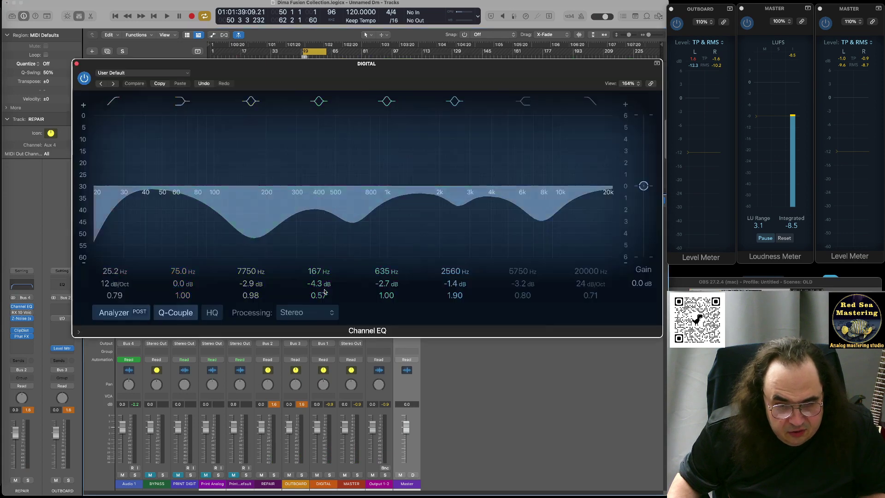
left_click(527, 103)
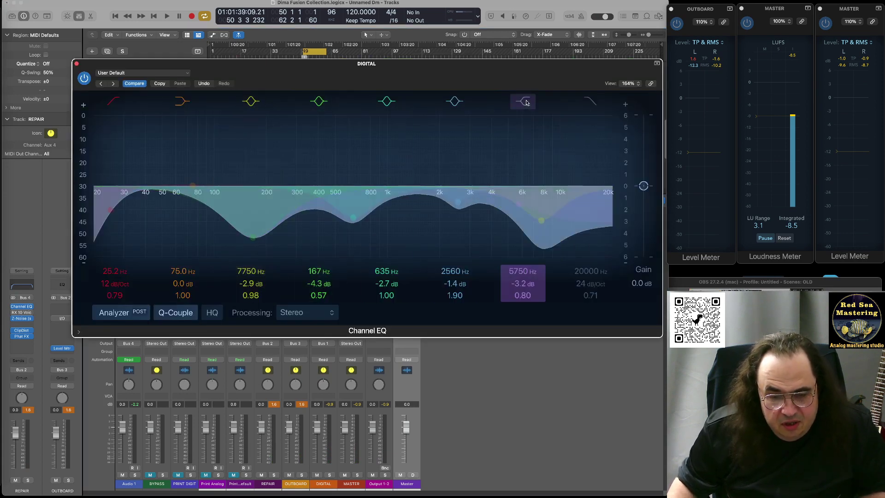
left_click(527, 103)
left_click(526, 102)
left_click(527, 102)
left_click(527, 102)
left_click(527, 102)
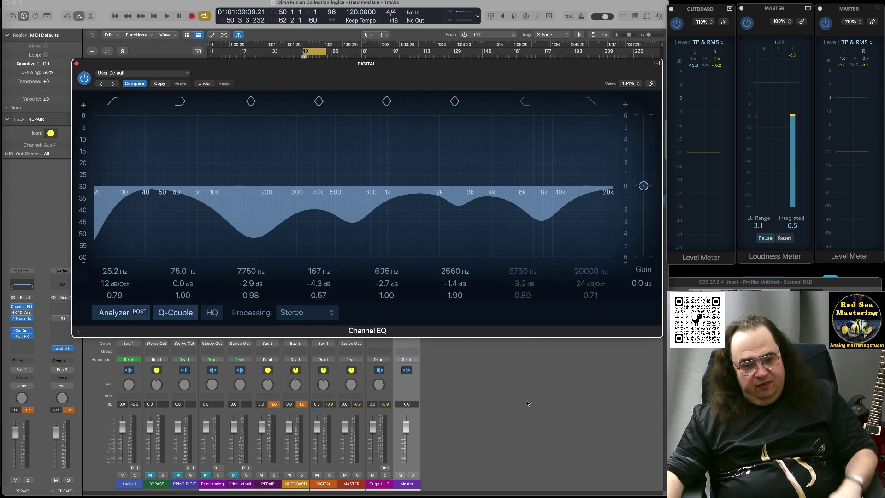
left_click(524, 104)
left_click(524, 104)
left_click(524, 104)
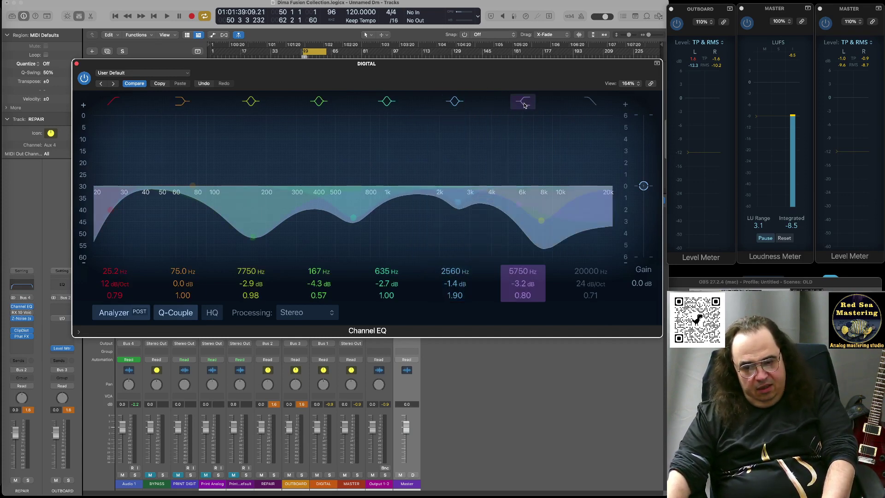
left_click(524, 104)
Step: During playback, set the Channel EQ's low cut to 26.2 Hz with a Q of 0.75, and enable the 20000 Hz high cut
key("space")
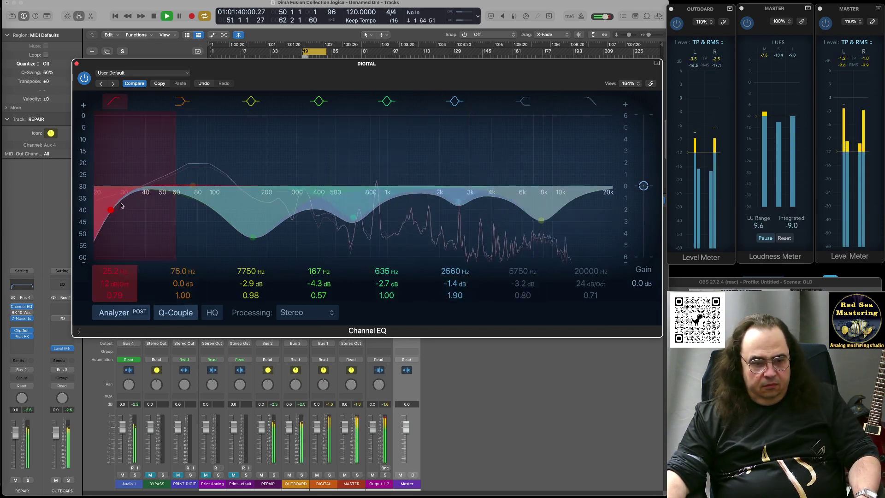
left_click_drag(111, 211, 114, 210)
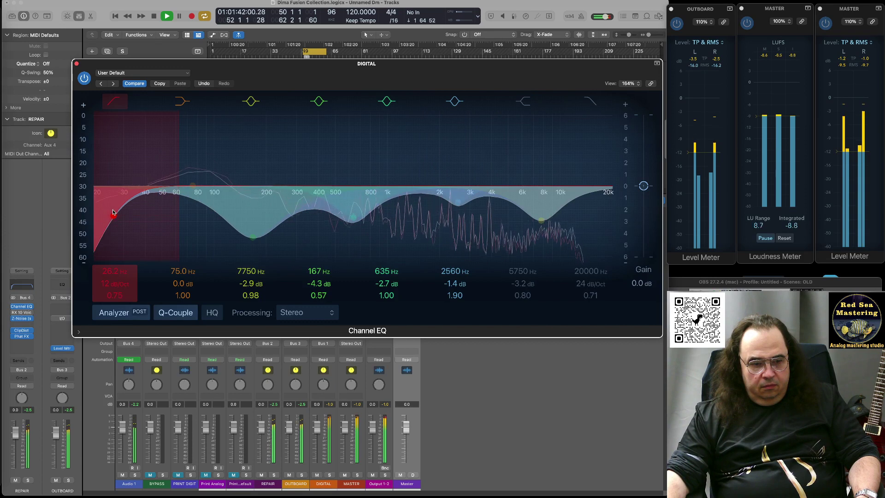
left_click(592, 102)
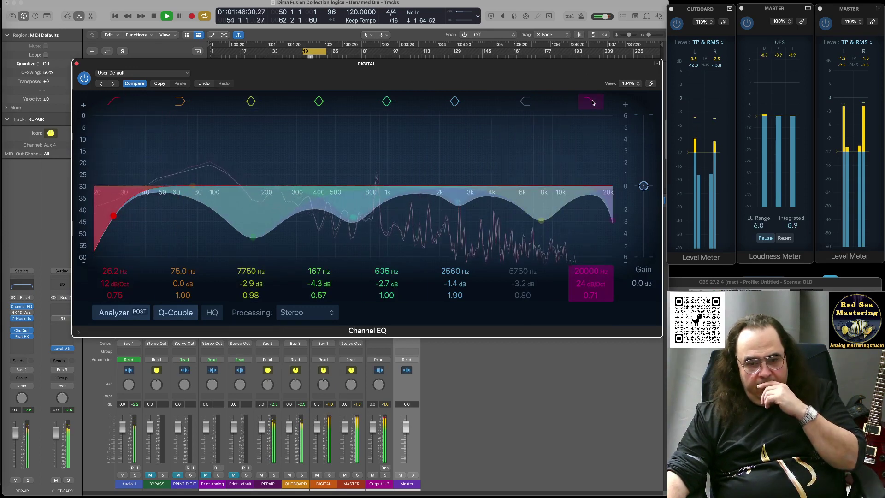
Step: Turn off the Channel EQ's 20000 Hz high cut, and audition its 5750 Hz high shelf on and off, leaving the shelf on
left_click(593, 102)
left_click(525, 103)
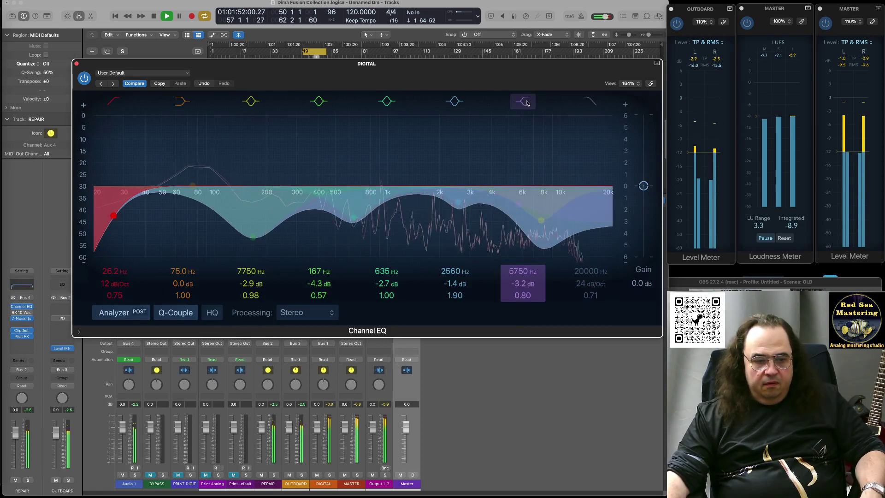
left_click(528, 102)
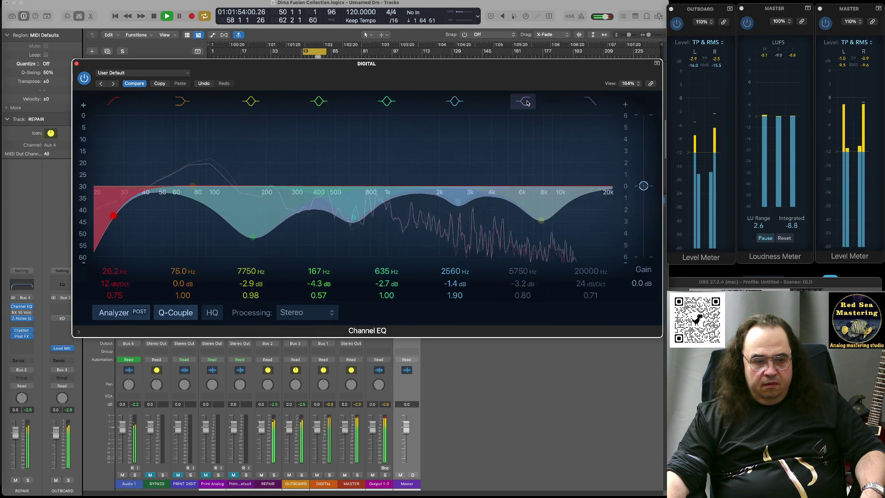
left_click(527, 103)
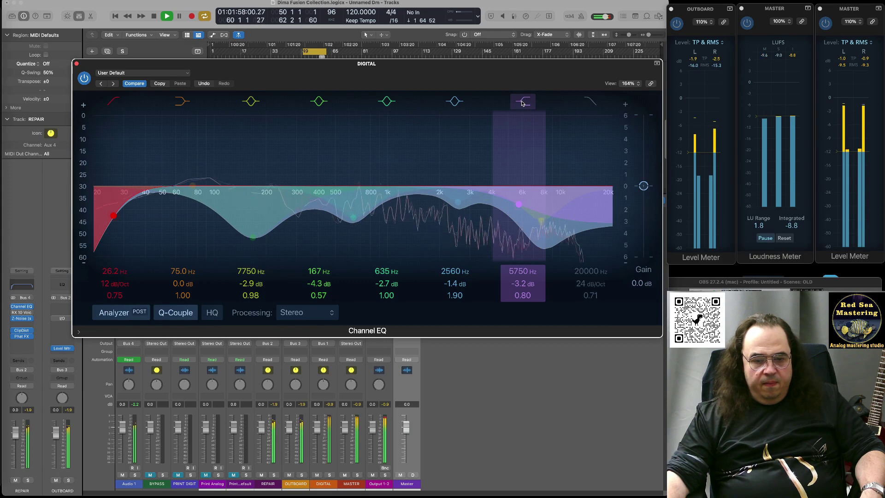
left_click(522, 103)
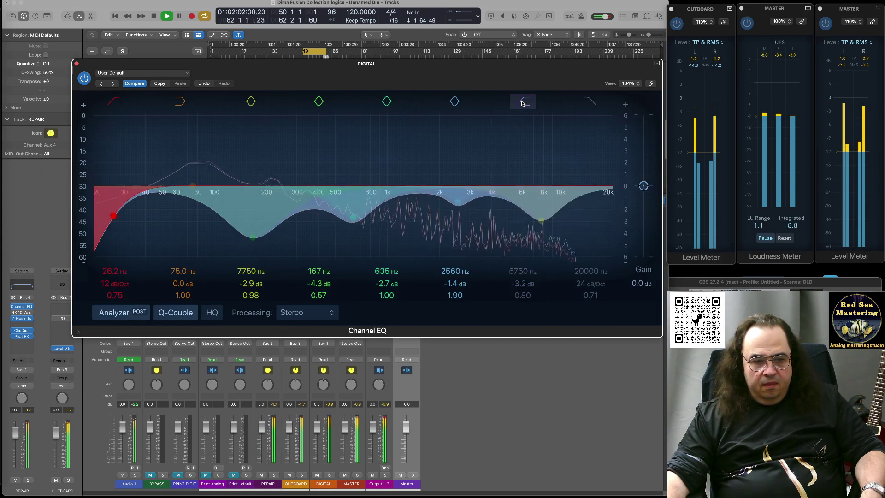
left_click(522, 103)
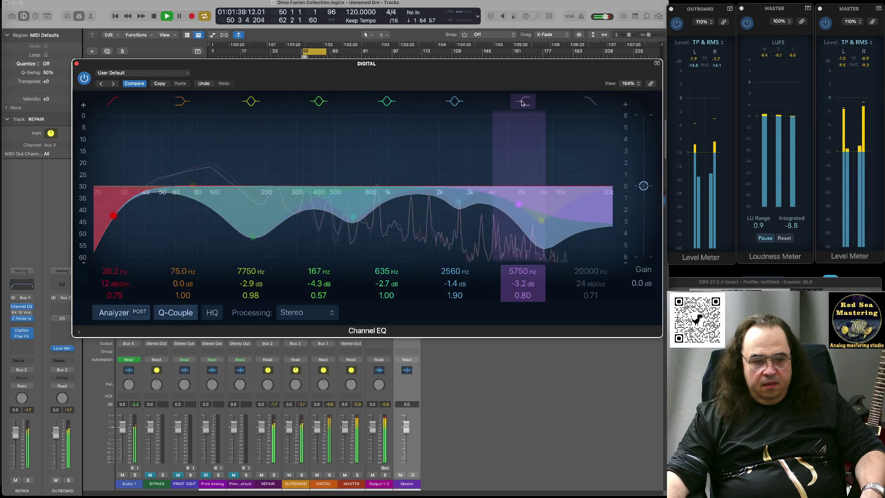
left_click(522, 104)
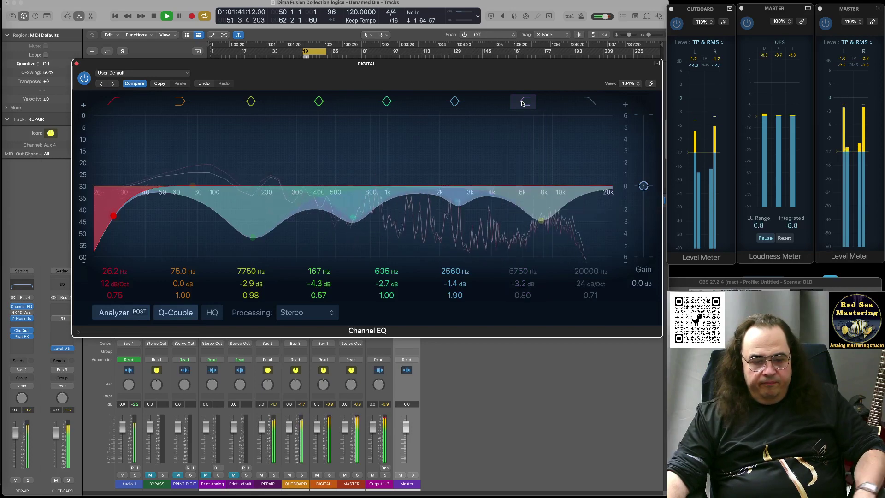
left_click(522, 104)
key("space")
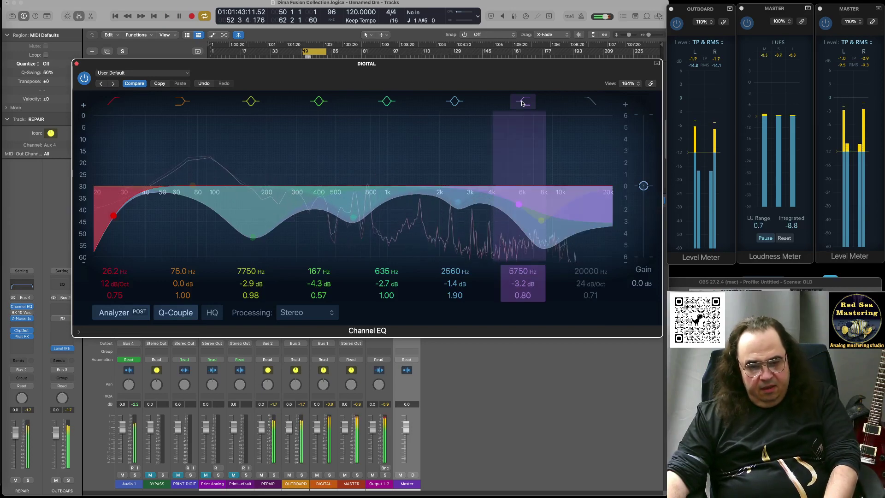
left_click(76, 64)
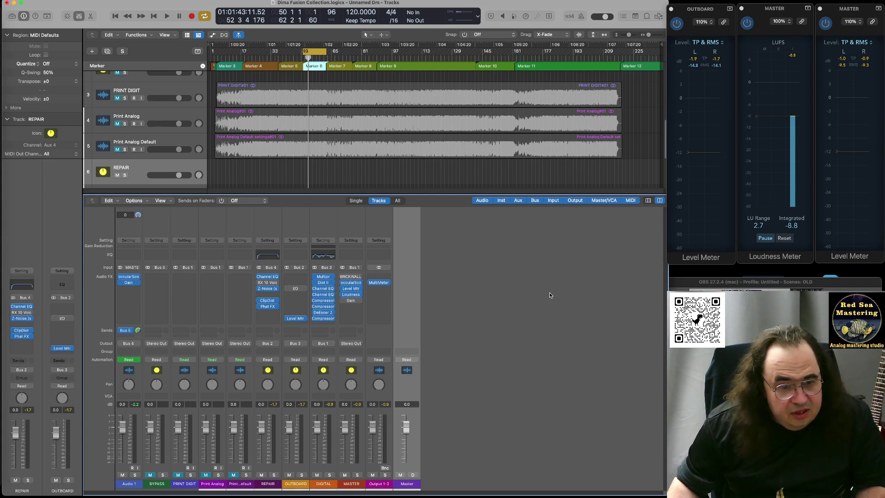
left_click(323, 240)
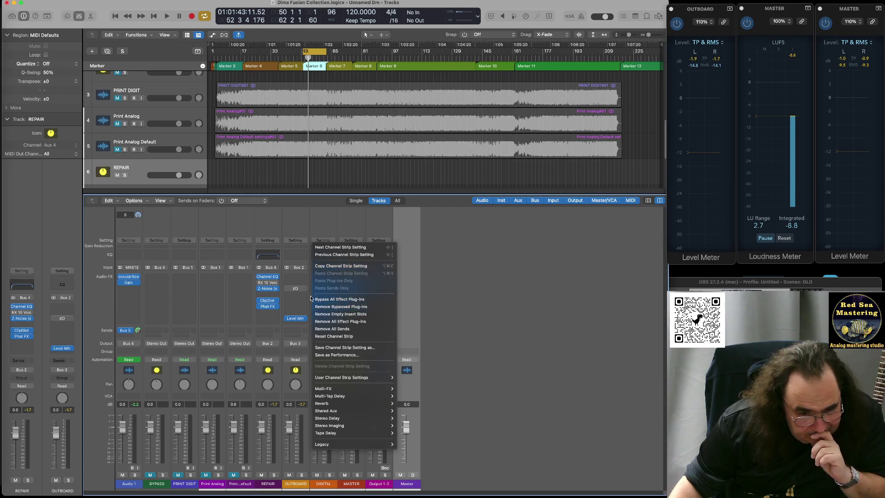
left_click(500, 331)
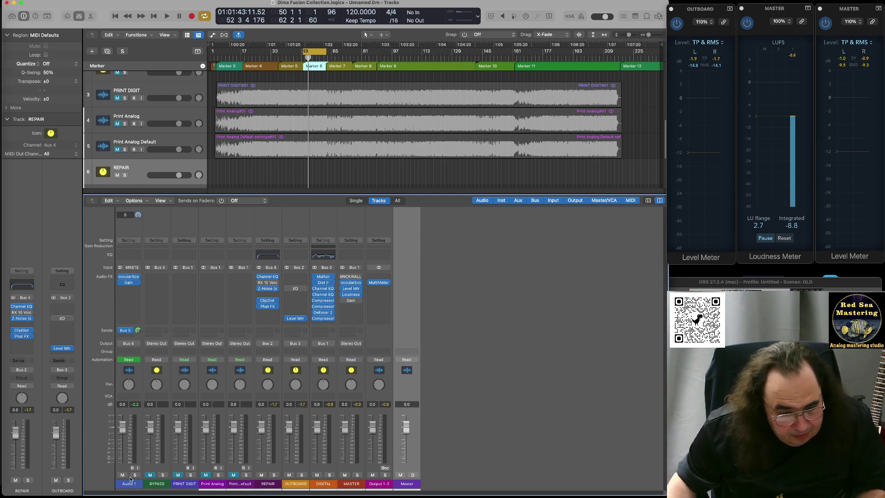
Step: Solo the PRINT DIGIT track instead of BYPASS, and during playback release its solo to compare the print with the live chain
left_click(163, 475)
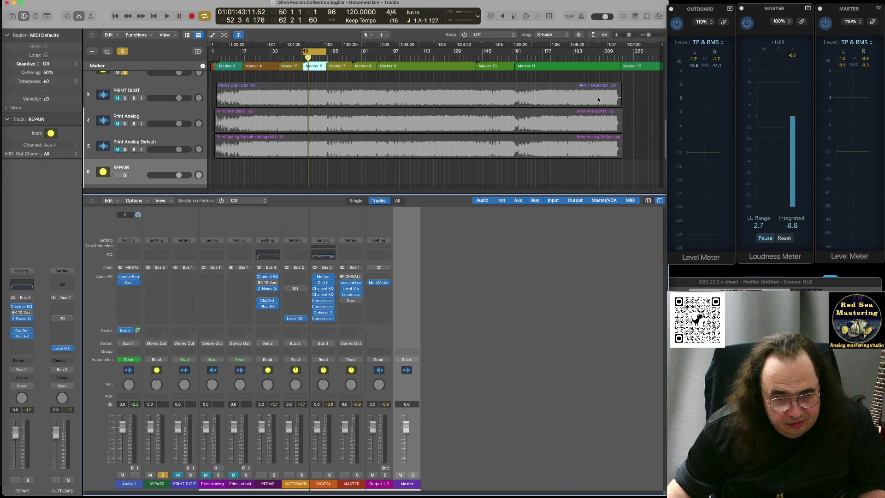
left_click(159, 89)
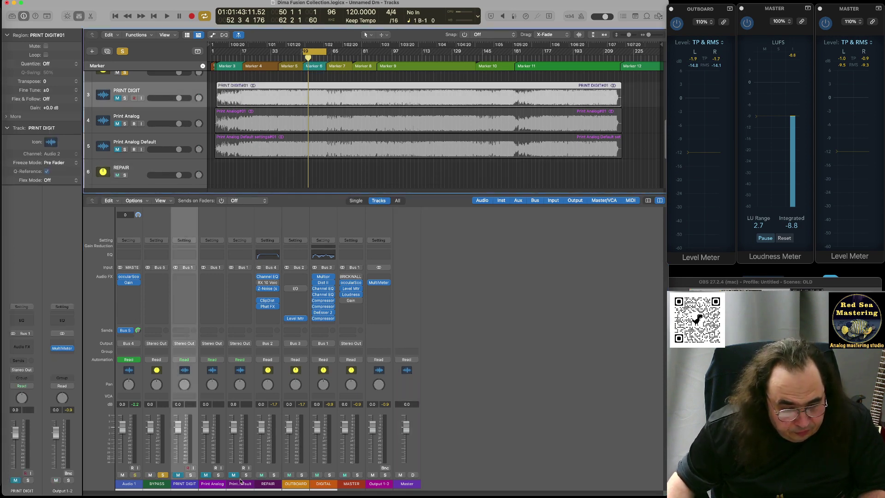
left_click(125, 98)
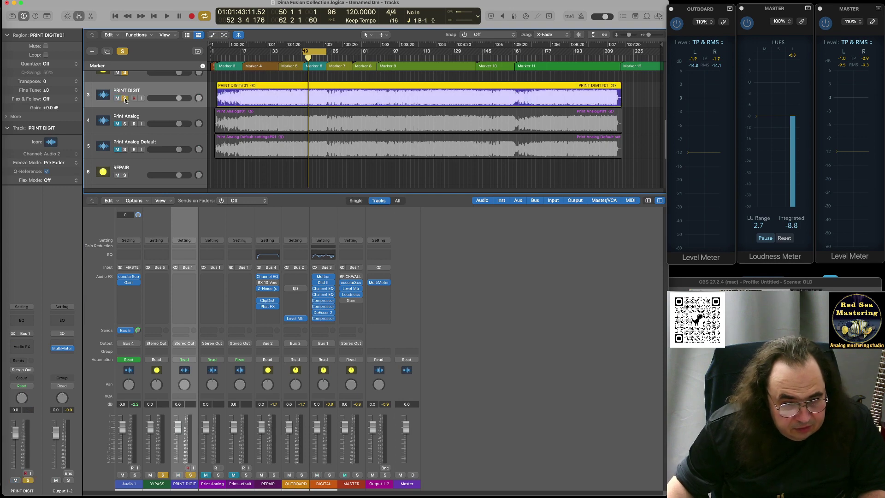
left_click(162, 475)
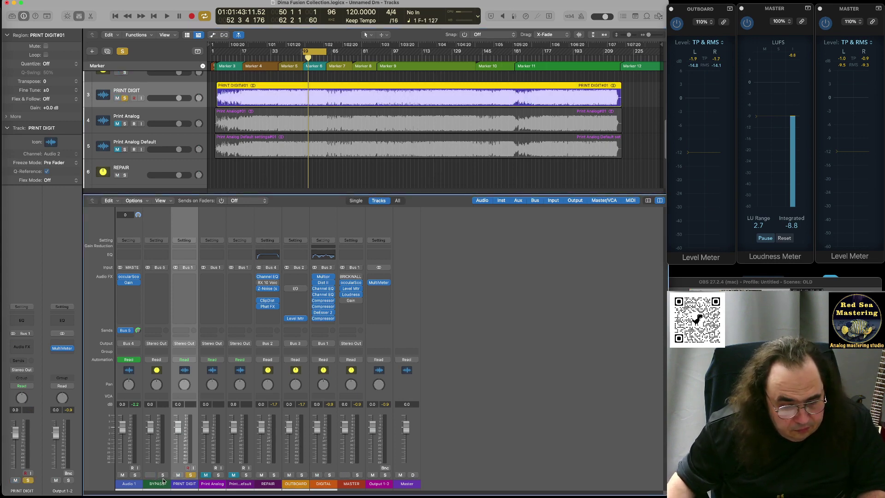
key("space")
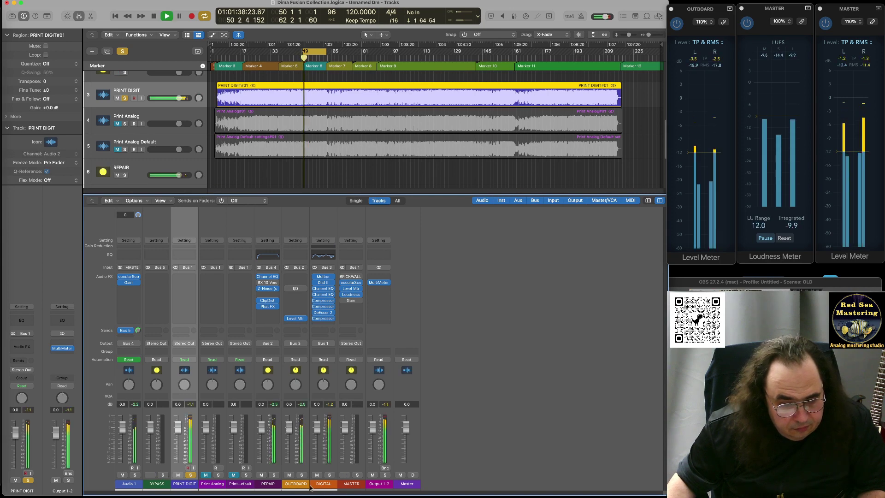
left_click(125, 98)
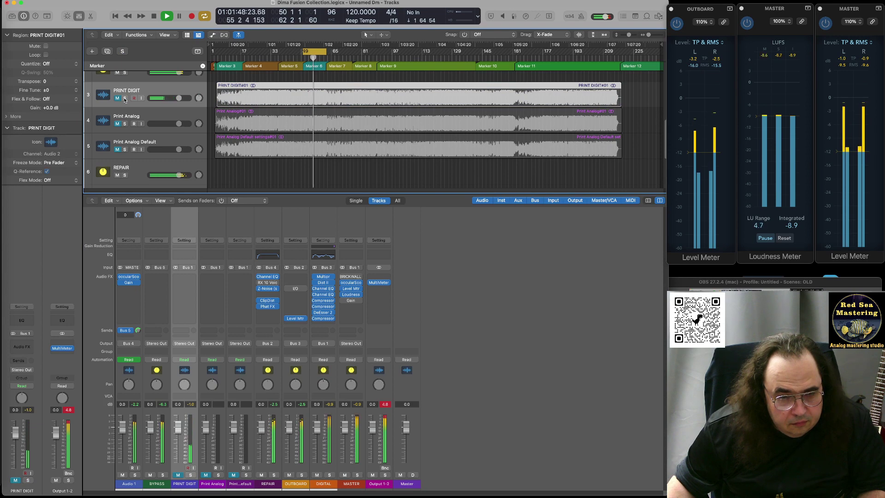
Step: Bypass all effect plug-ins on the DIGITAL channel and stop playback
left_click(323, 241)
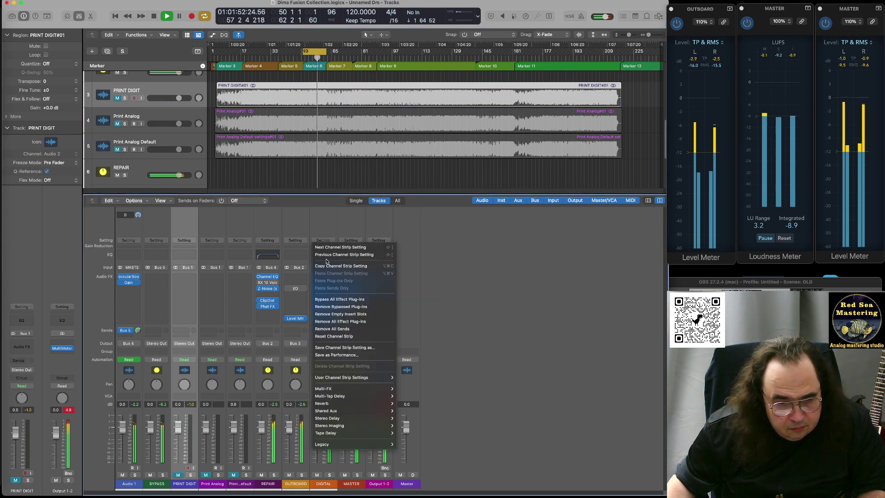
left_click(326, 299)
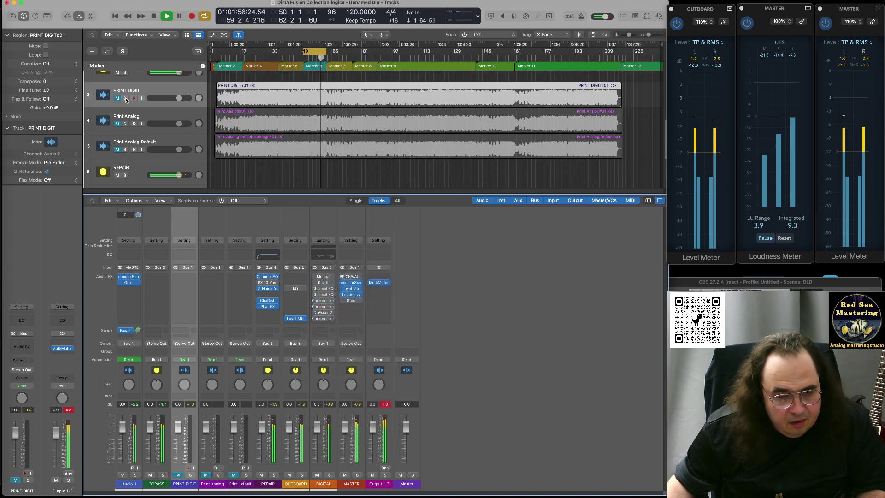
key("space")
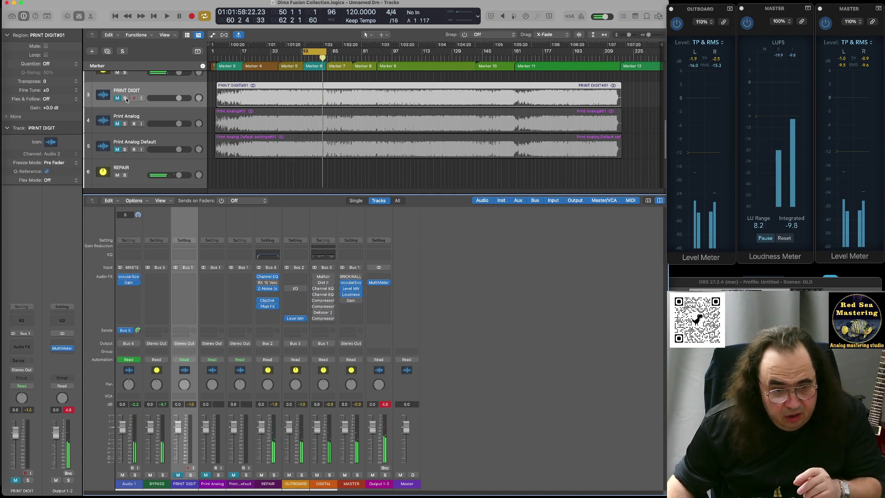
Step: Toggle the PRINT DIGIT solo during playback to compare the print with the bypassed DIGITAL chain, leaving playback stopped and the solo off
left_click(125, 98)
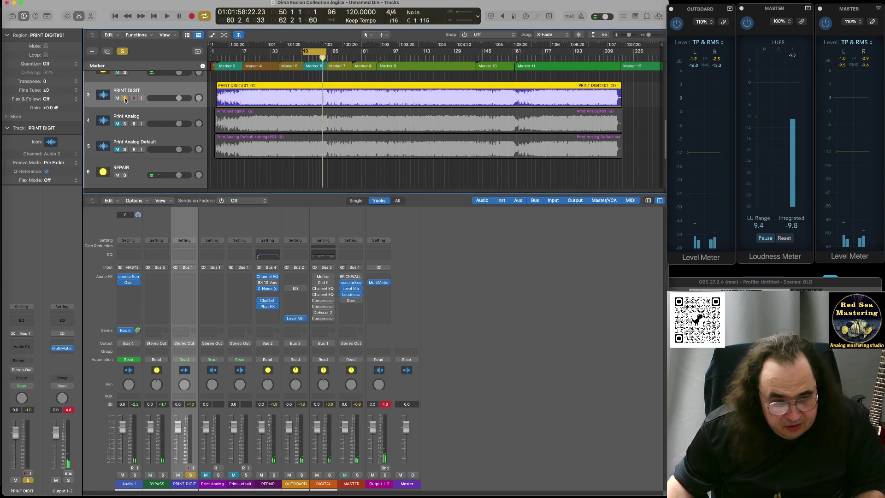
key("space")
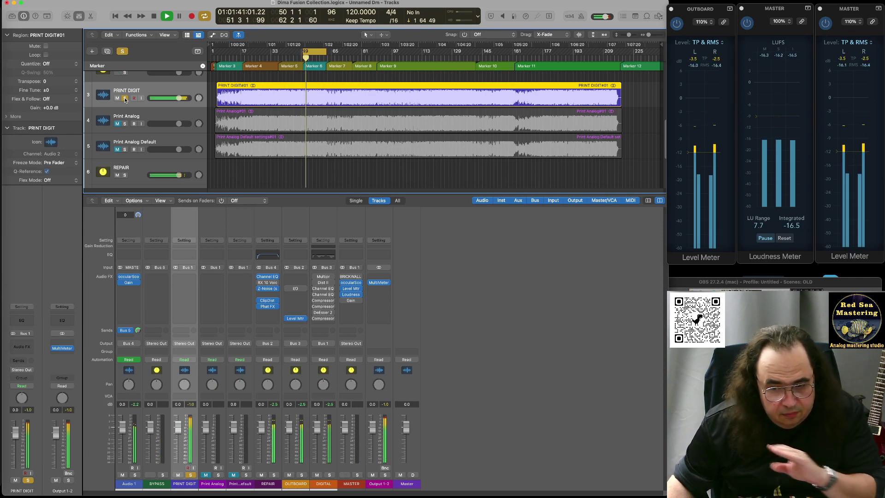
left_click(125, 99)
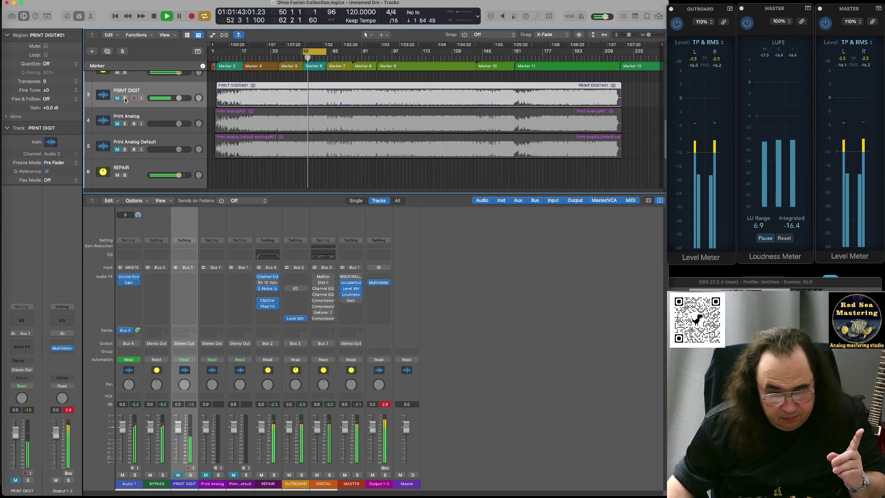
left_click(125, 98)
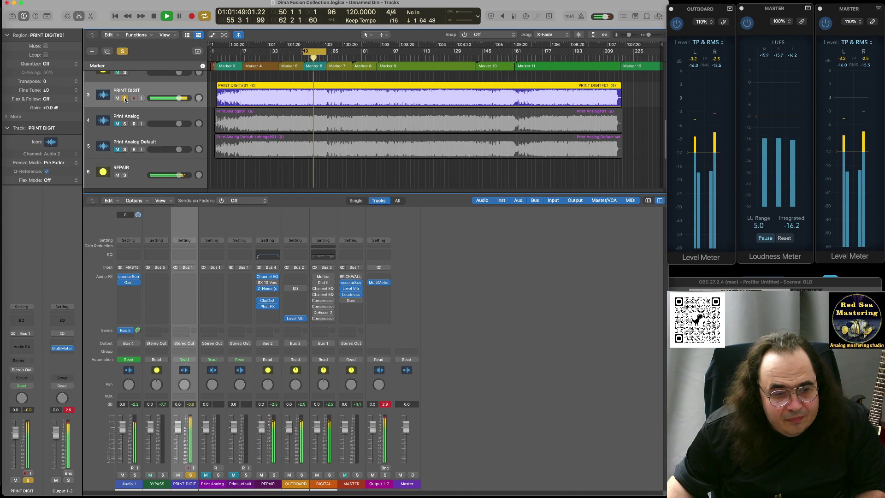
key("space")
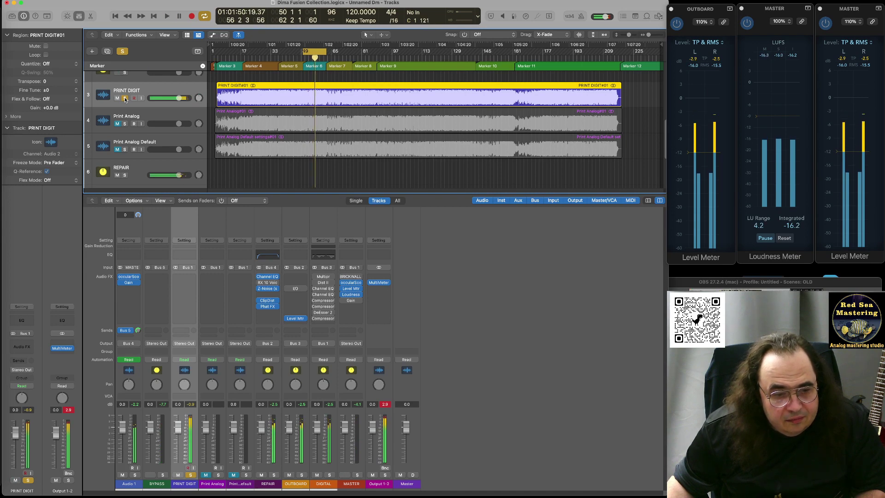
left_click(125, 99)
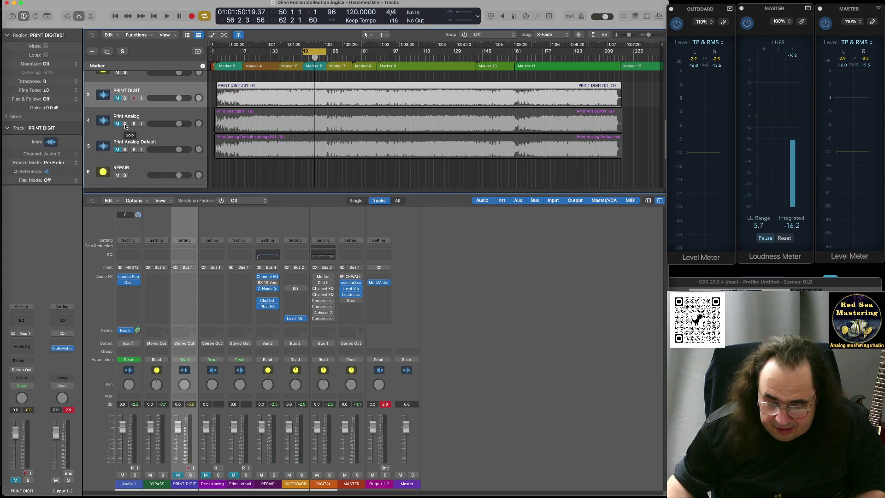
Step: Extend the start of the cycle range back to bar 37, at the beginning of Marker 5
key("space")
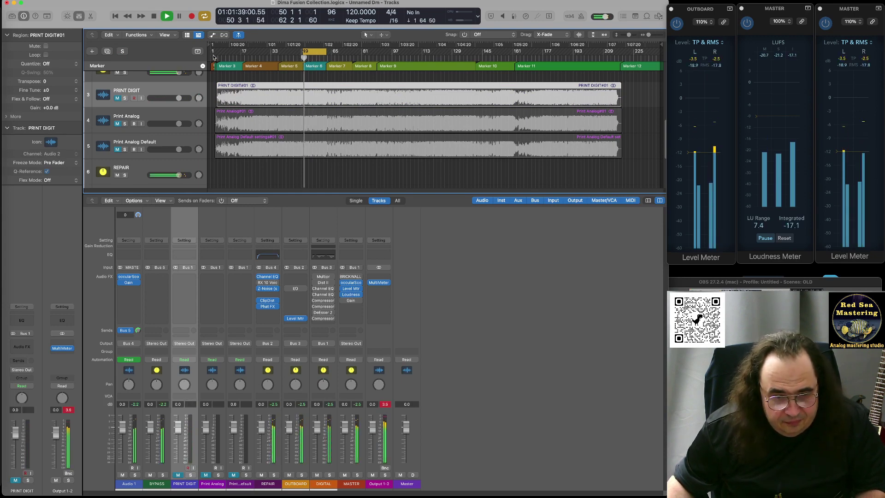
left_click(295, 65)
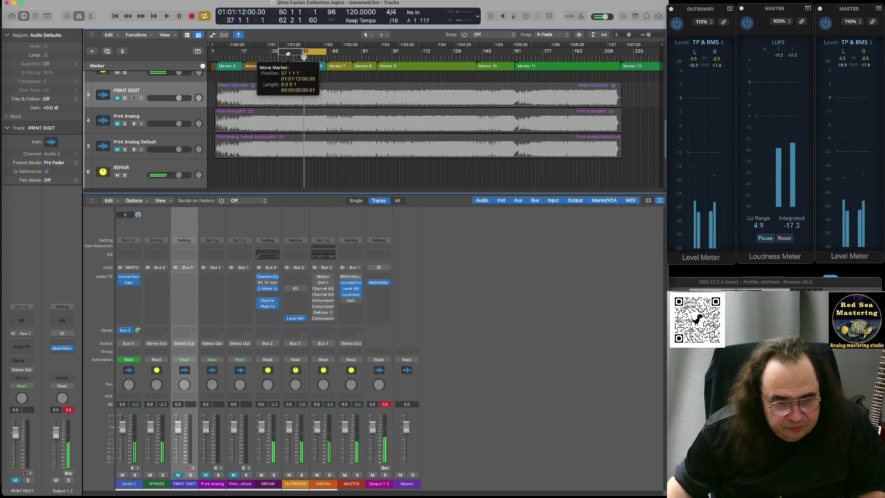
left_click_drag(307, 51, 326, 82)
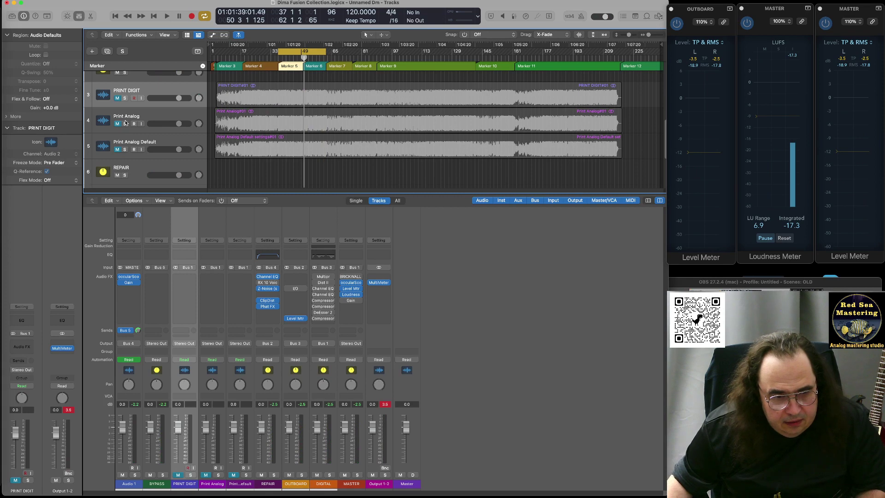
Step: Play the extended range and toggle the Print Analog solo to compare that print with the unsoloed mix, leaving the solo off
key("space")
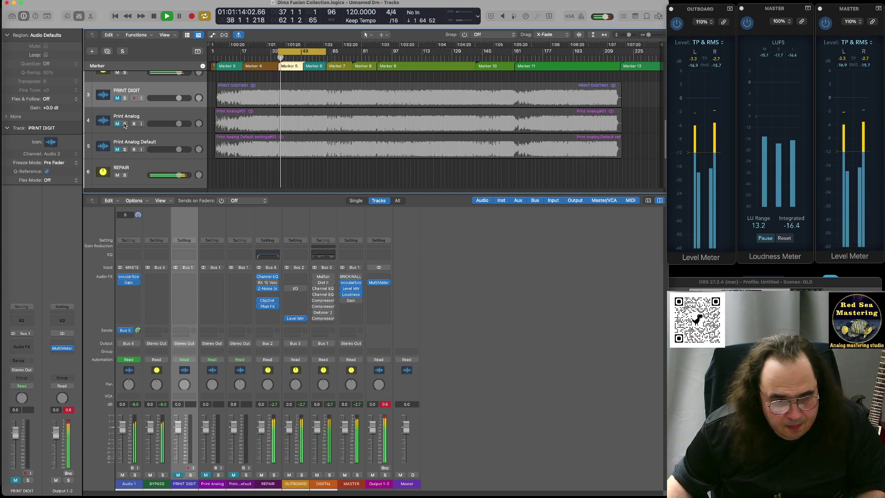
left_click(125, 124)
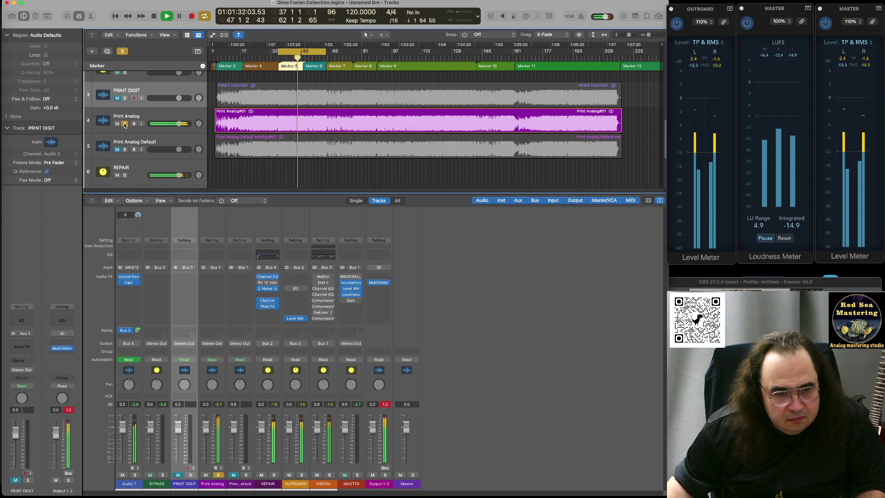
left_click(125, 125)
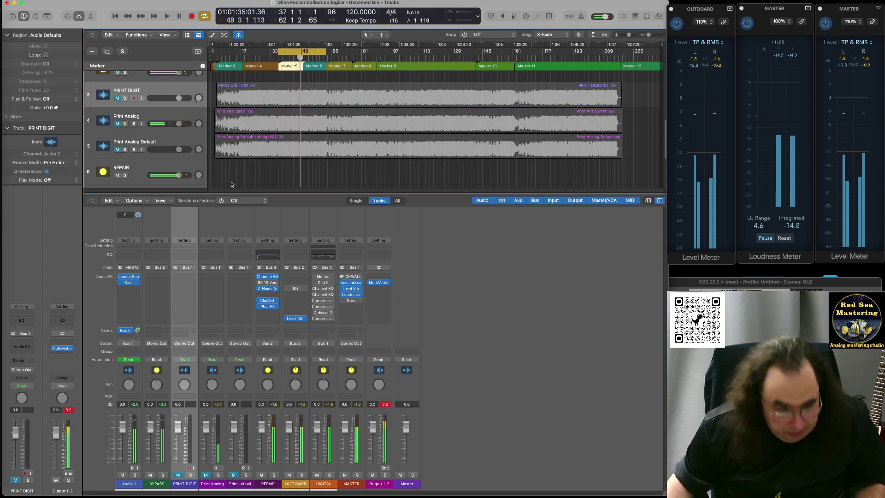
Step: Hide the mixer and enlarge the tracks vertically to examine the PRINT DIGIT, Print Analog and Print Analog Default waveforms
key("x")
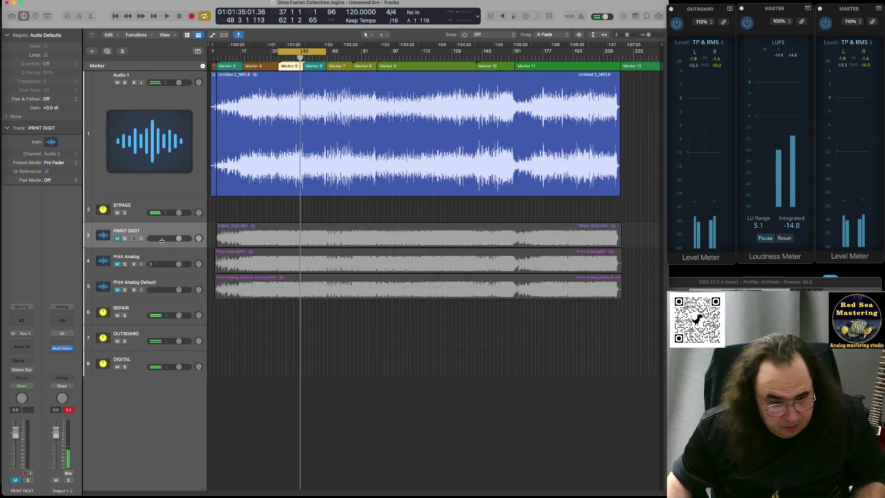
key("super+Down")
key("super+Down")
key("super+Down")
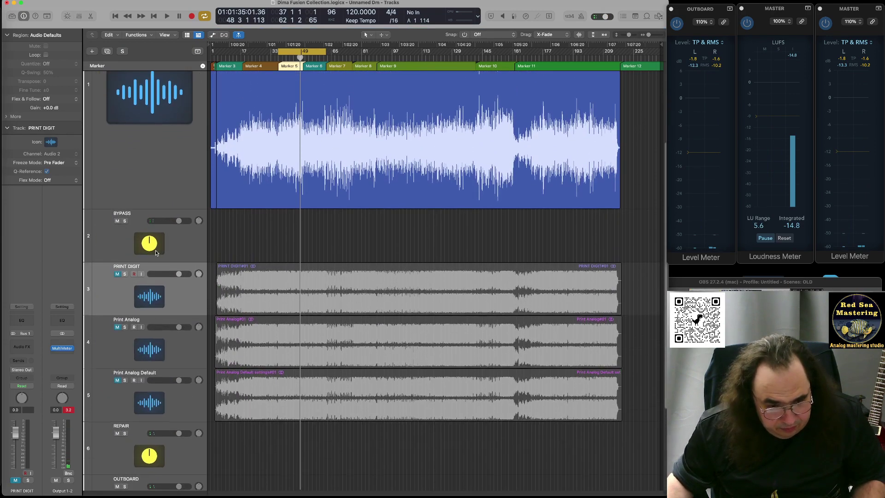
scroll(156, 250, "down", 5)
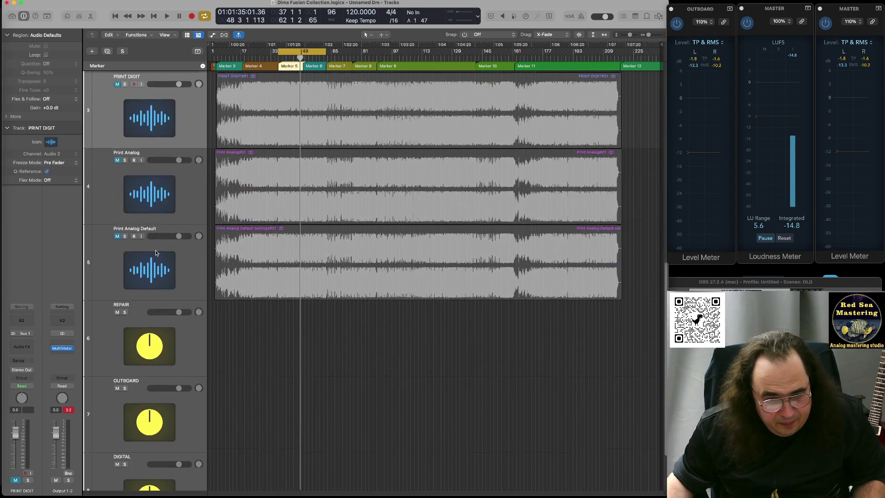
scroll(155, 253, "down", 1)
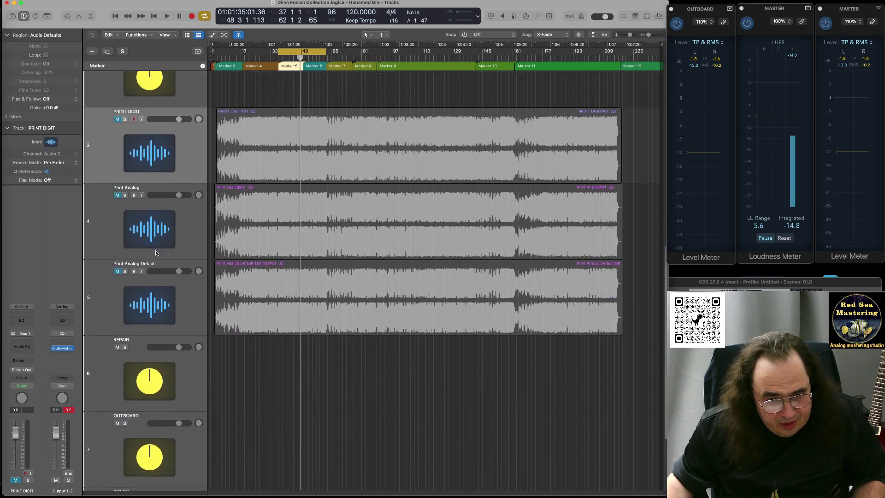
Step: Extend the end of the cycle range to bar 141, at the end of Marker 9, during playback, leaving playback stopped
key("space")
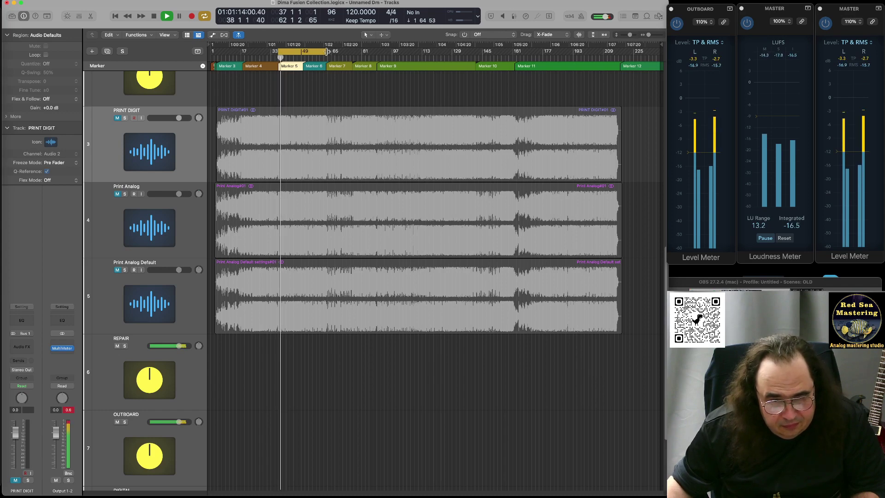
left_click_drag(334, 57, 475, 79)
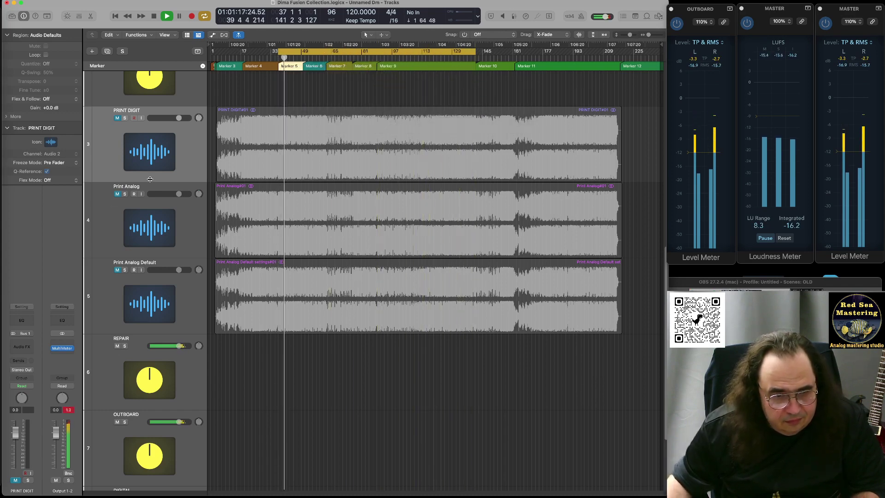
key("space")
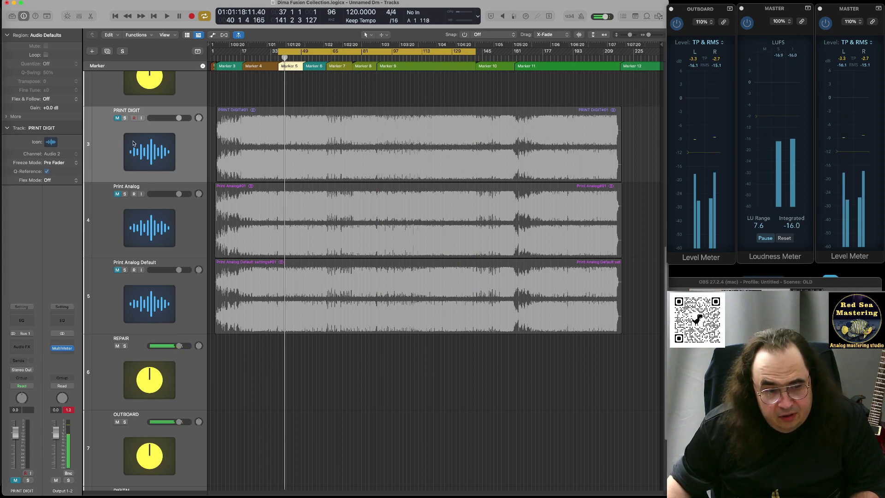
Step: With playback stopped, switch the PRINT DIGIT solo on and off, followed by the Print Analog solo, leaving both off
left_click(124, 118)
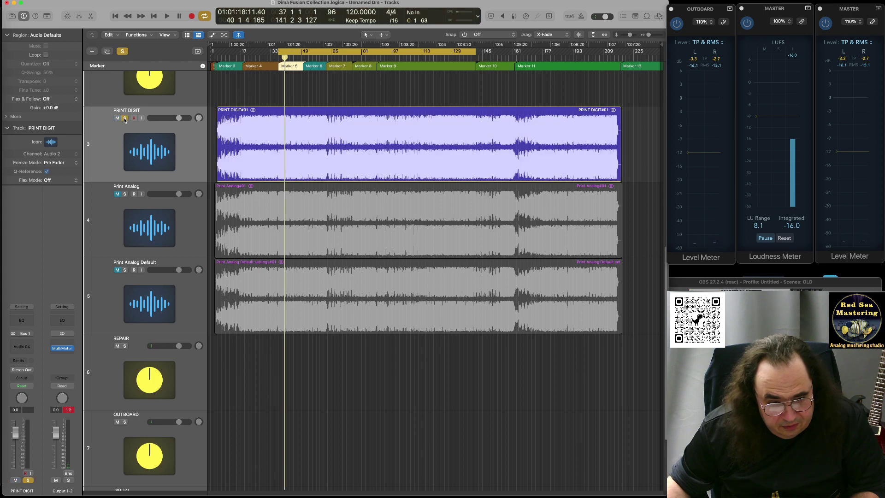
left_click(124, 118)
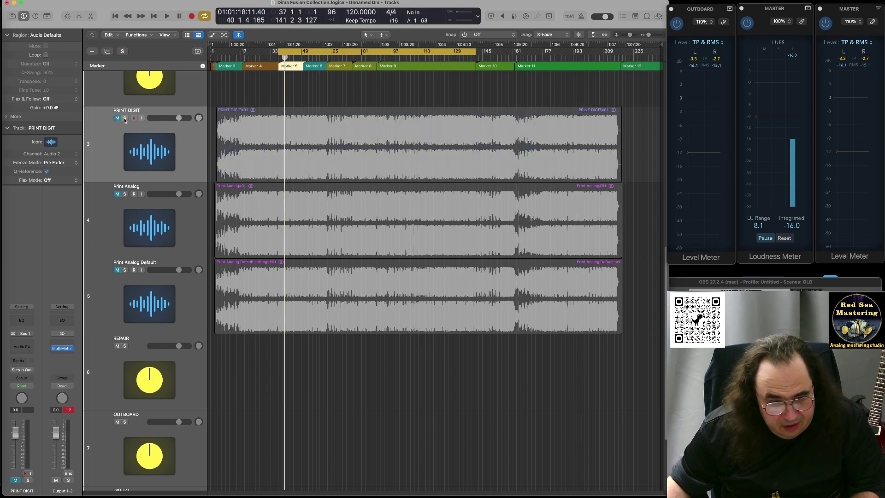
left_click(125, 194)
left_click(125, 195)
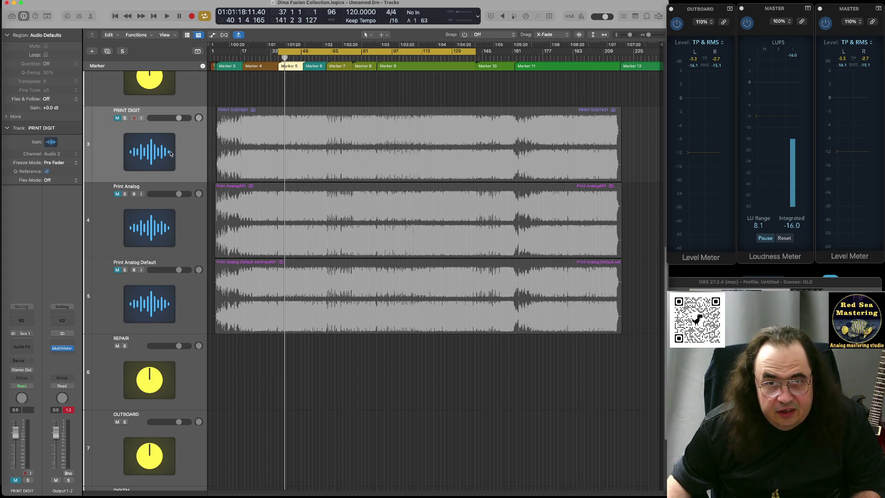
Step: Play the unsoloed mix from bar 37, jump the playhead to about bar 62 at the end of Marker 6, and stop playback
key("space")
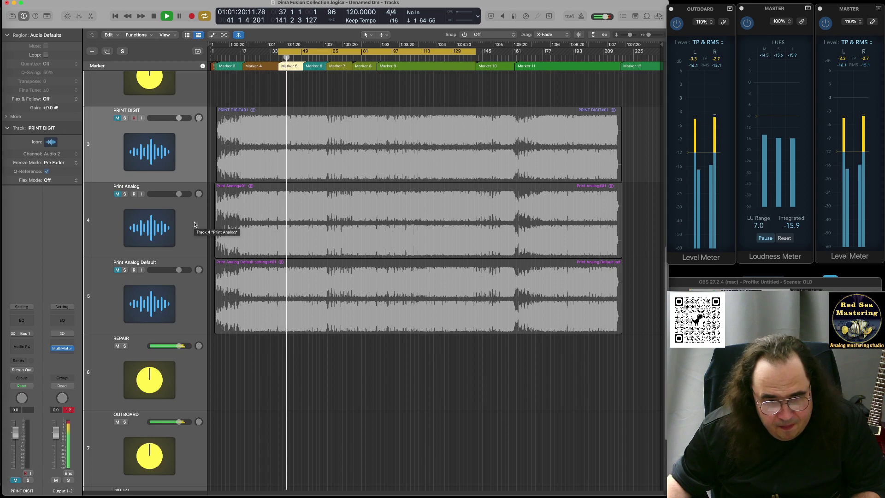
left_click(324, 55)
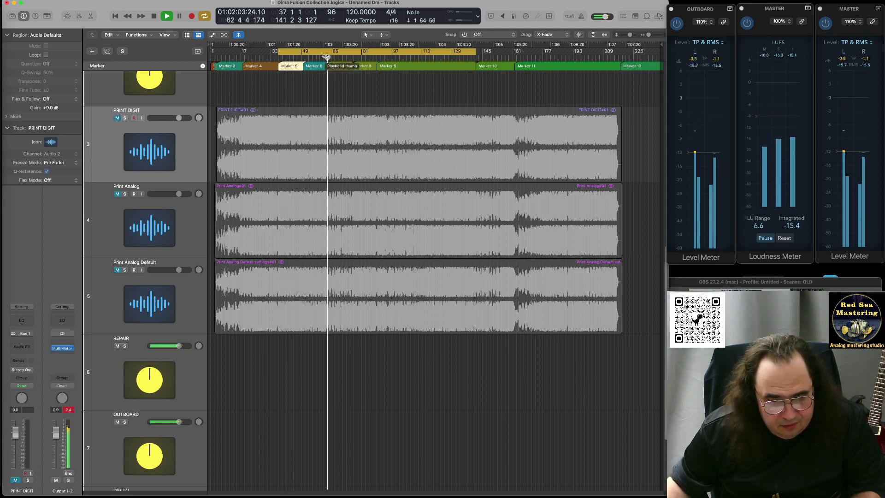
key("space")
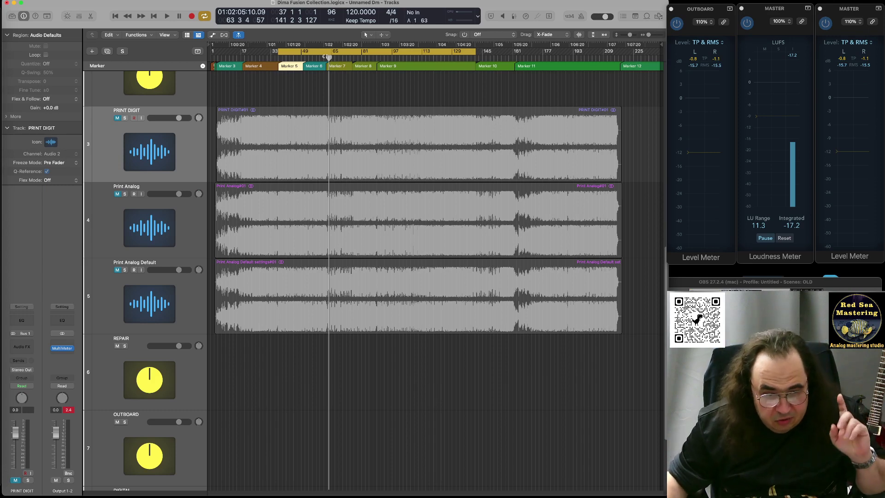
Step: Select the Print Analog Default track and solo it during playback of the cycle range
left_click(187, 292)
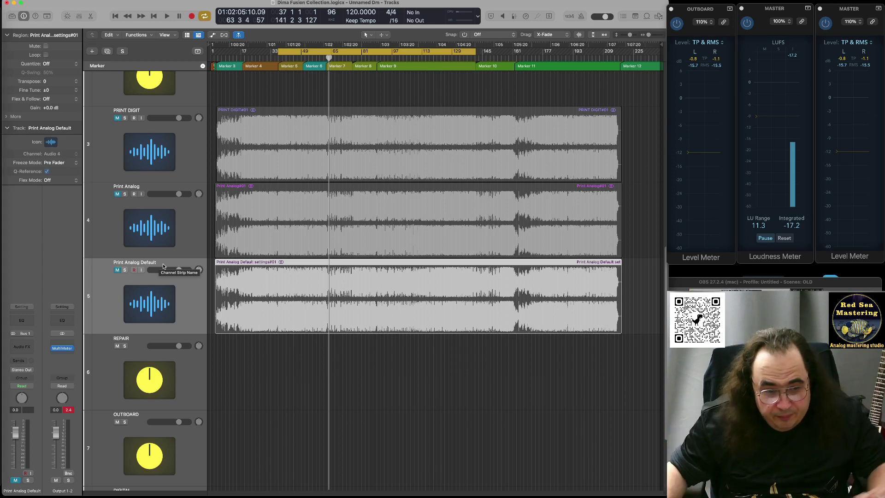
key("space")
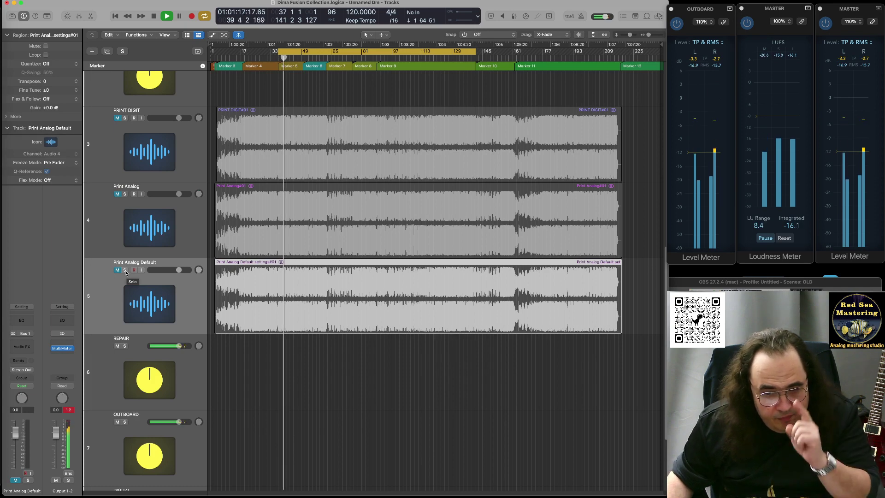
left_click(125, 270)
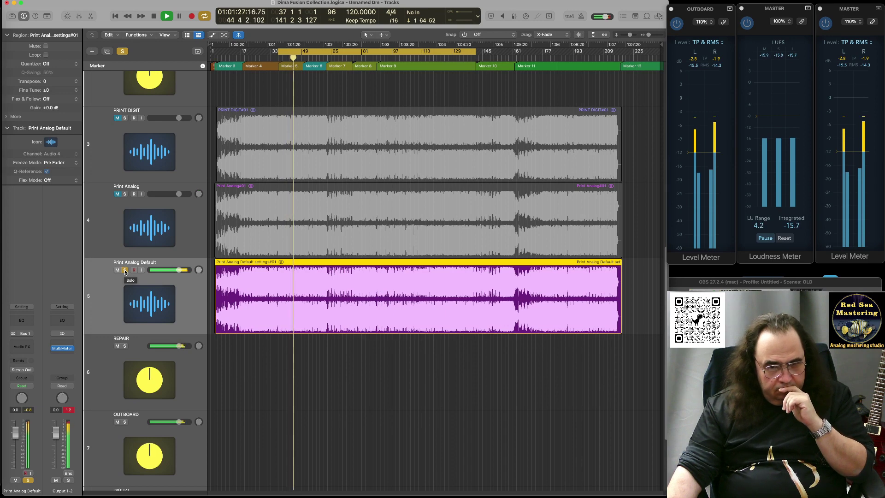
Step: Set the cycle range to Marker 9, starting at bar 89, and play its beginning with Print Analog Default soloed, leaving playback stopped
left_click(387, 66)
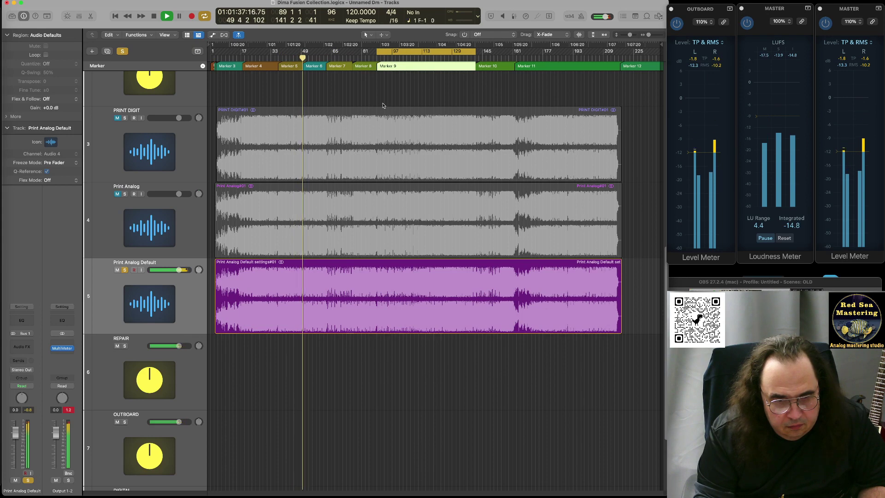
key("Return")
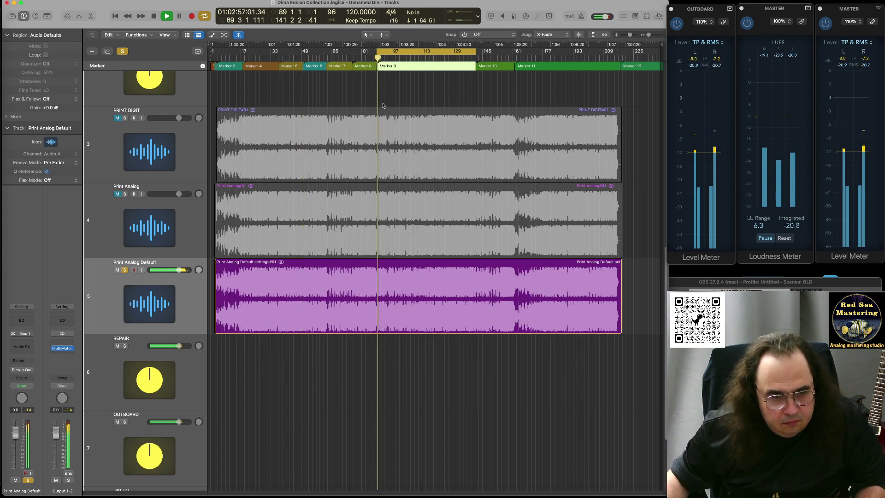
key("space")
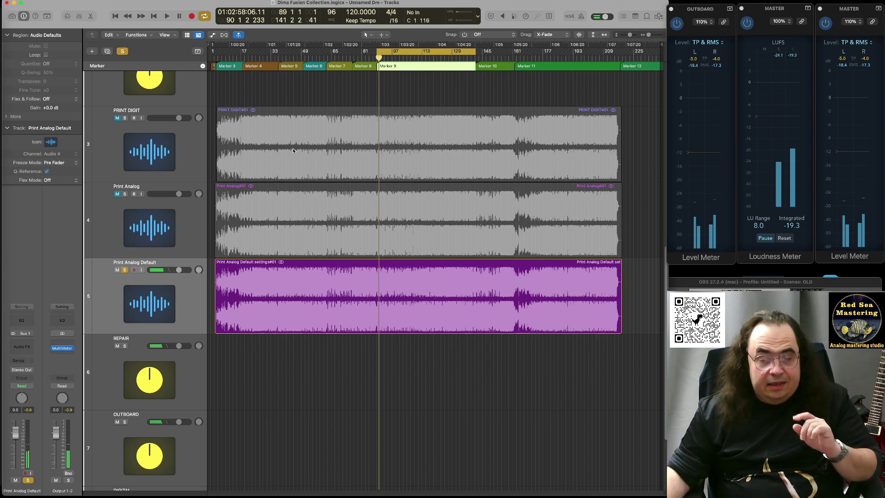
Step: Play short passages of Marker 9 with the Print Analog Default solo alternately off and on, leaving it soloed and playing
left_click(125, 271)
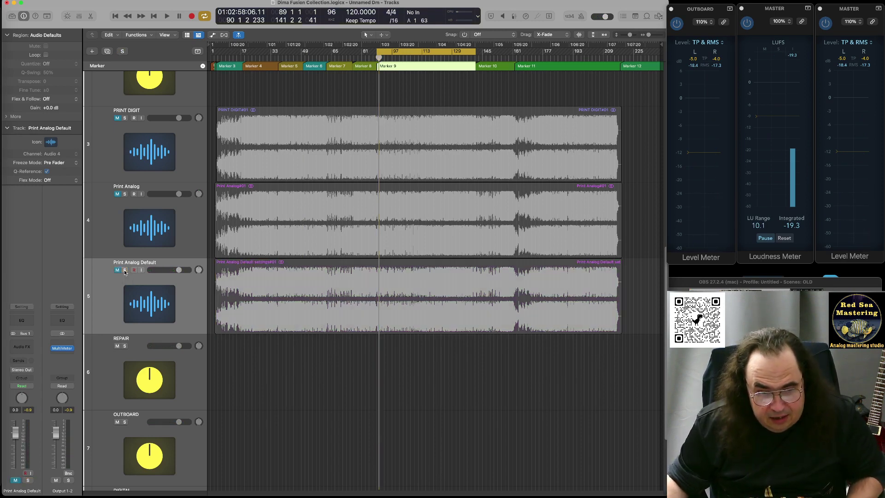
key("space")
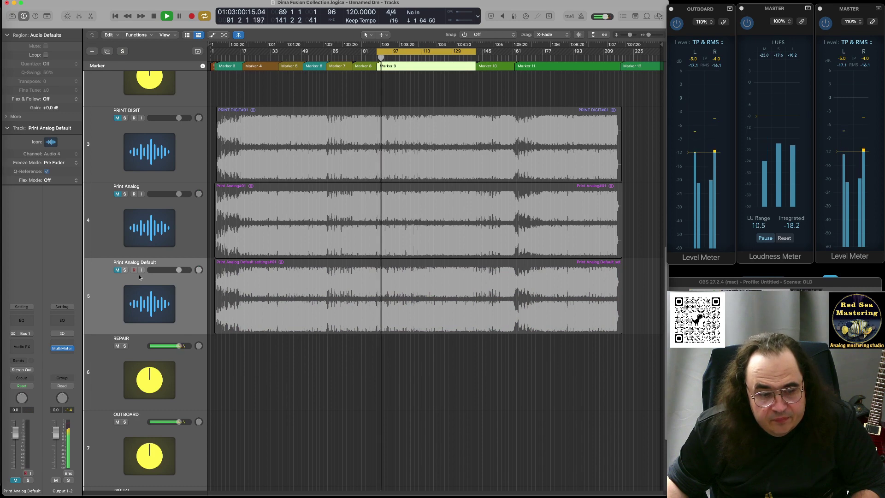
key("space")
left_click(125, 270)
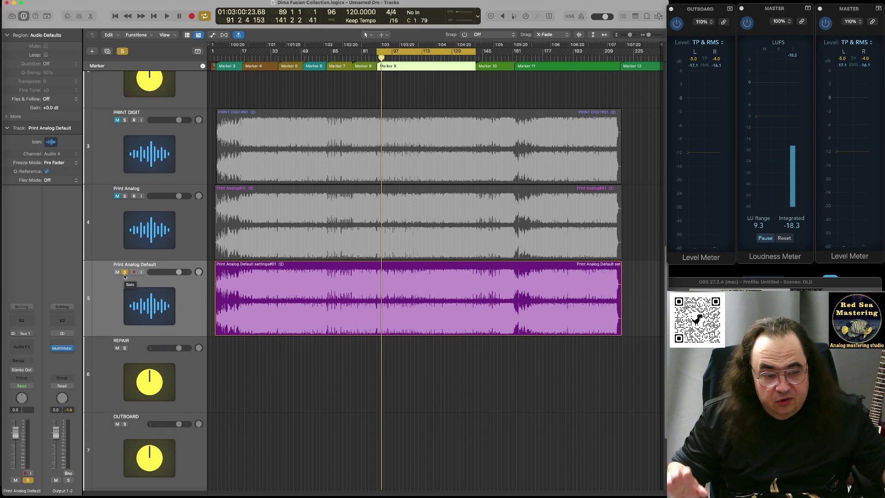
key("space")
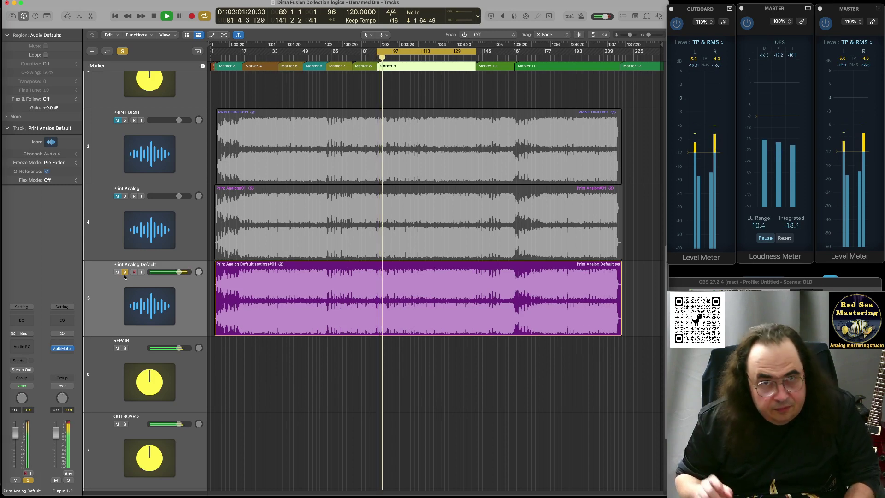
key("space")
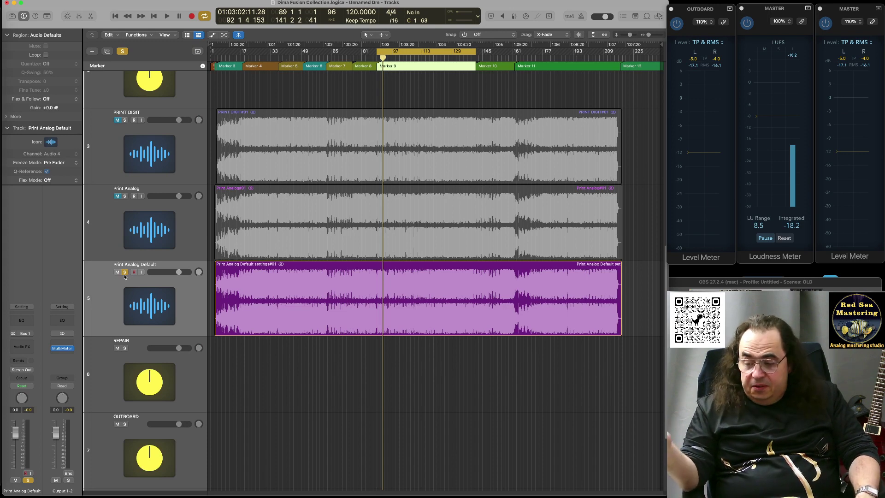
left_click(125, 272)
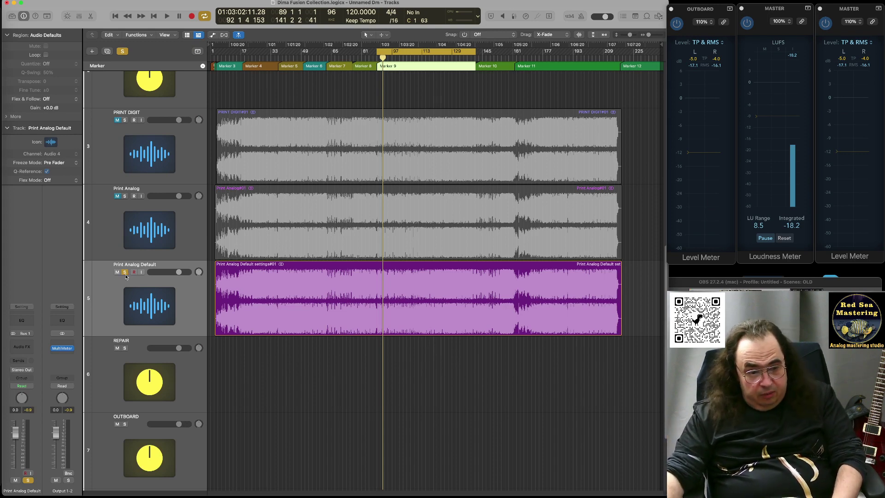
key("space")
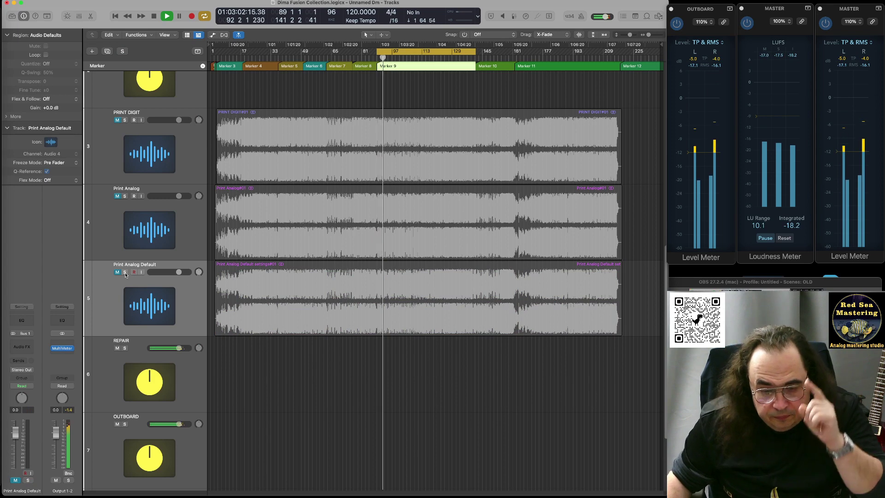
left_click(124, 273)
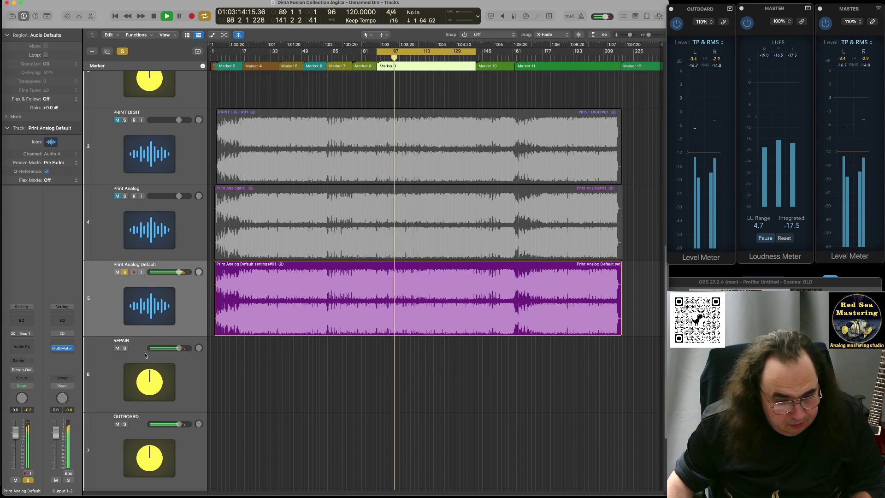
Step: Temporarily mute Output 1-2 while moving the solo from Print Analog Default to Print Analog during playback
left_click(117, 425)
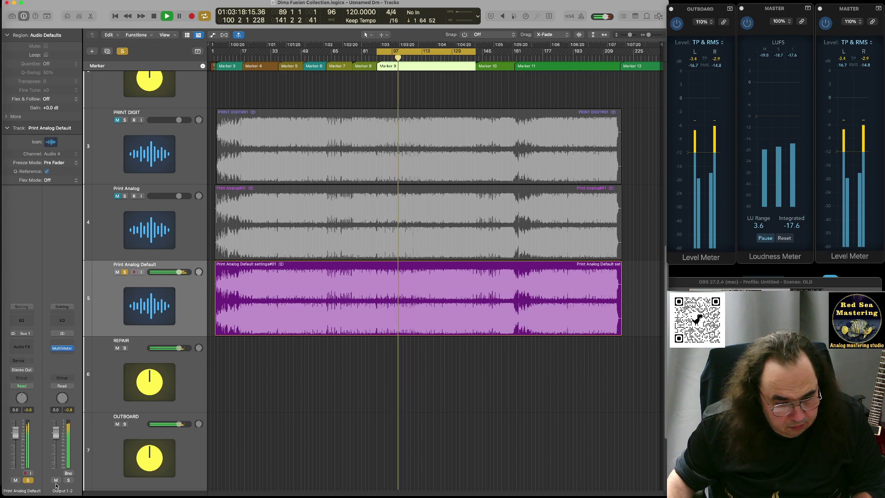
left_click(56, 481)
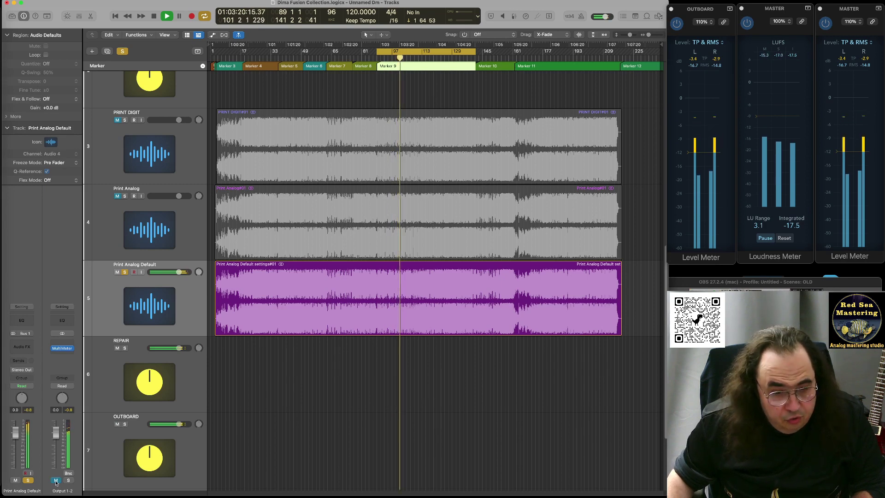
left_click(124, 272)
left_click(117, 272)
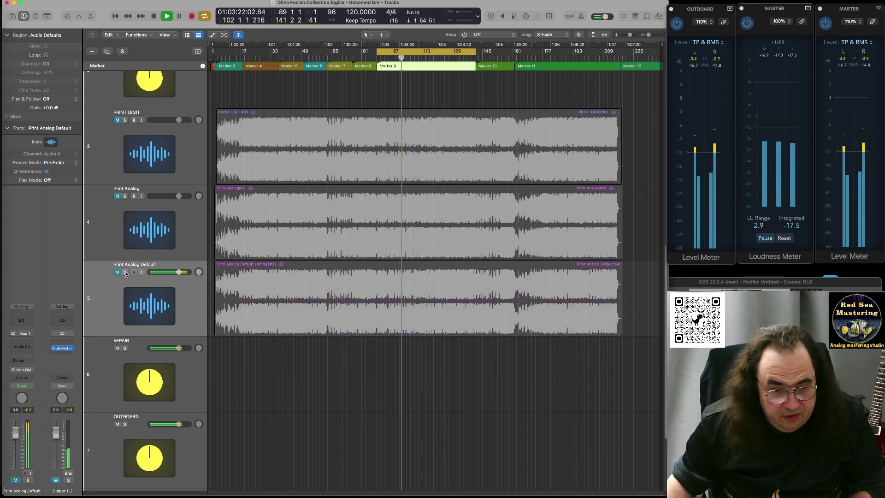
left_click(125, 196)
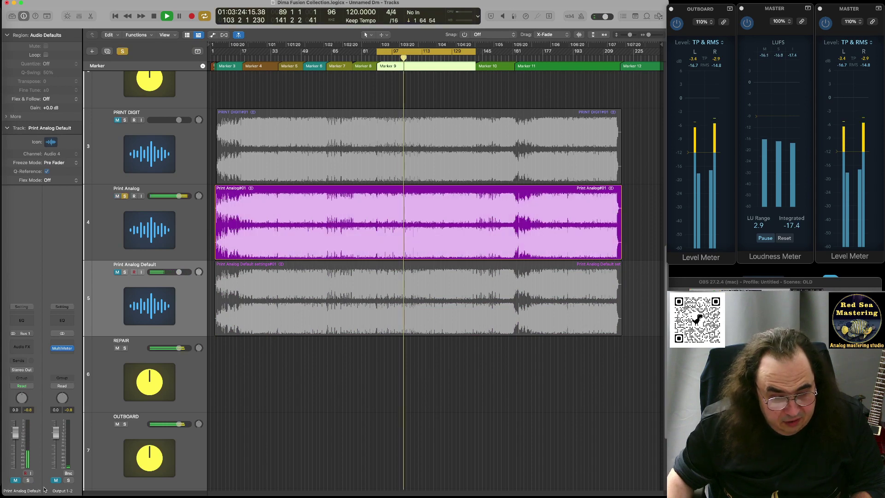
left_click(57, 481)
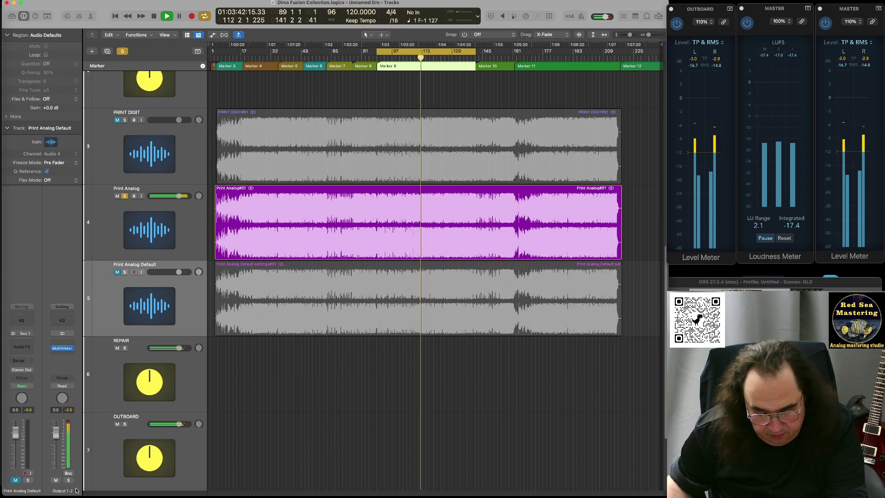
Step: Alternate the solo between Print Analog and PRINT DIGIT during Marker 9 playback to compare the prints, ending with Print Analog soloed
scroll(76, 490, "down", 3)
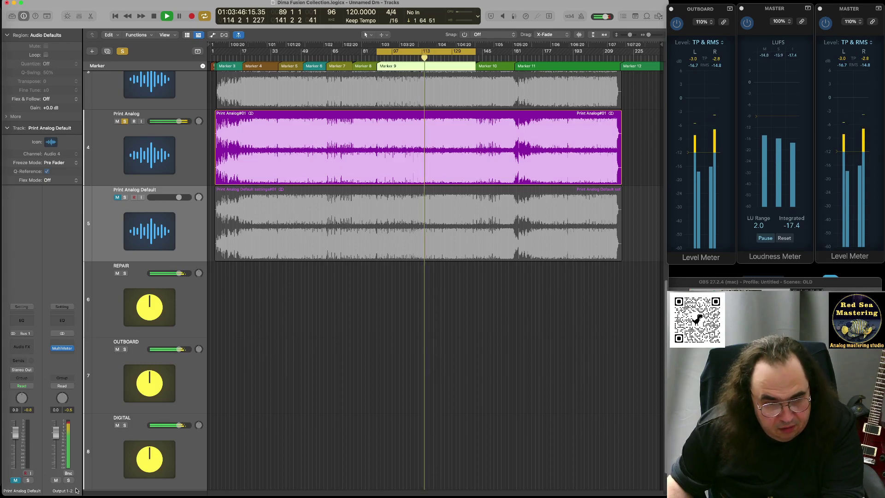
scroll(147, 326, "up", 3)
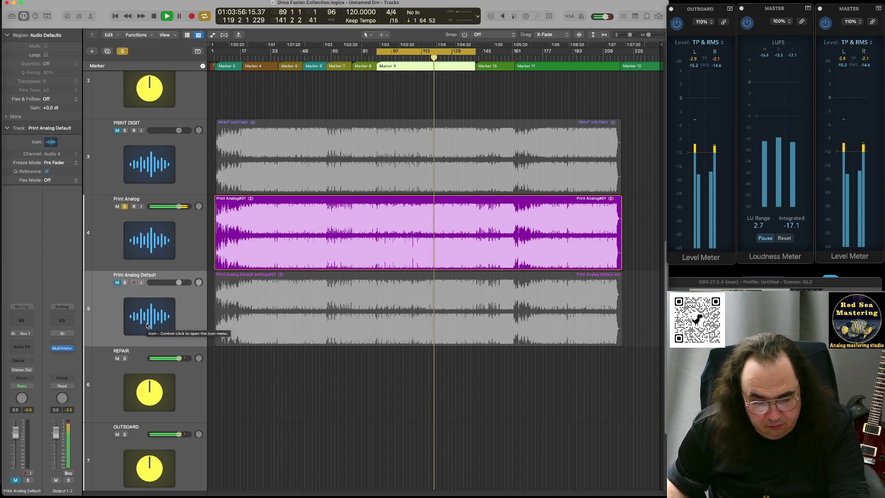
left_click(125, 207)
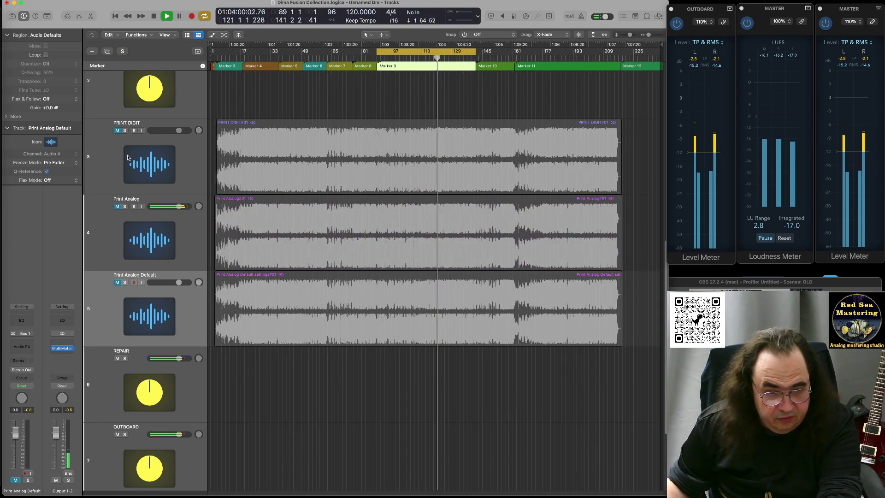
left_click(125, 131)
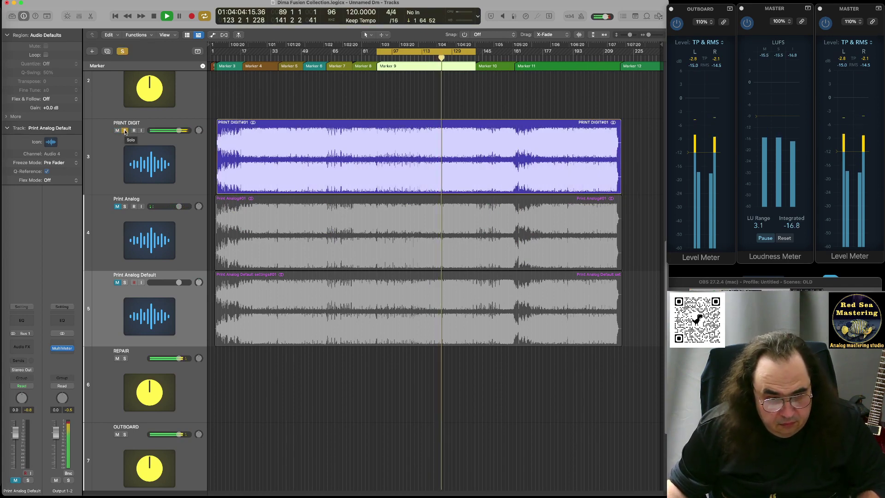
left_click(125, 207)
left_click(125, 131)
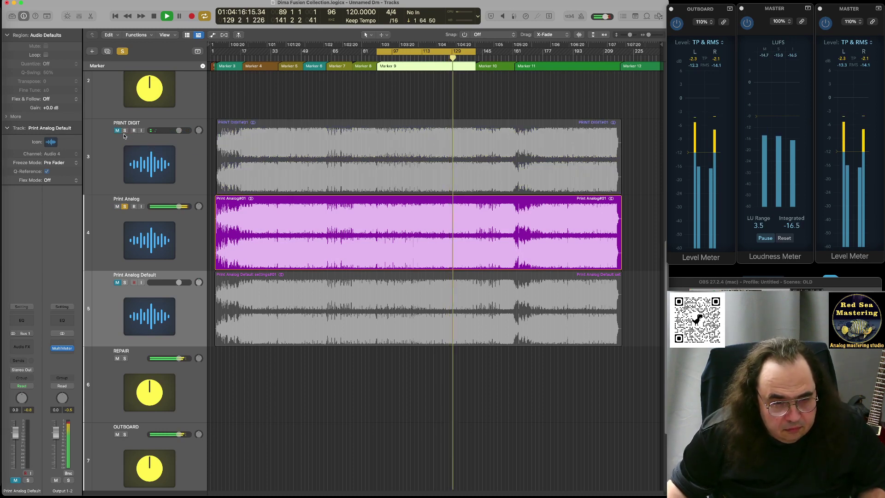
left_click(125, 207)
left_click(125, 131)
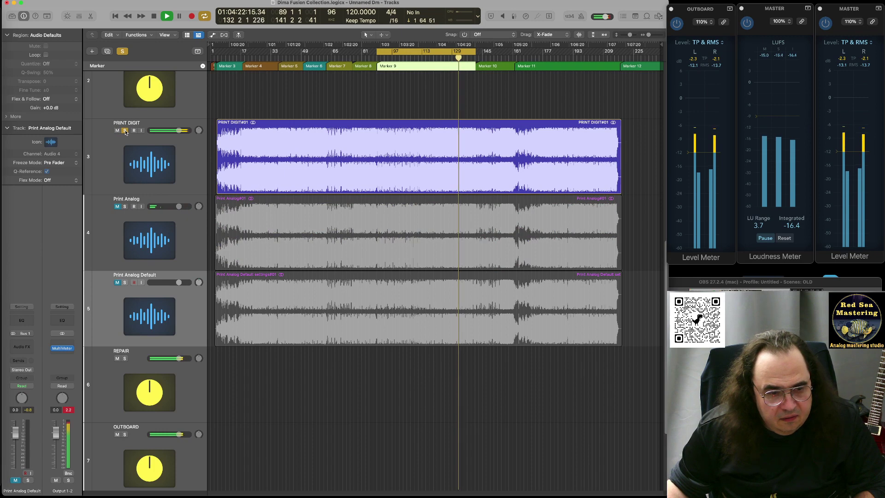
left_click(125, 131)
left_click(125, 207)
scroll(123, 168, "up", 1)
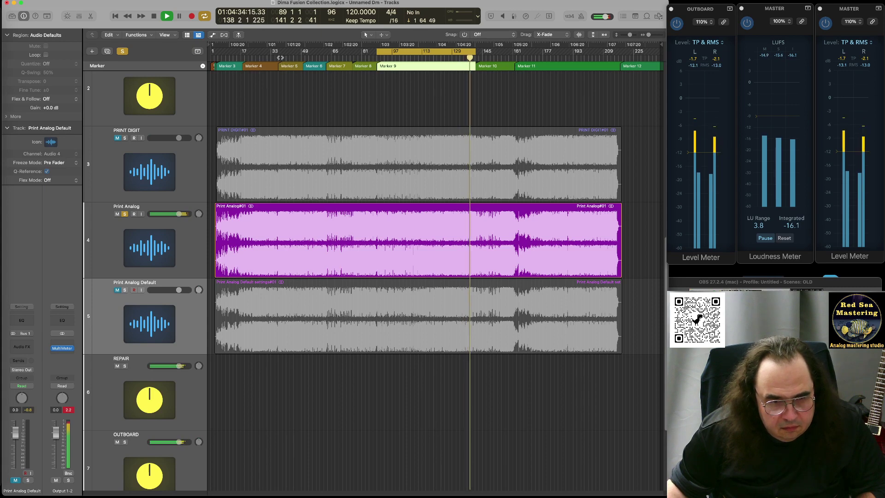
Step: Jump playback to bar 37 at Marker 5 and compare PRINT DIGIT with Print Analog by switching solos, leaving Print Analog soloed
left_click(279, 58)
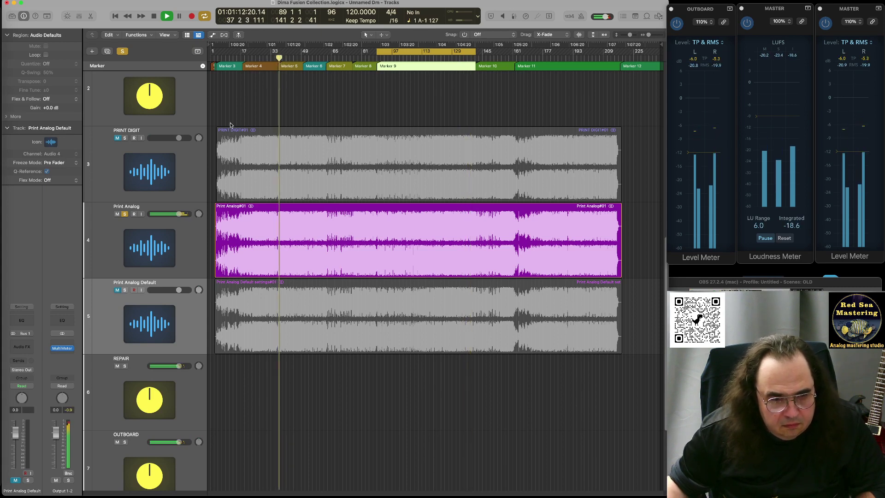
left_click(124, 214)
left_click(125, 137)
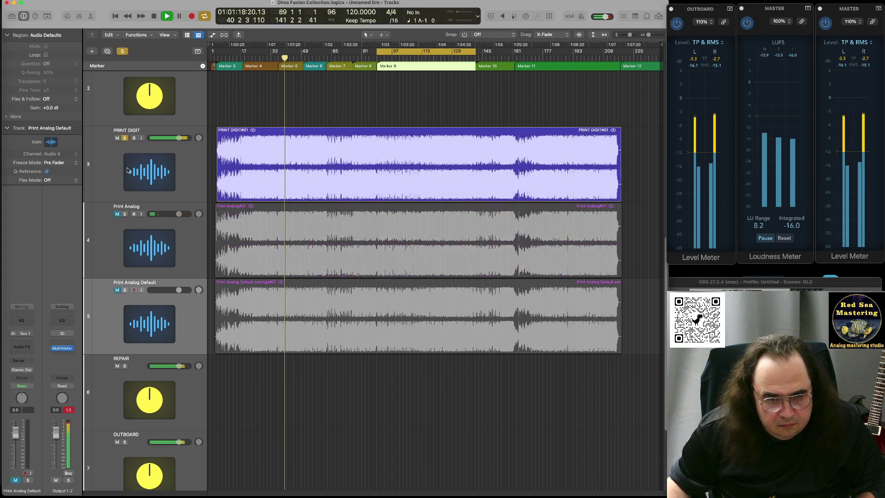
left_click(124, 138)
left_click(125, 215)
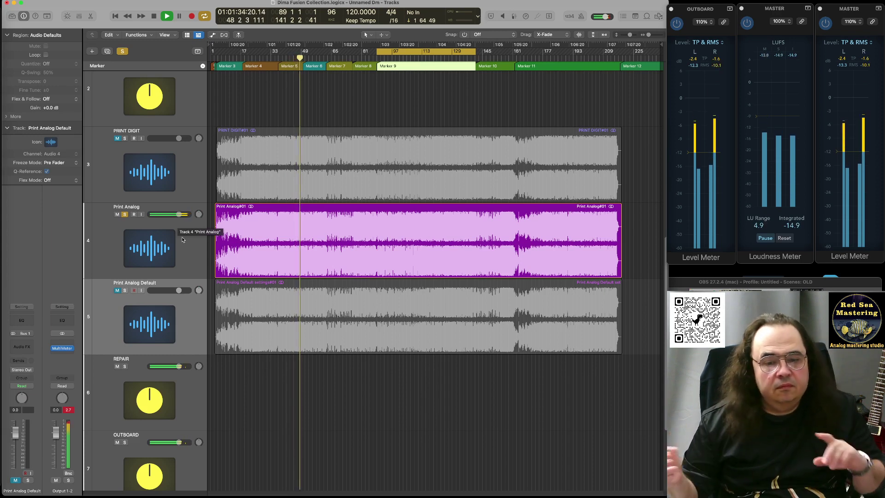
key("space")
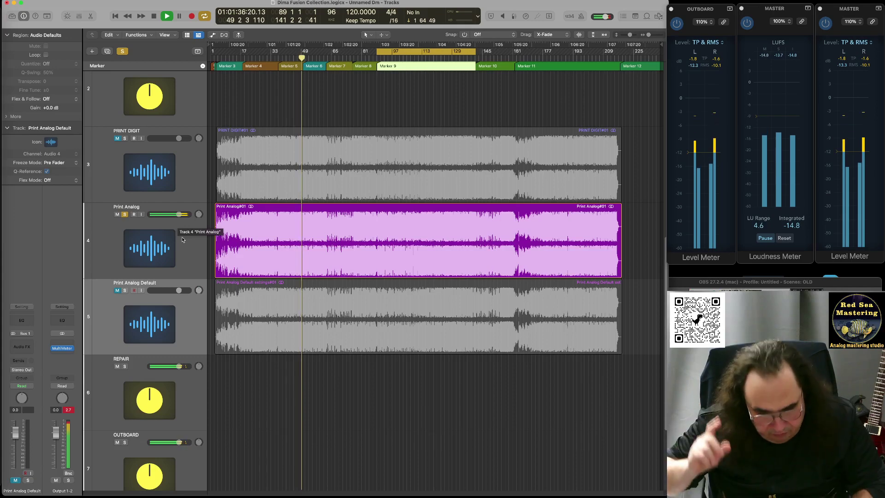